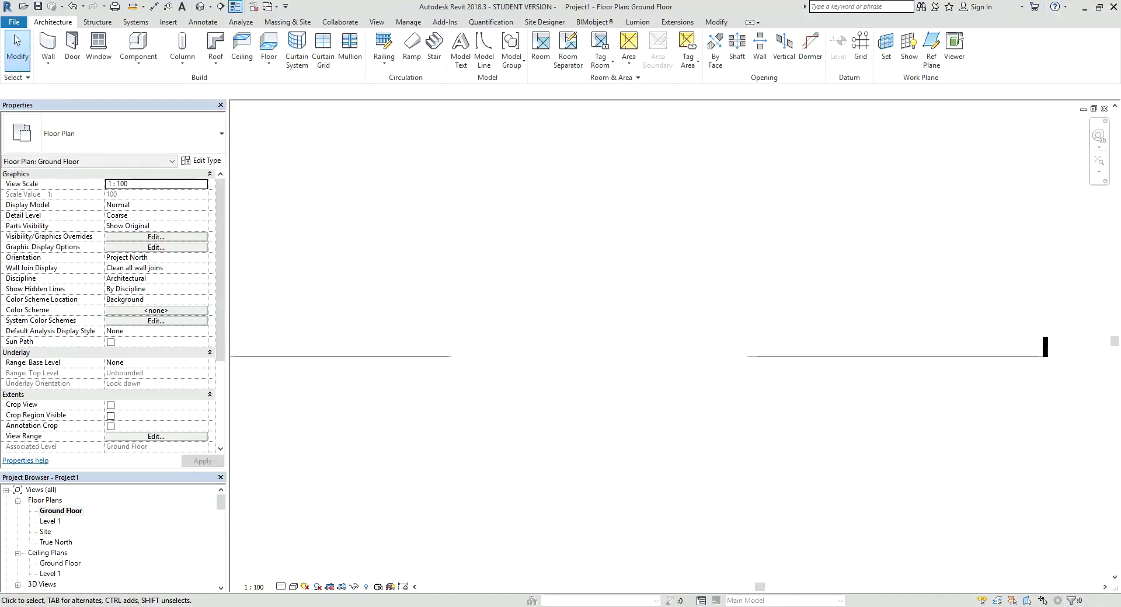
- Place a single M_Desk on the Ground Floor plan with the Component tool
click(723, 24)
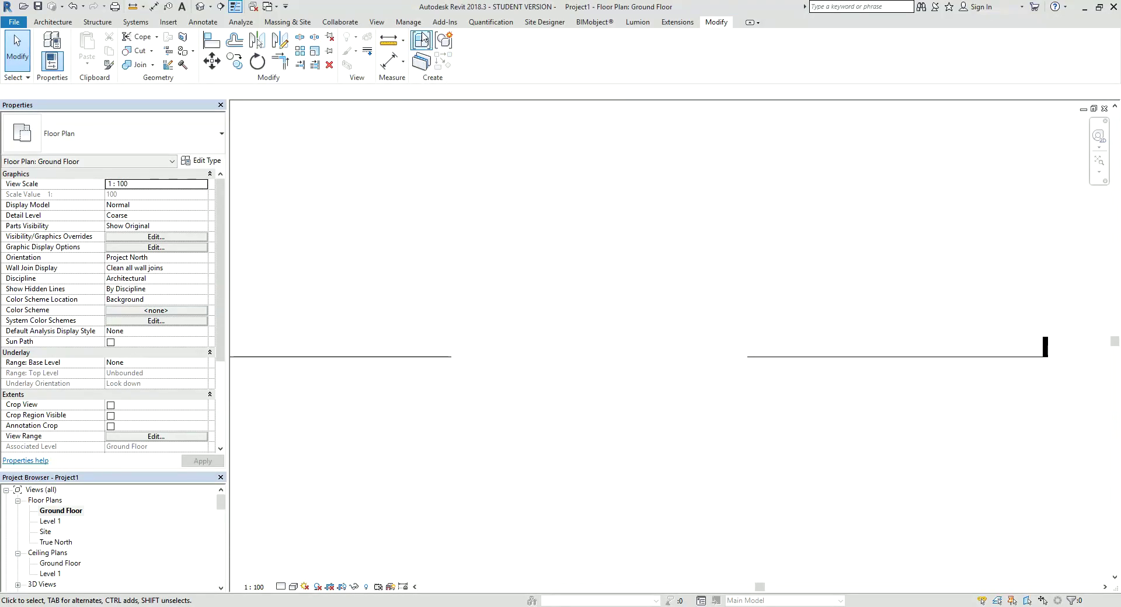
click(52, 22)
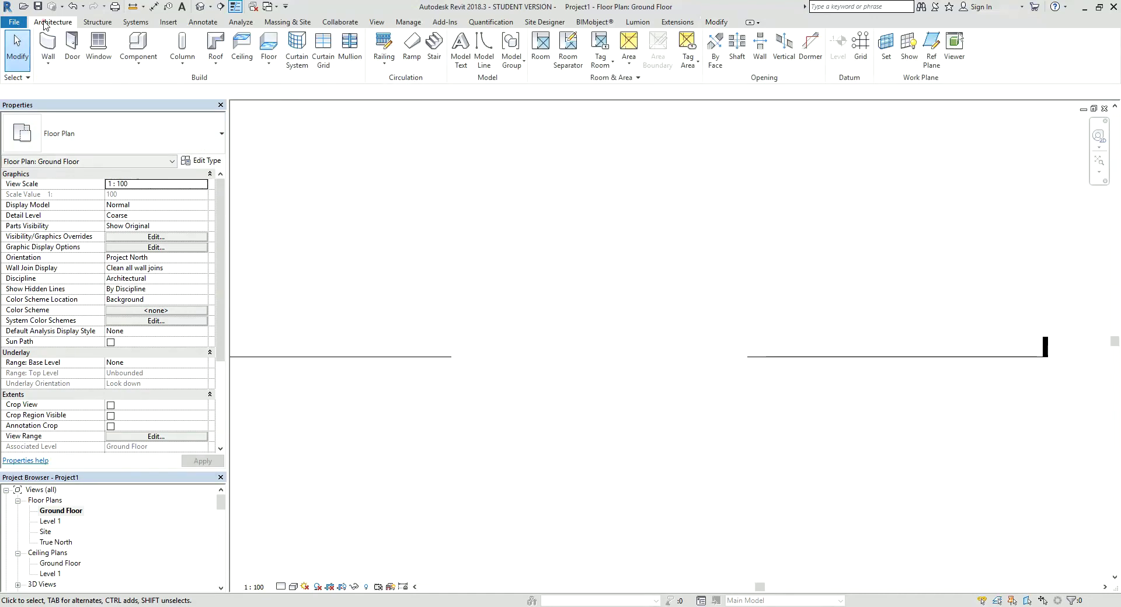
click(129, 50)
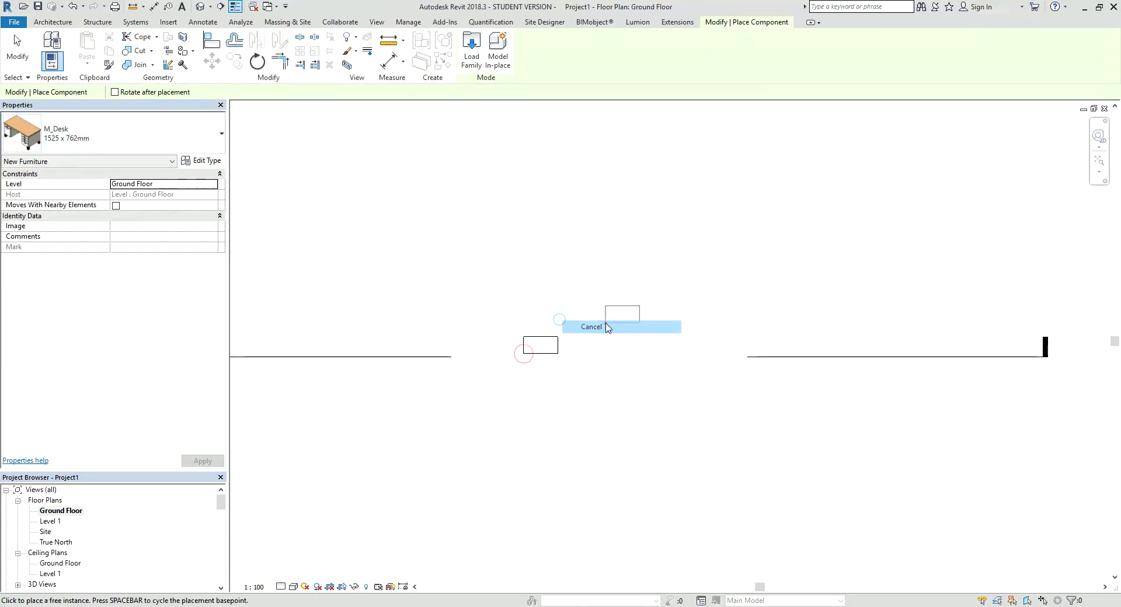
right_click(594, 311)
click(609, 320)
scroll(537, 351, up, 2)
scroll(538, 351, up, 2)
- Copy the desk three times to the right, making a row of four desks
click(537, 351)
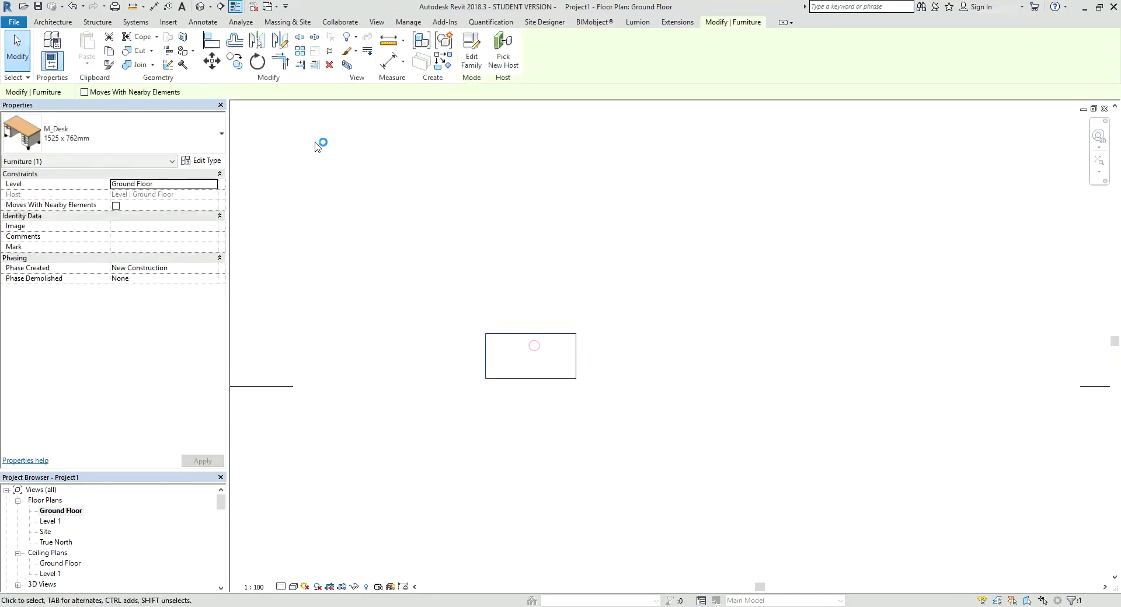
click(234, 61)
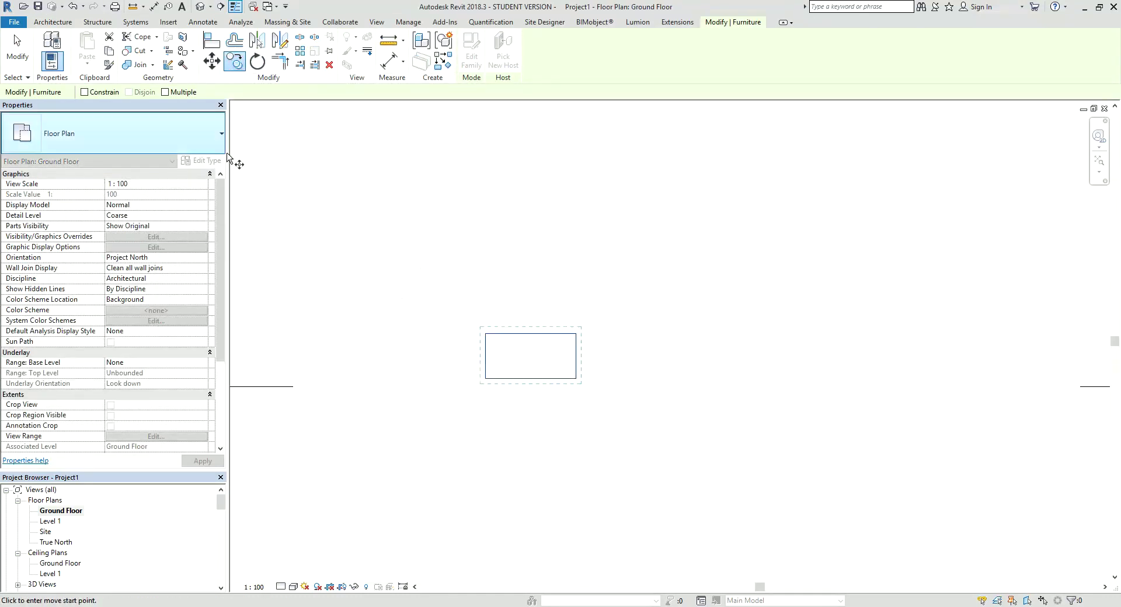
click(486, 333)
click(578, 333)
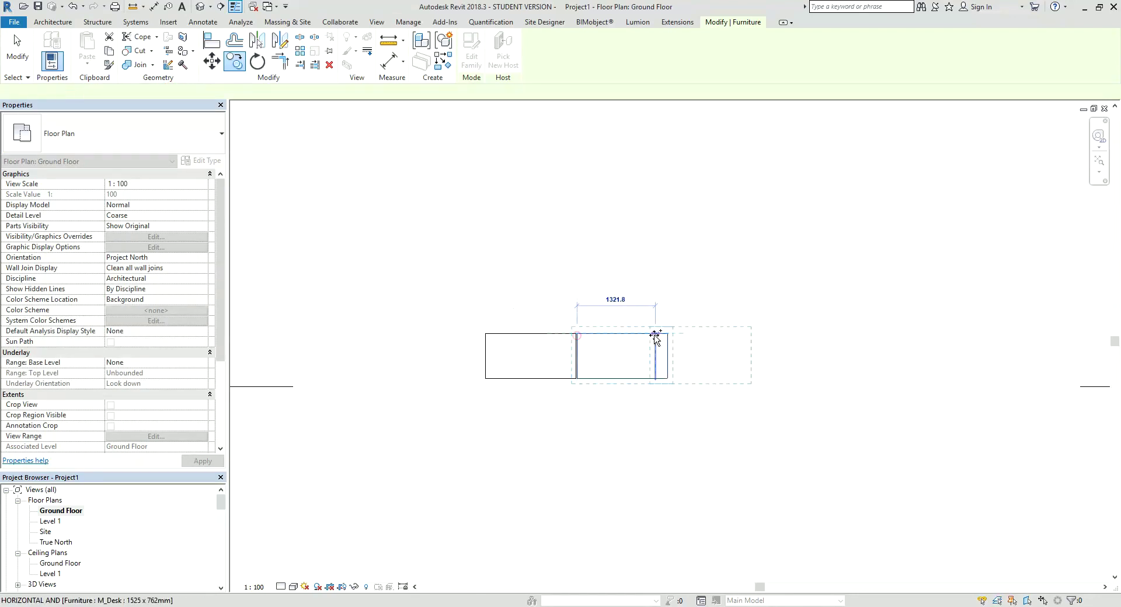
click(667, 334)
click(759, 335)
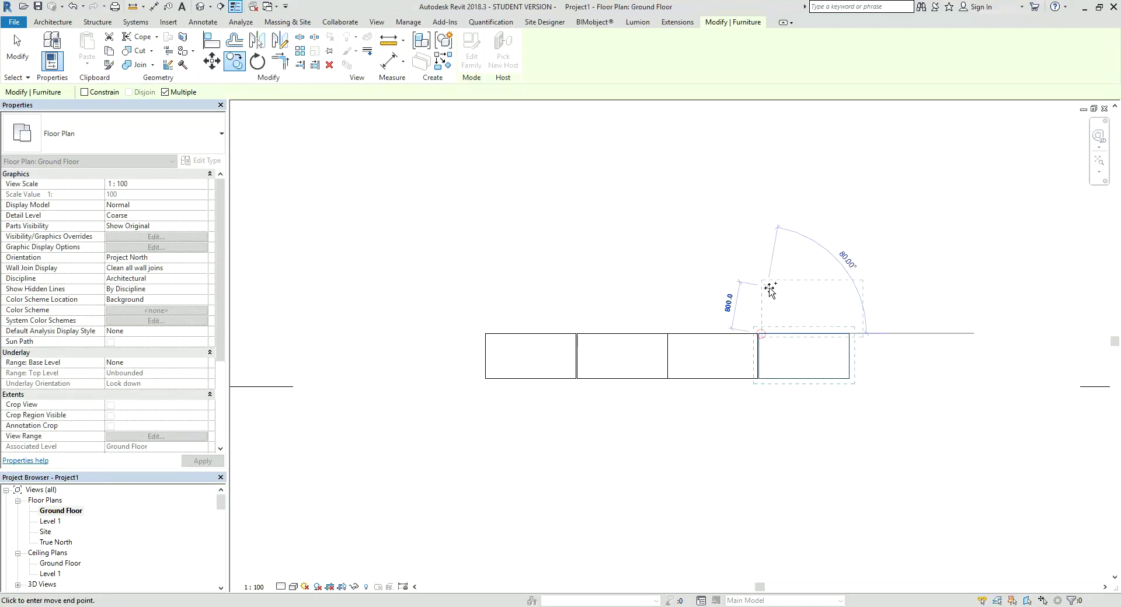
right_click(773, 281)
click(804, 289)
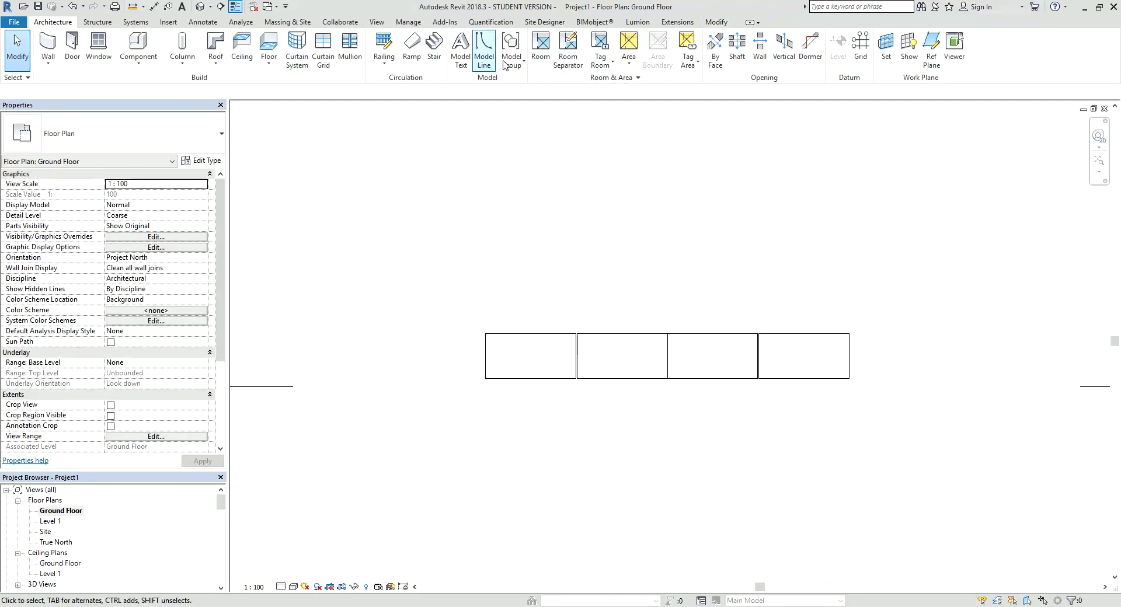
- In the default 3D view, orbit to a top back-left angle and window-select all four desks
click(200, 6)
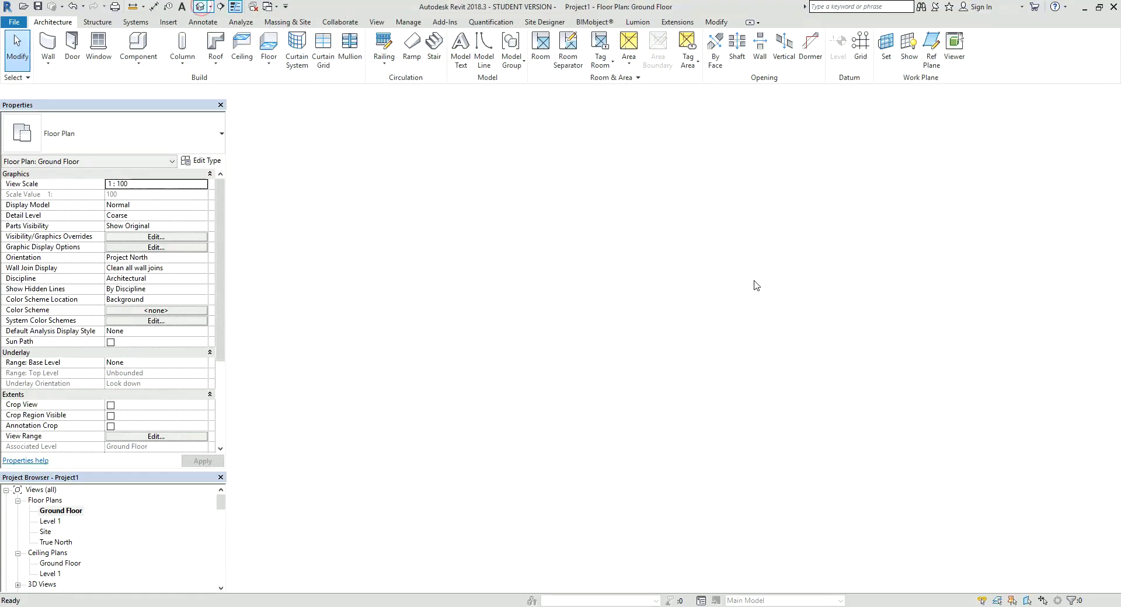
click(1059, 174)
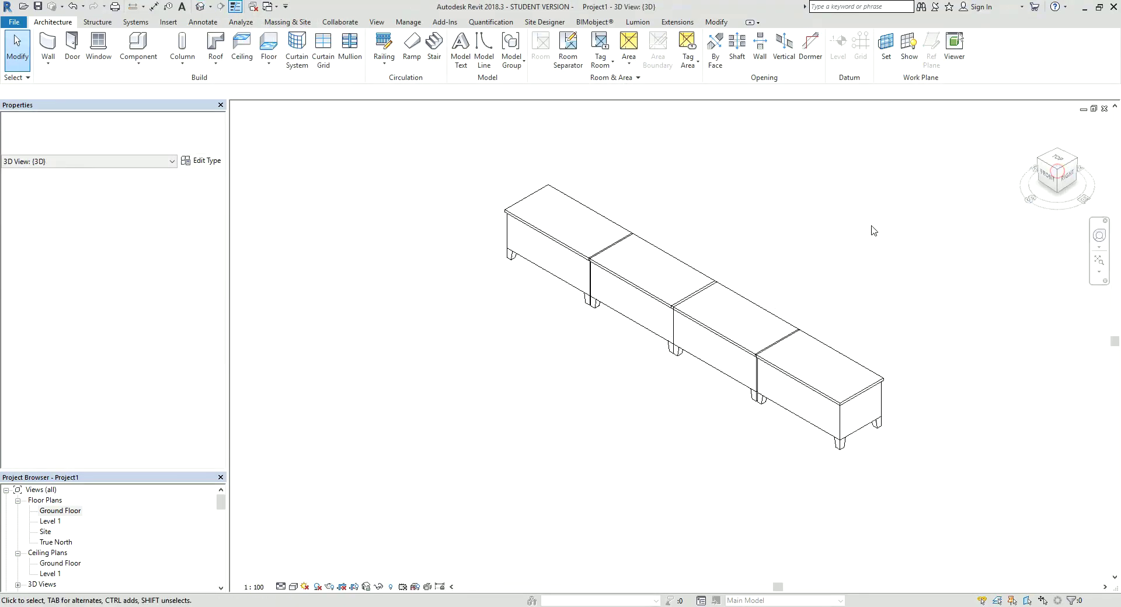
click(1059, 151)
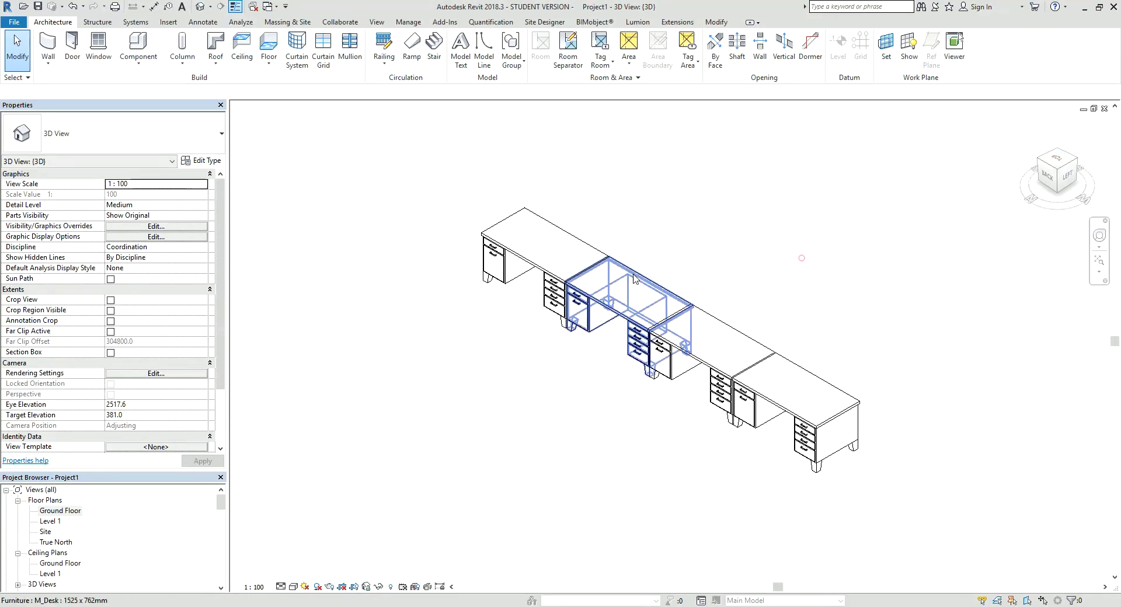
click(557, 251)
key(Escape)
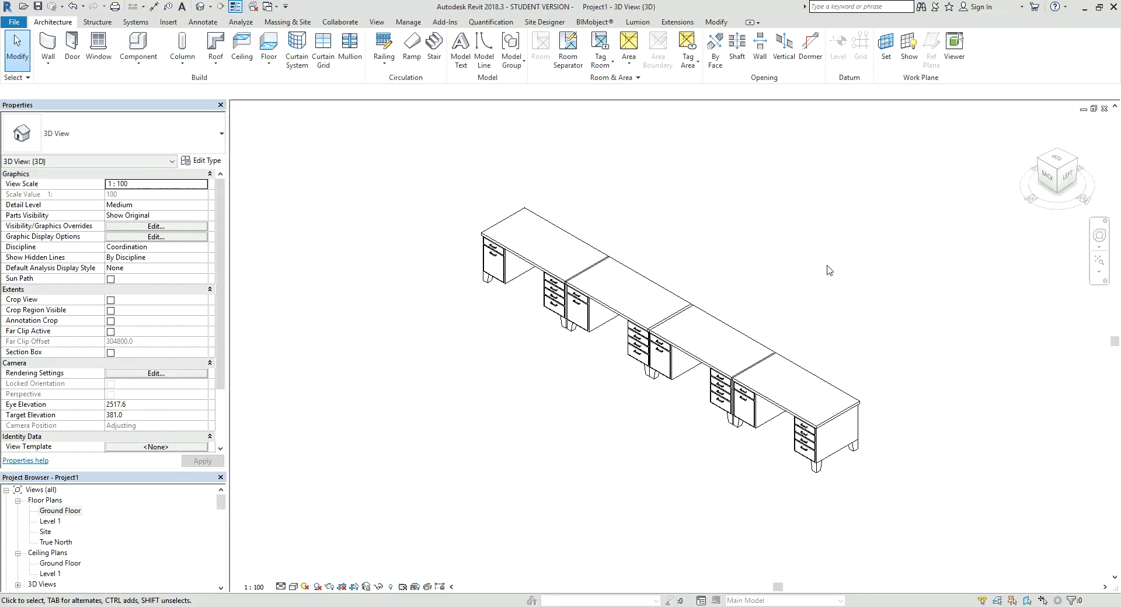
drag(868, 154, 468, 409)
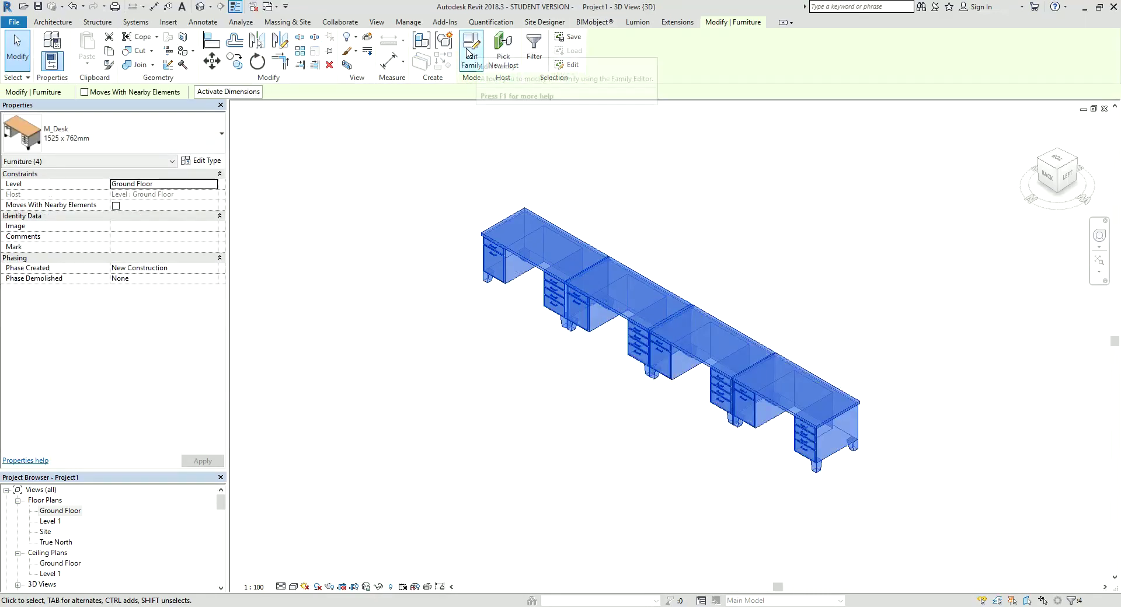
- Create an assembly named Furniture 001 from the four selected desks
click(425, 45)
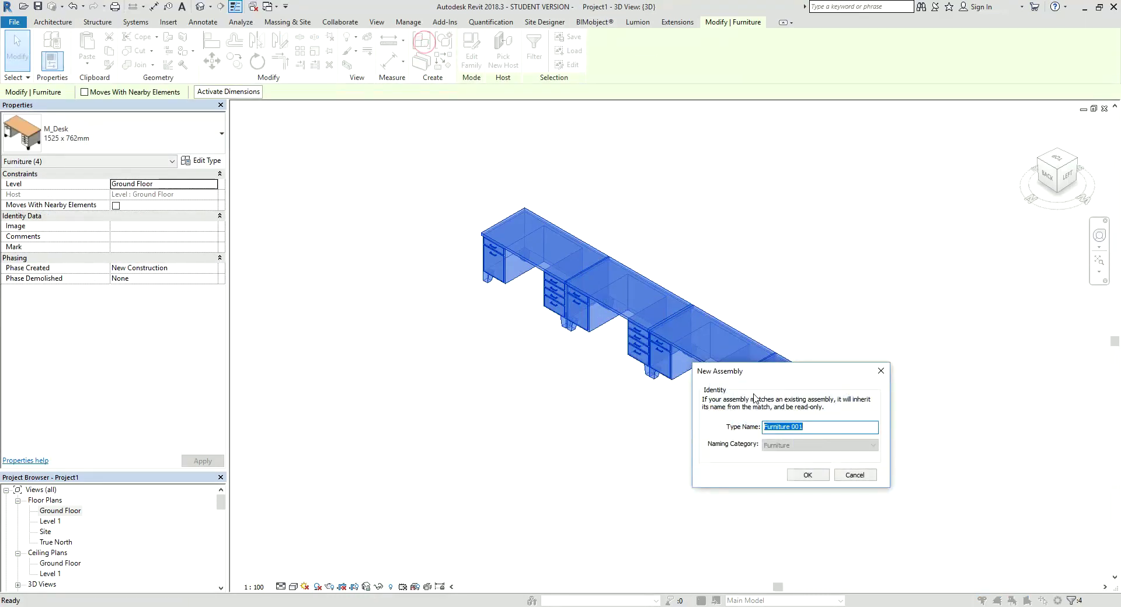
click(808, 475)
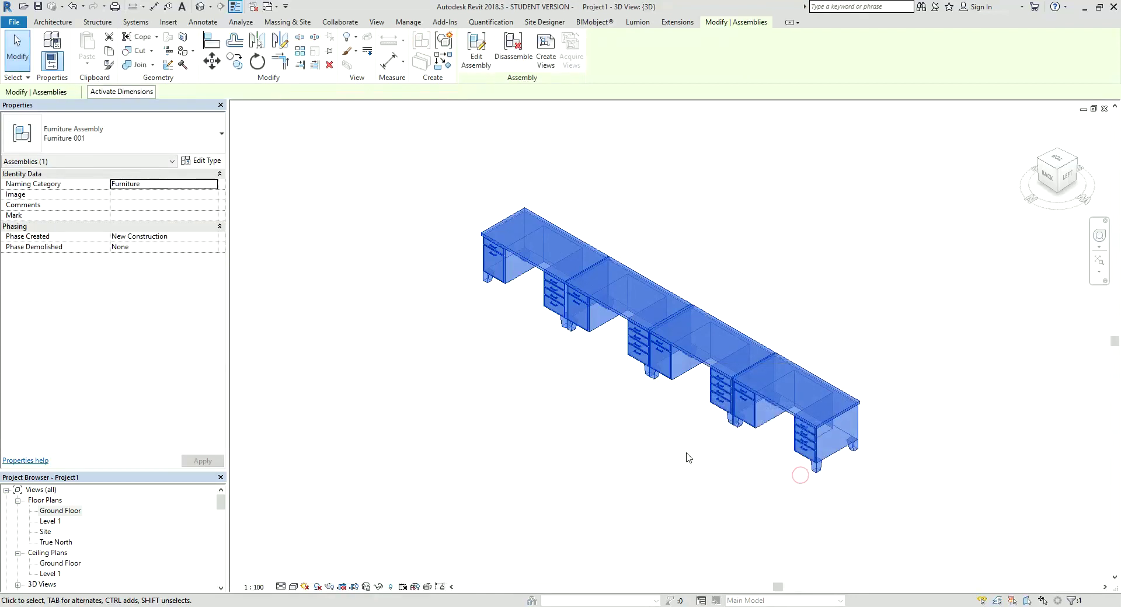
click(607, 430)
click(667, 376)
click(592, 568)
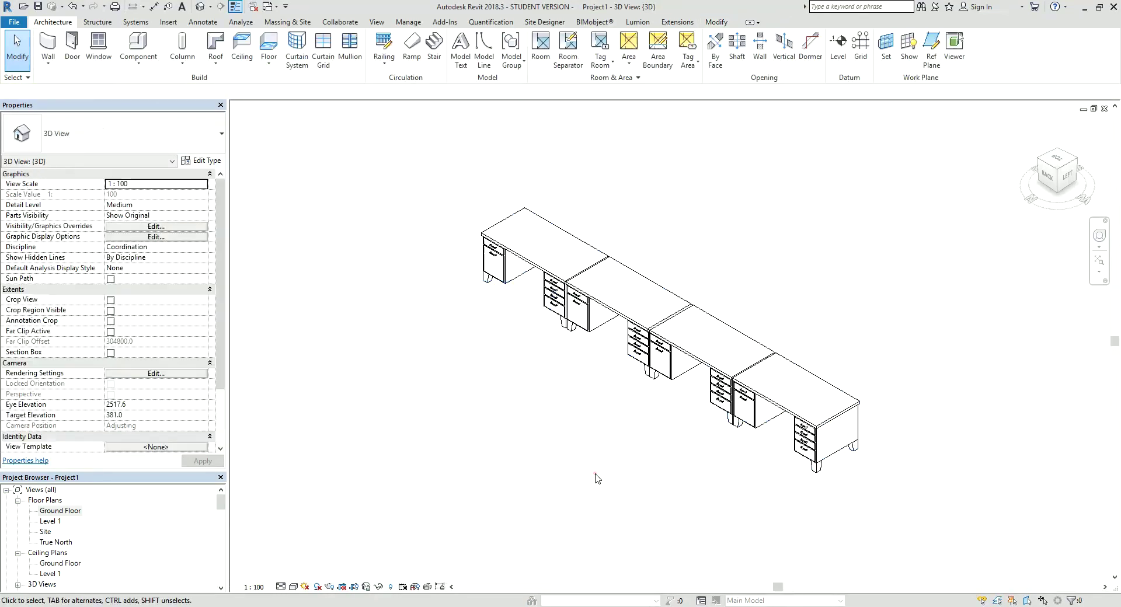
click(656, 363)
- Edit the Furniture 001 assembly to check its four desk members, then finish editing
click(476, 48)
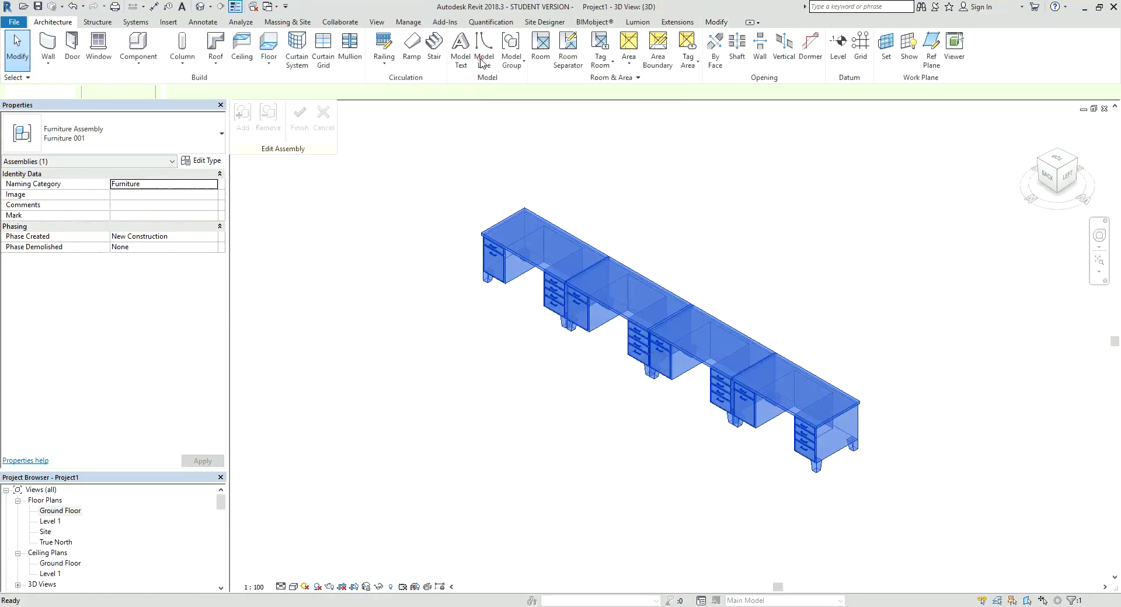
click(517, 257)
click(619, 290)
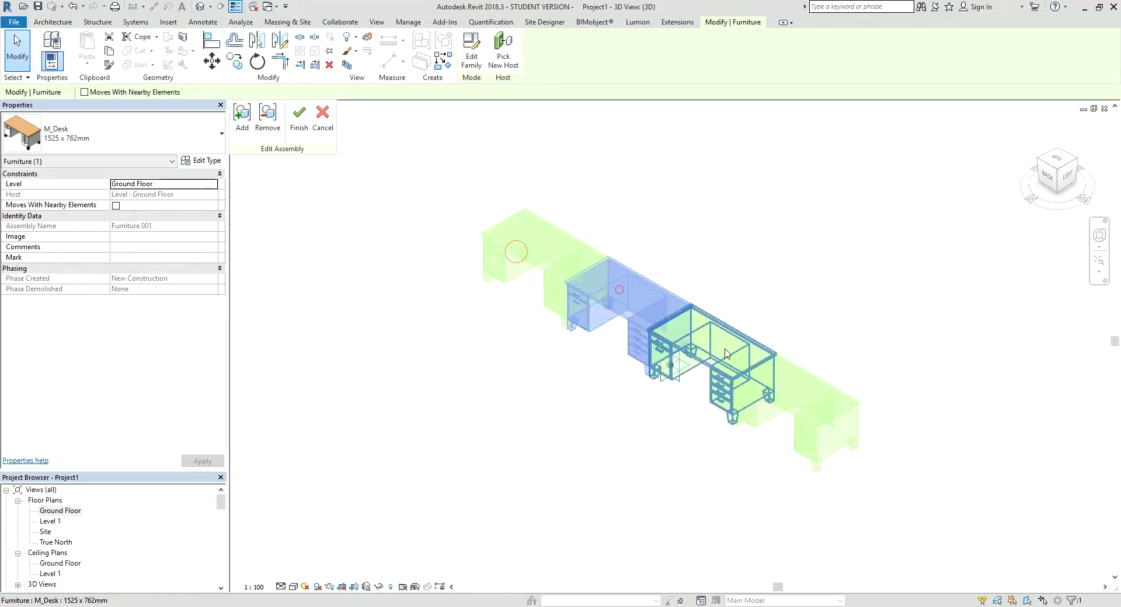
click(724, 349)
click(799, 393)
click(299, 117)
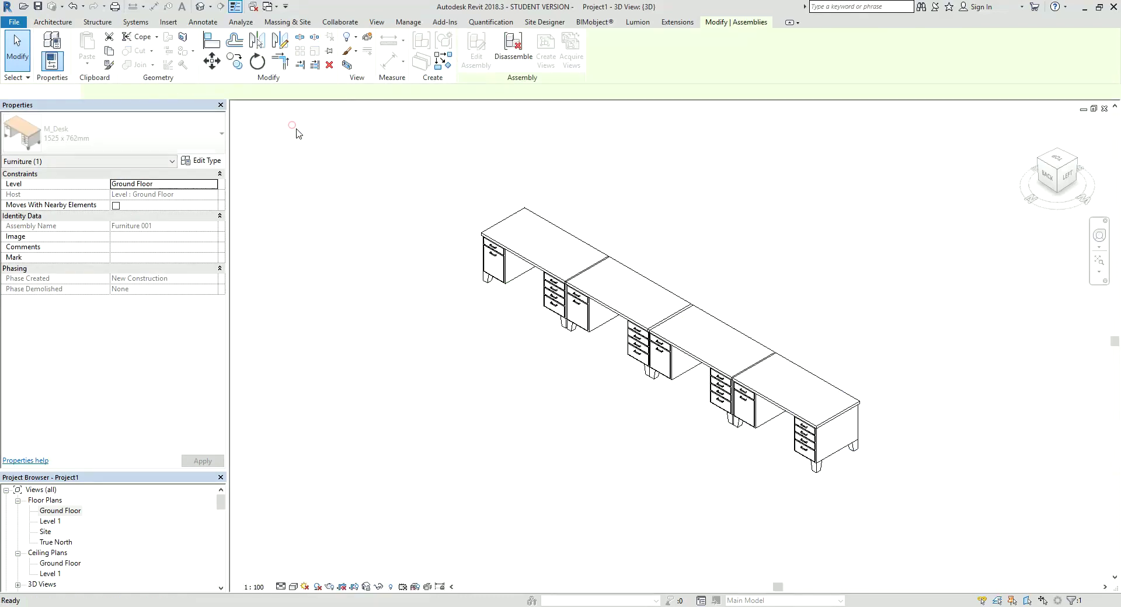
click(486, 330)
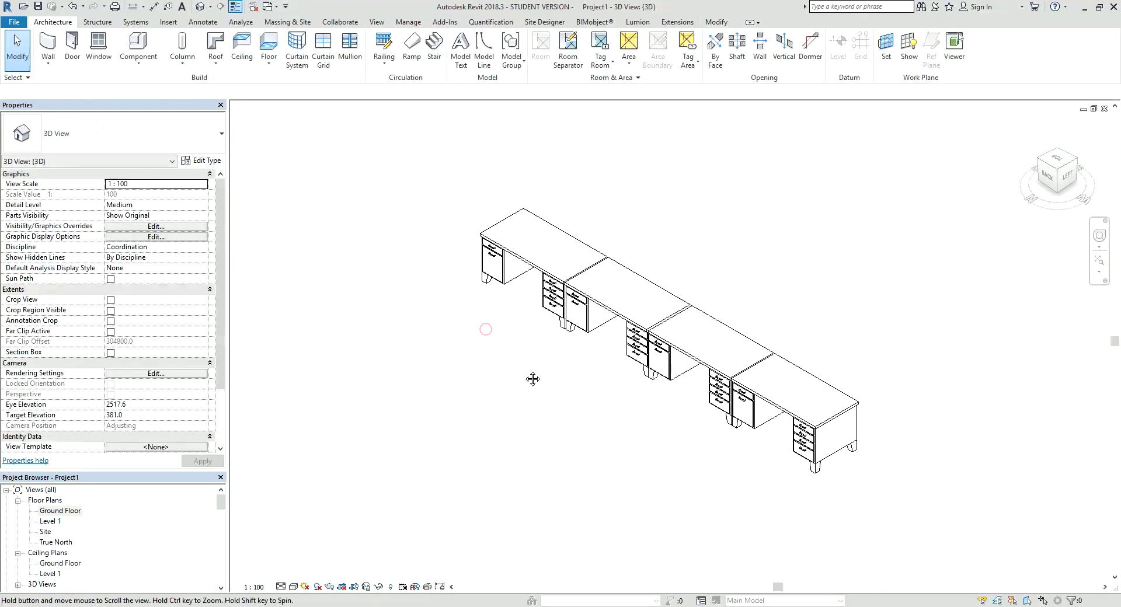
click(563, 317)
click(298, 353)
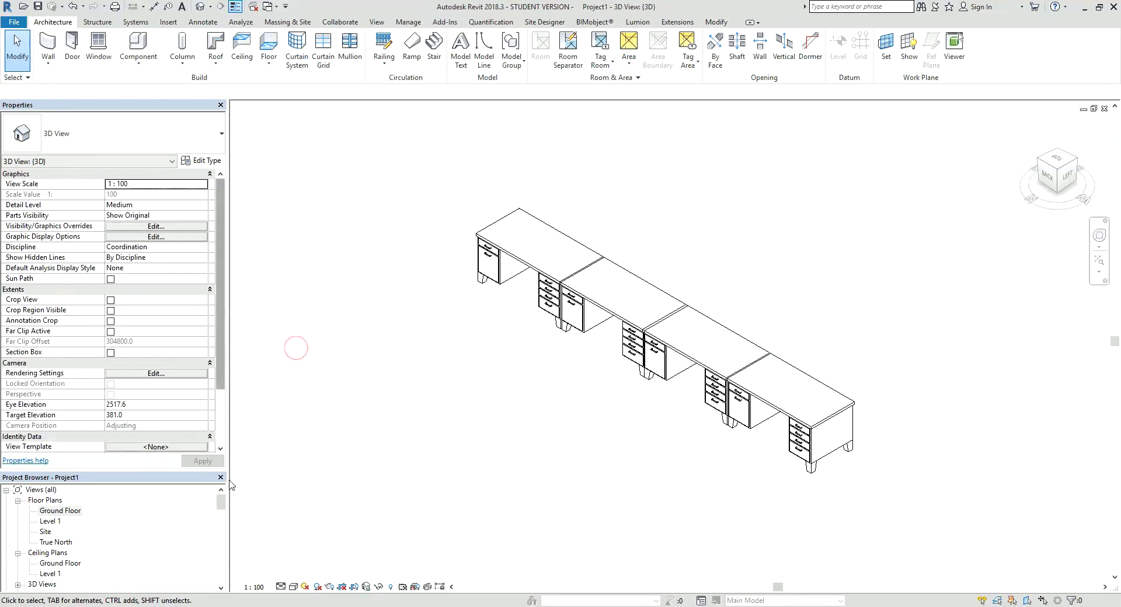
- Generate only a 1:20 Plan assembly view for Furniture 001 from the Project Browser
mouse_move(221, 501)
mouse_down()
mouse_move(201, 584)
mouse_move(220, 503)
mouse_up()
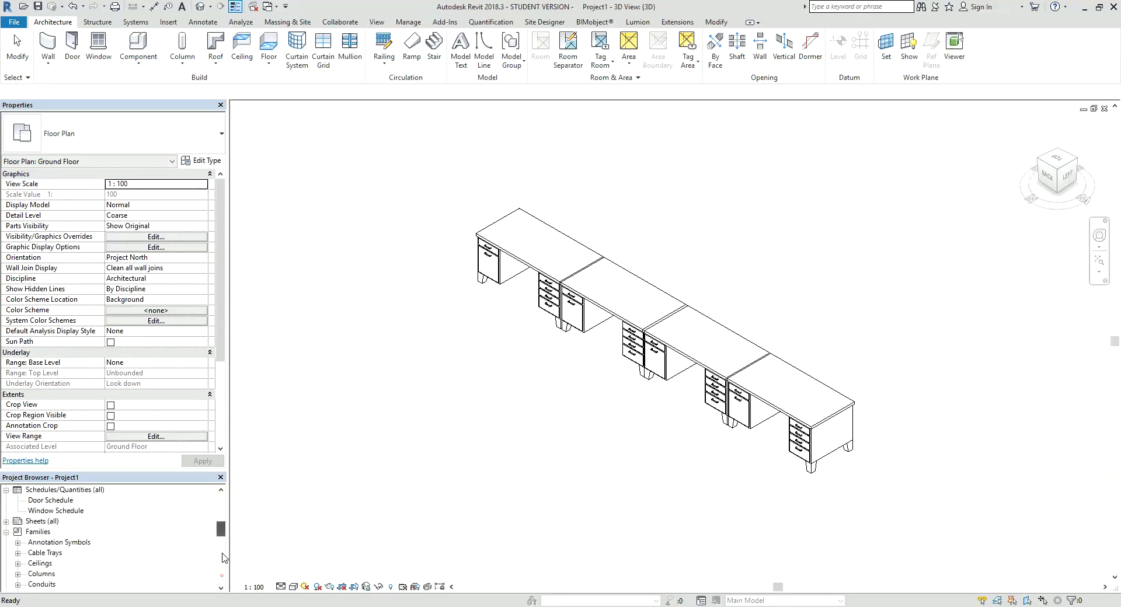
click(17, 501)
key(Left)
key(Left)
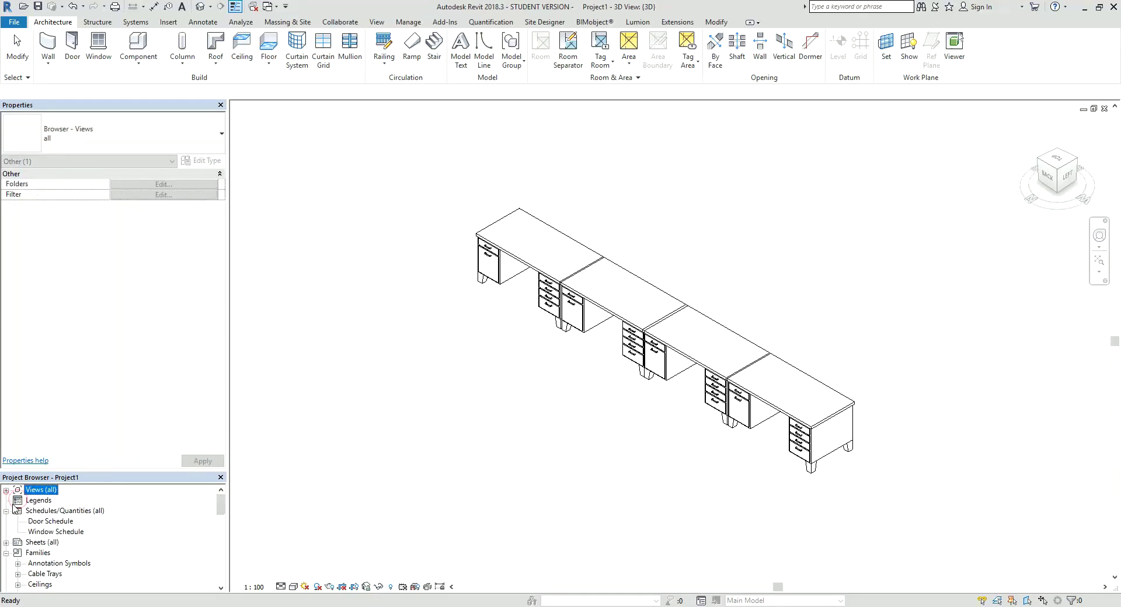
click(6, 512)
click(6, 532)
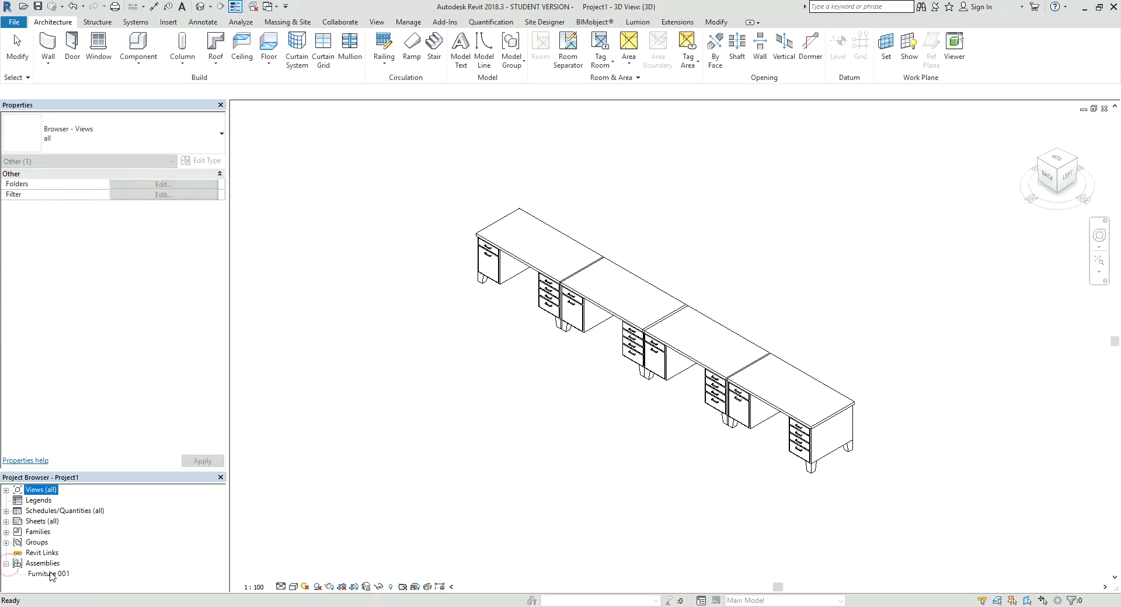
right_click(53, 574)
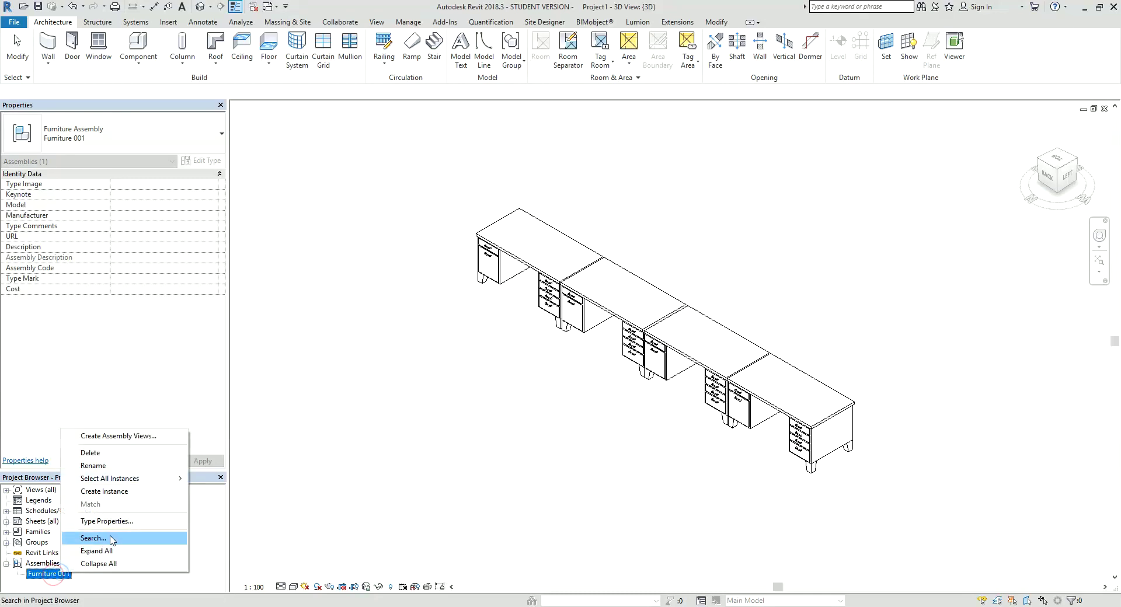
click(134, 437)
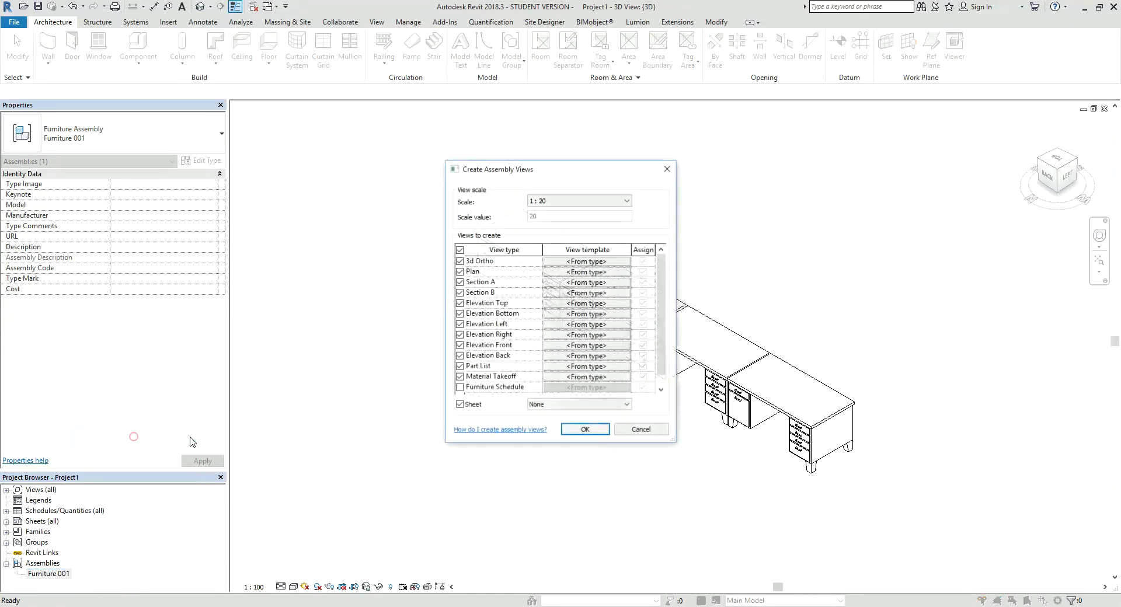
click(459, 250)
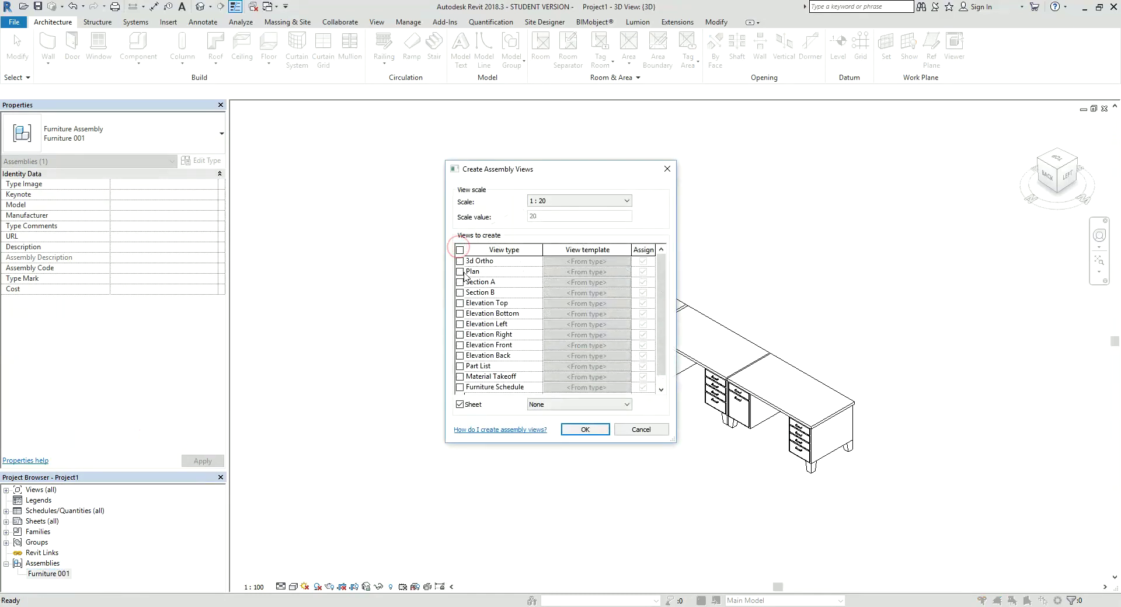
click(582, 434)
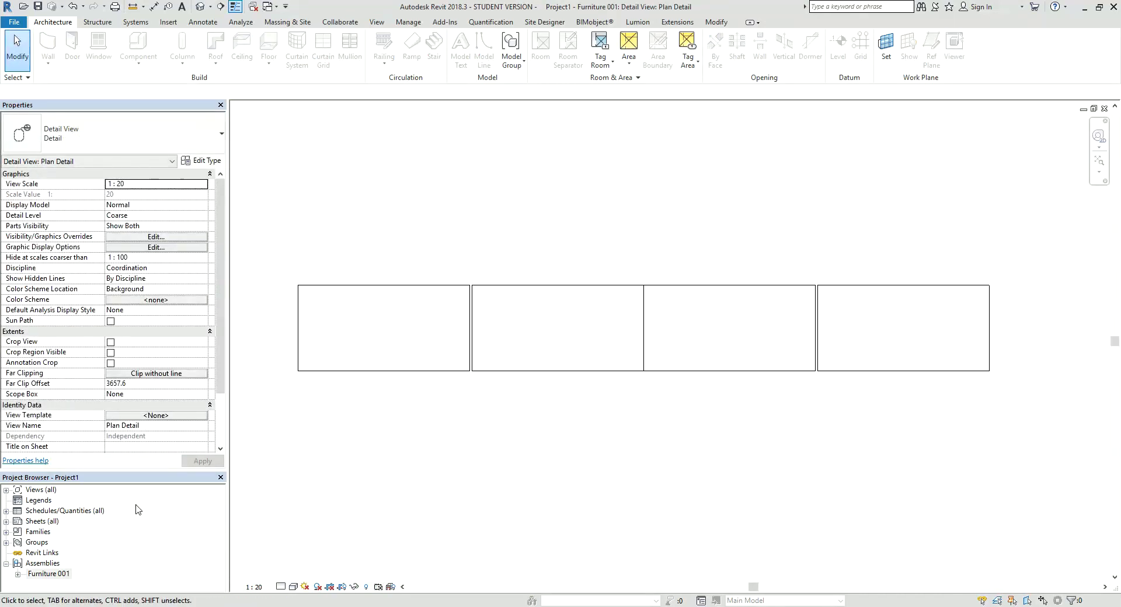
- Delete sheet A101 from the Furniture 001 assembly
click(42, 574)
click(18, 574)
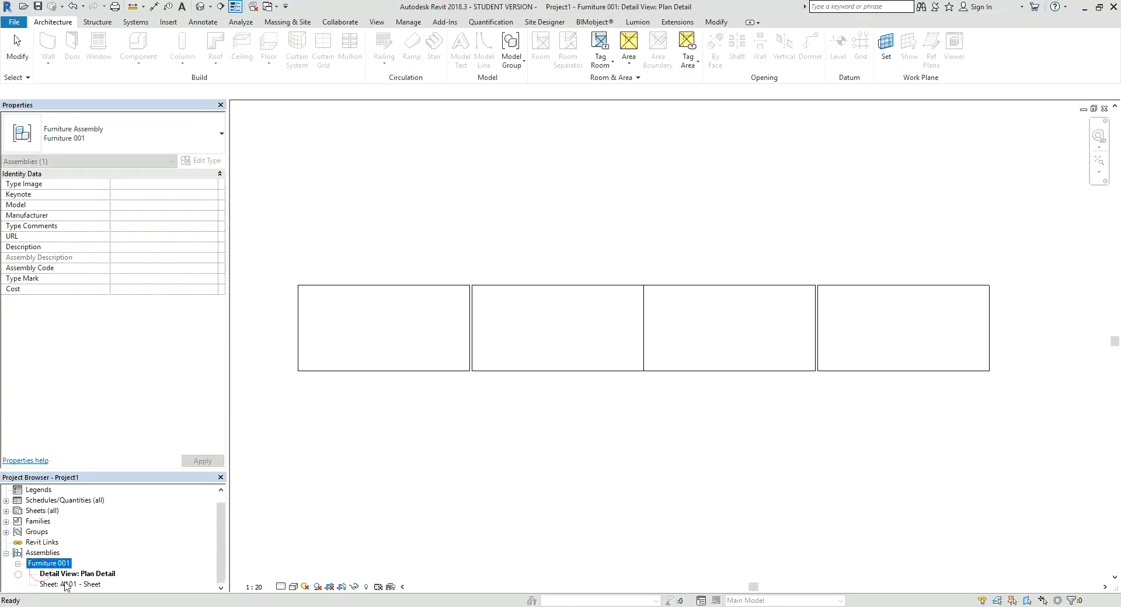
click(68, 584)
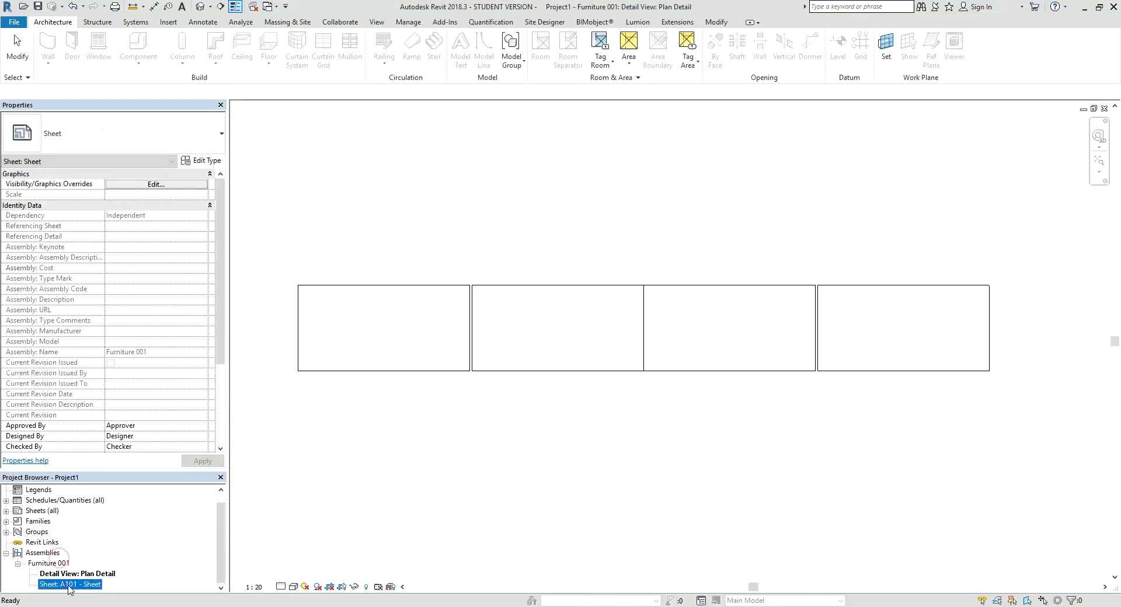
right_click(69, 584)
click(117, 461)
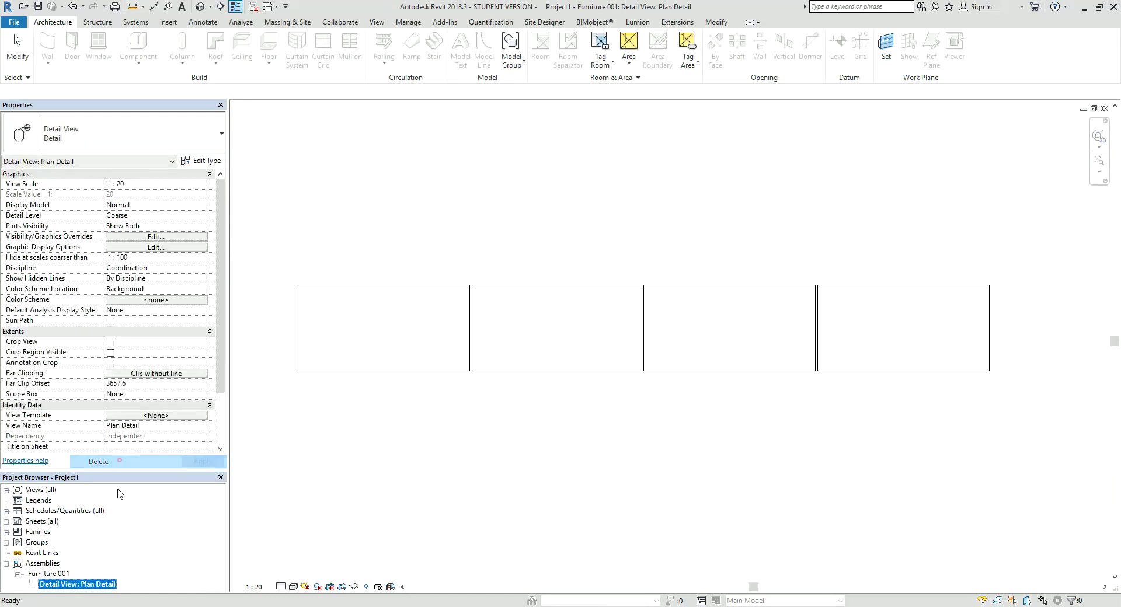
- Generate Front and Left elevation views for Furniture 001, with no sheet or plan
click(59, 575)
right_click(59, 575)
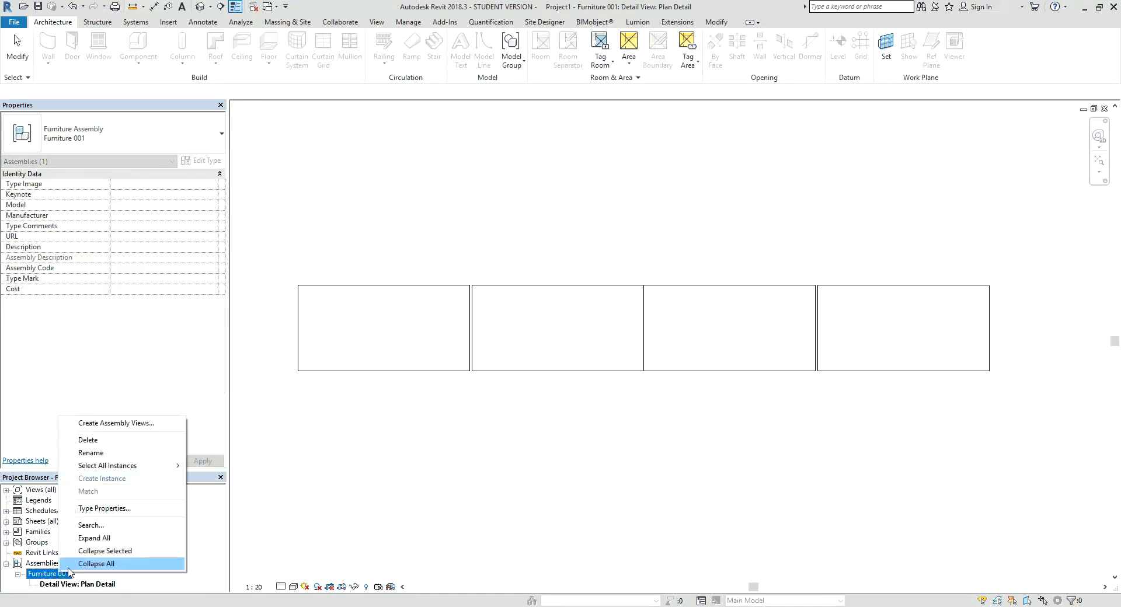
click(127, 424)
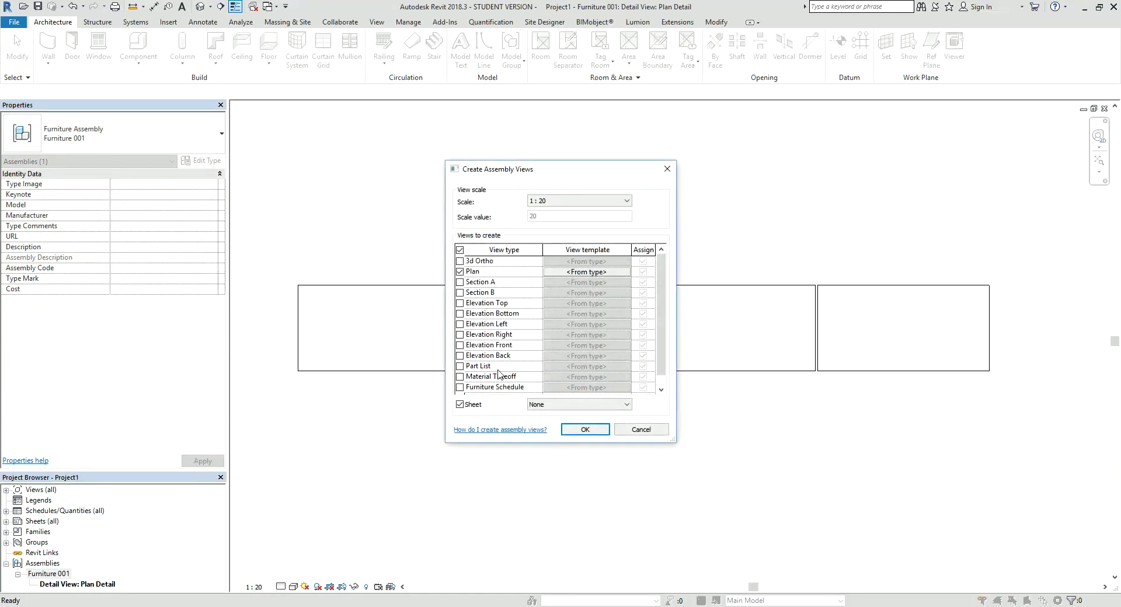
scroll(498, 374, down, 1)
click(459, 404)
scroll(477, 358, up, 1)
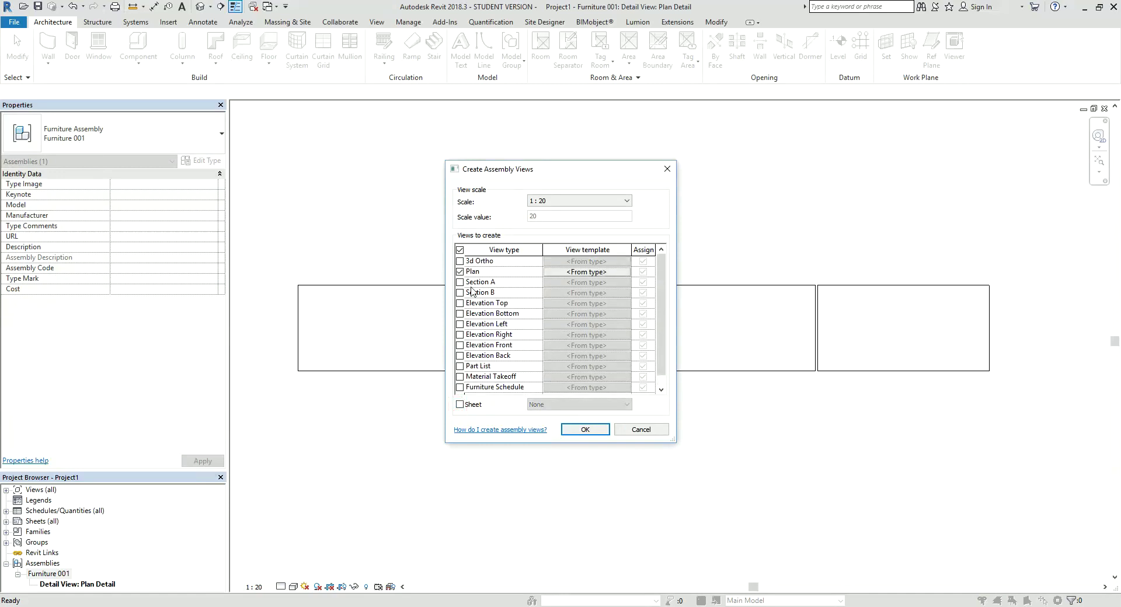
click(460, 272)
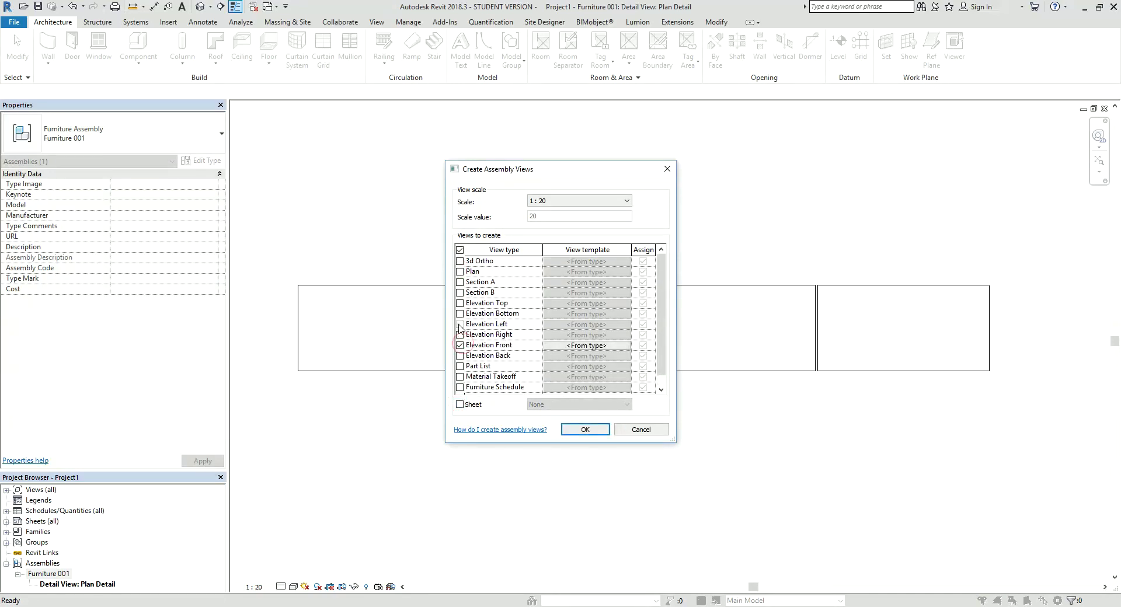
click(599, 433)
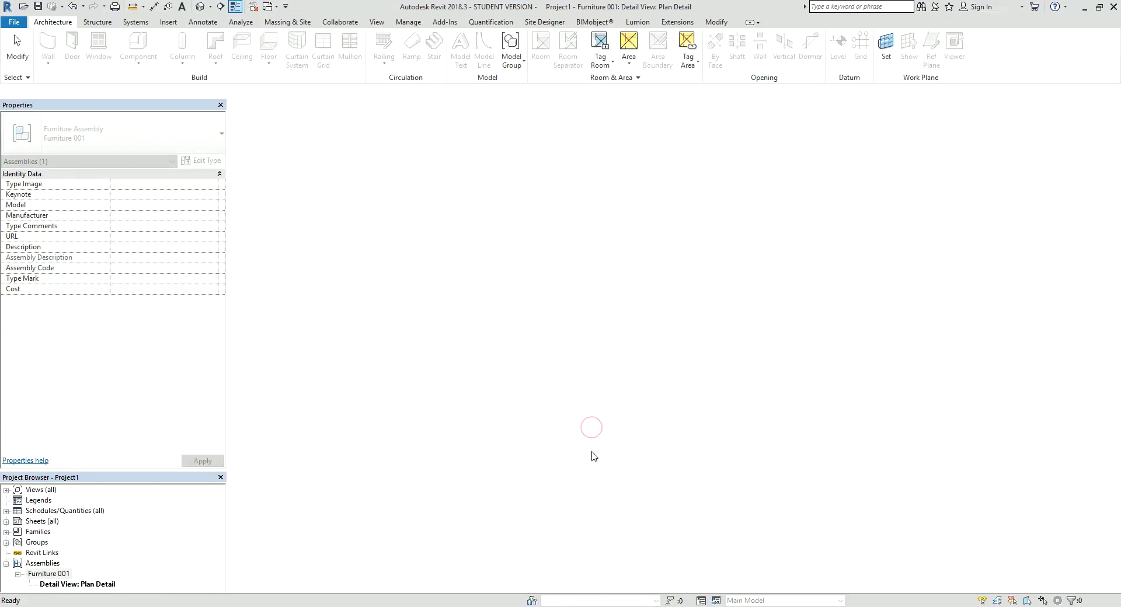
- Open the Plan Detail, Elevation Front and Elevation Left views of Furniture 001 in turn
scroll(65, 577, down, 1)
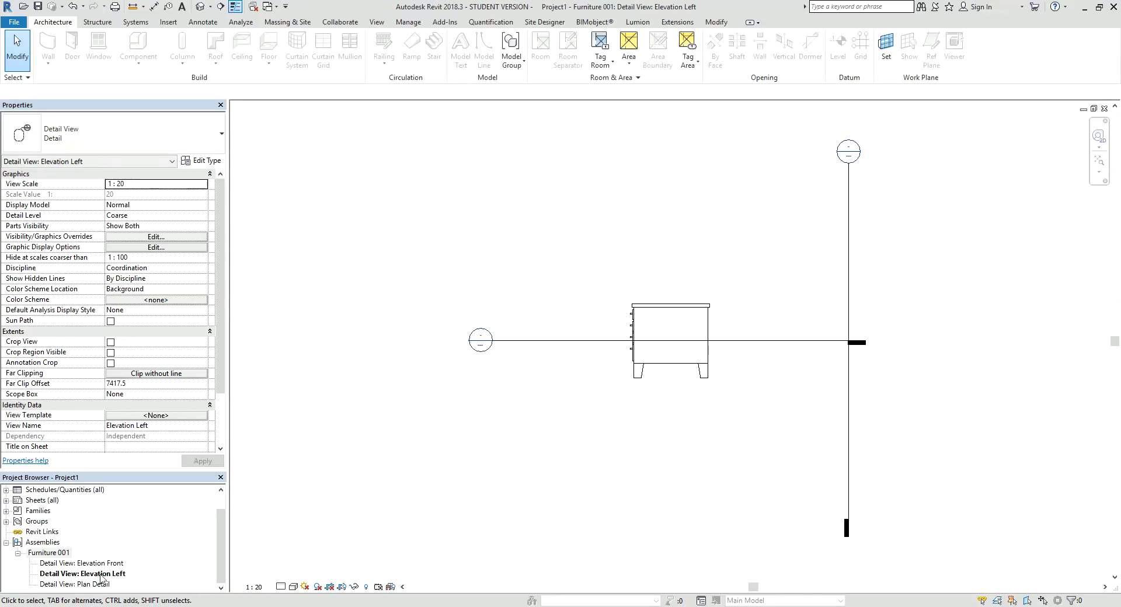
double_click(102, 584)
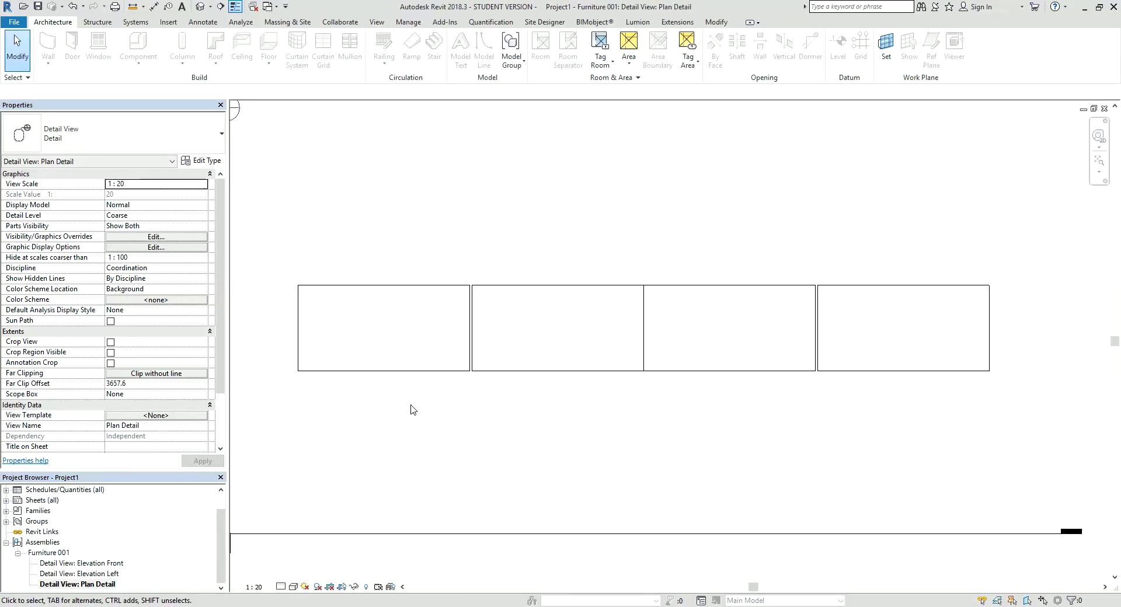
double_click(106, 564)
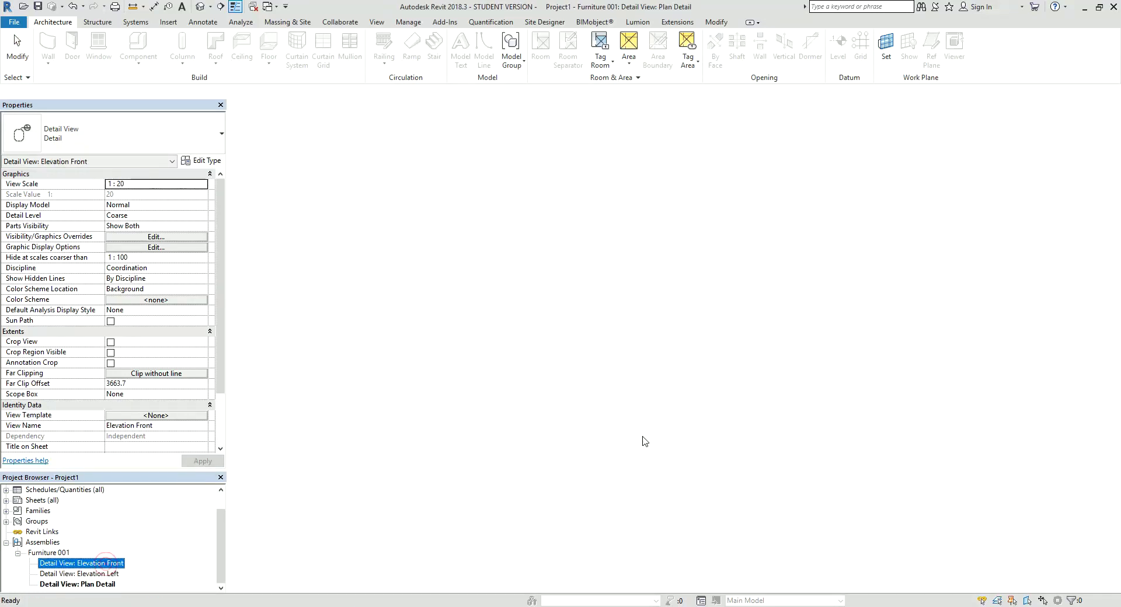
double_click(105, 575)
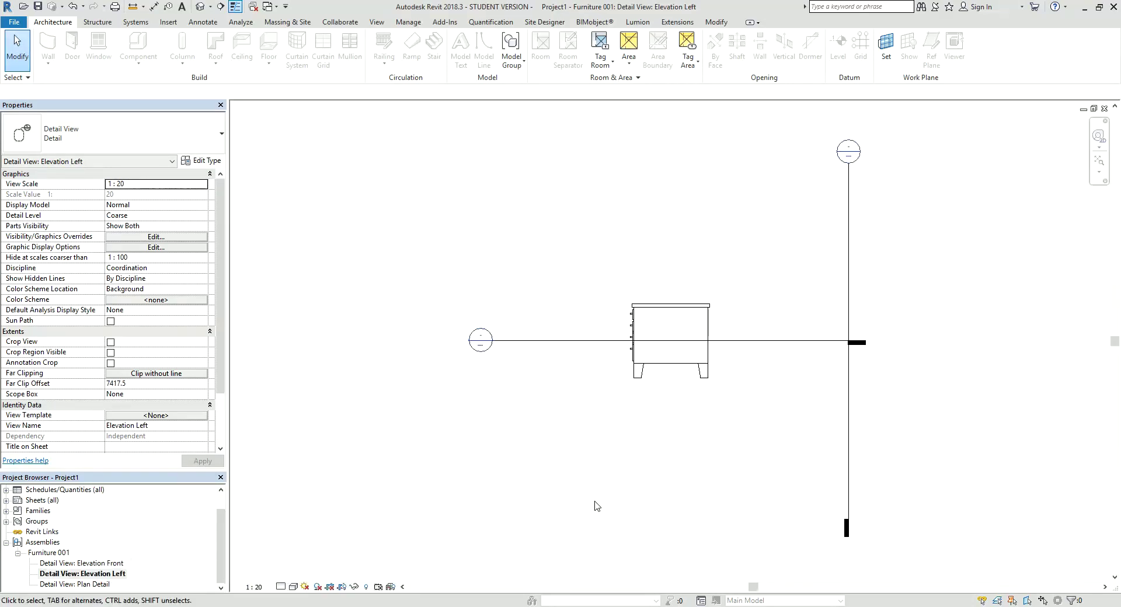
click(76, 565)
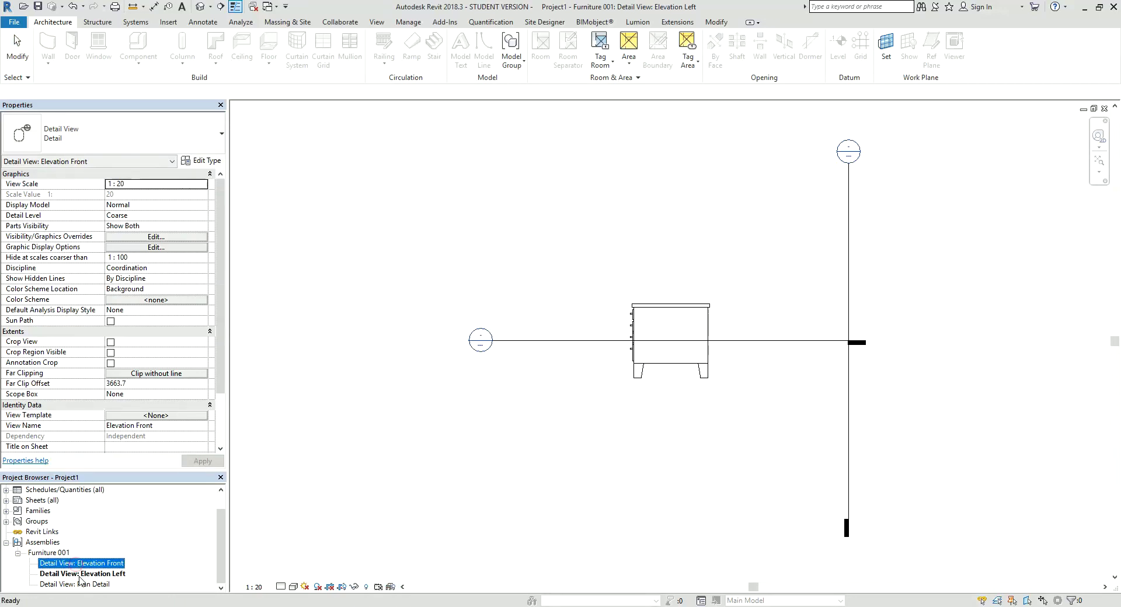
- In Plan Detail, rotate the Furniture 001 assembly origin 180° and finish editing
double_click(75, 584)
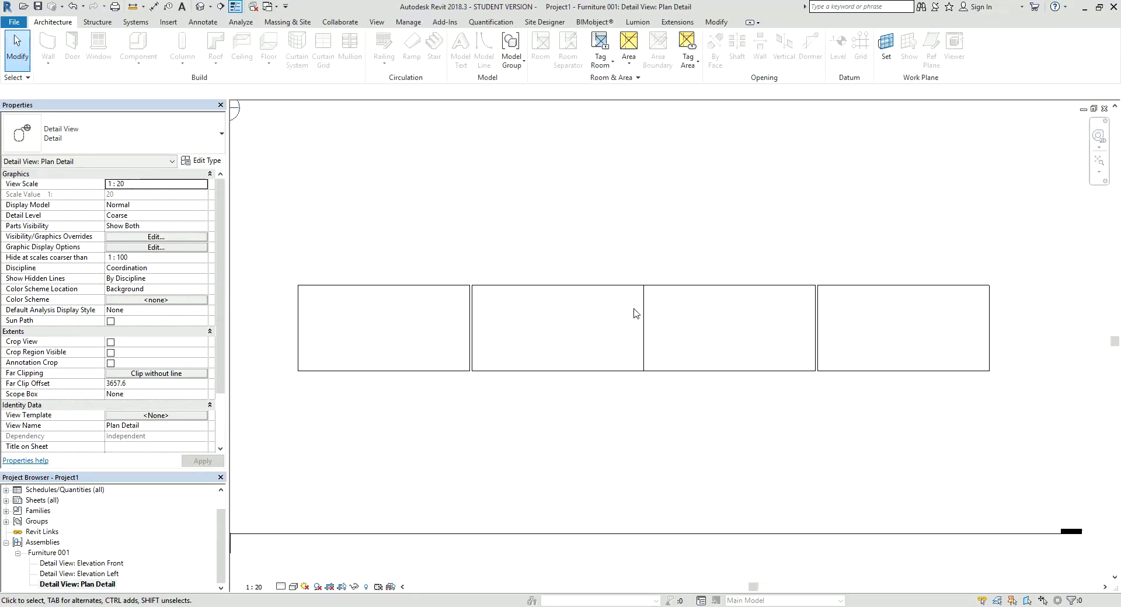
click(641, 299)
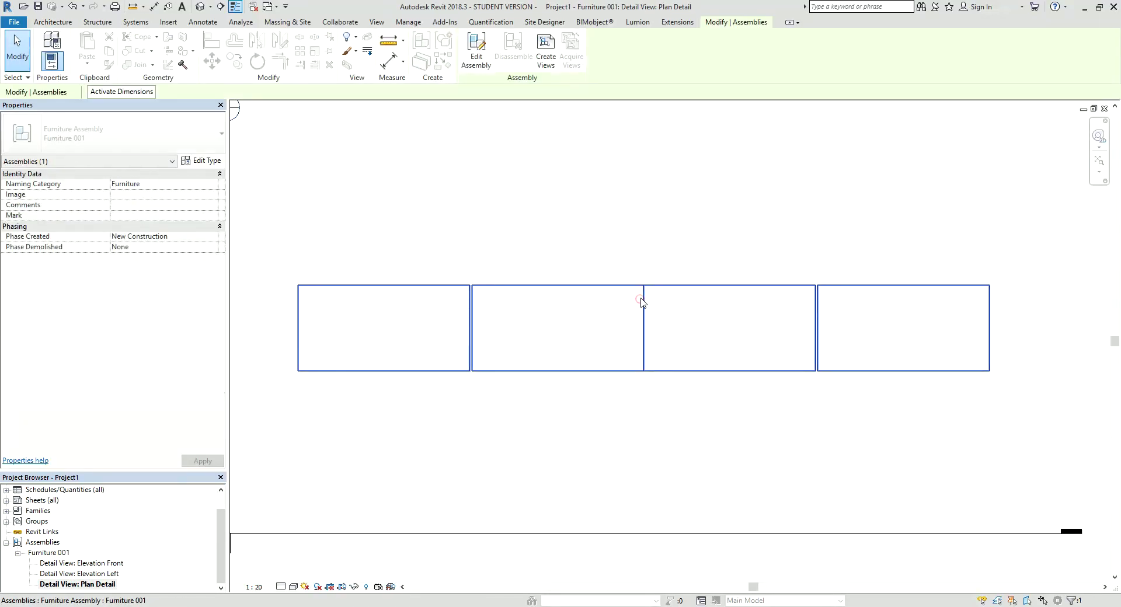
double_click(519, 286)
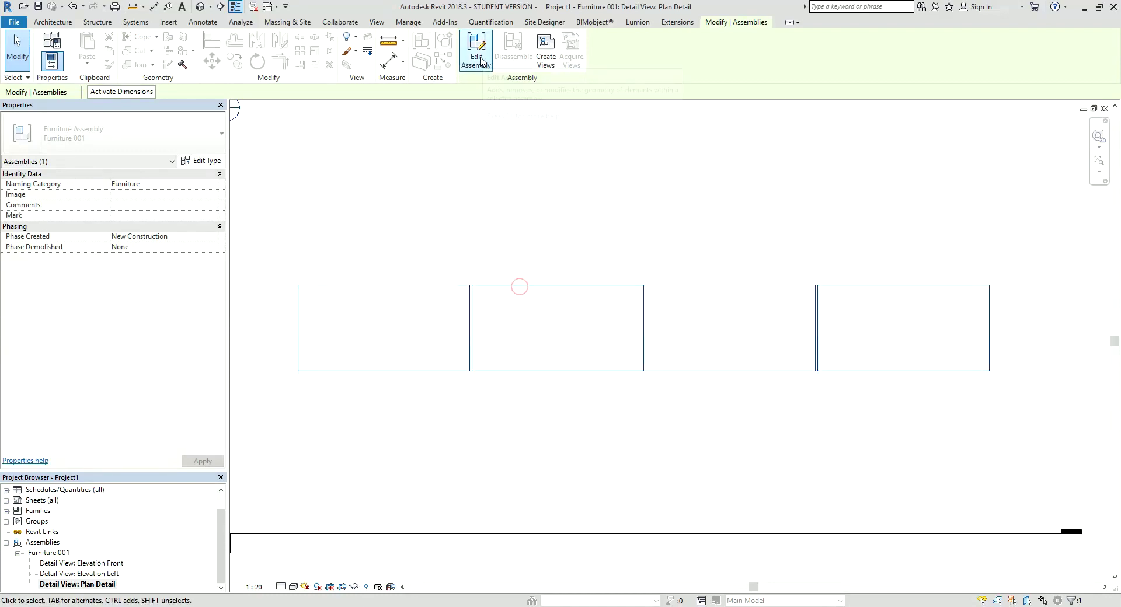
click(633, 343)
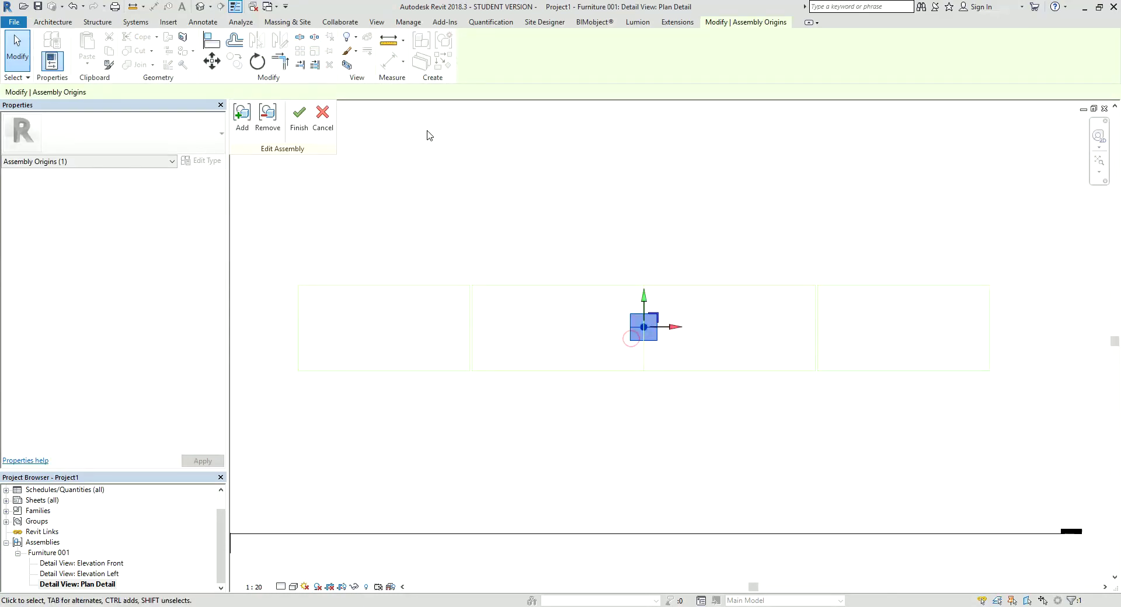
click(257, 61)
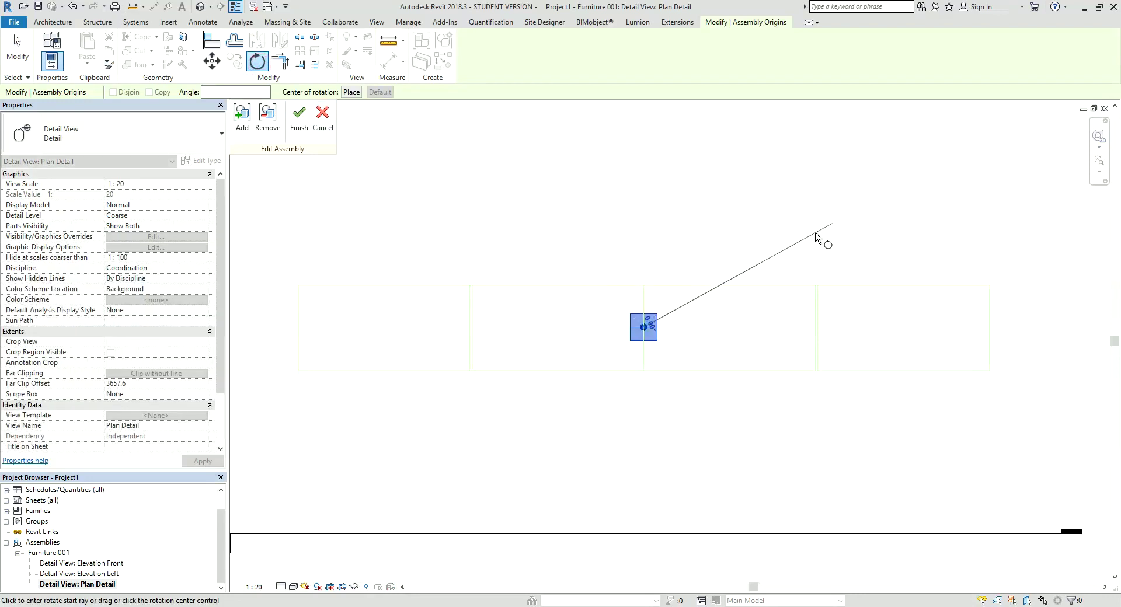
click(817, 234)
text(180)
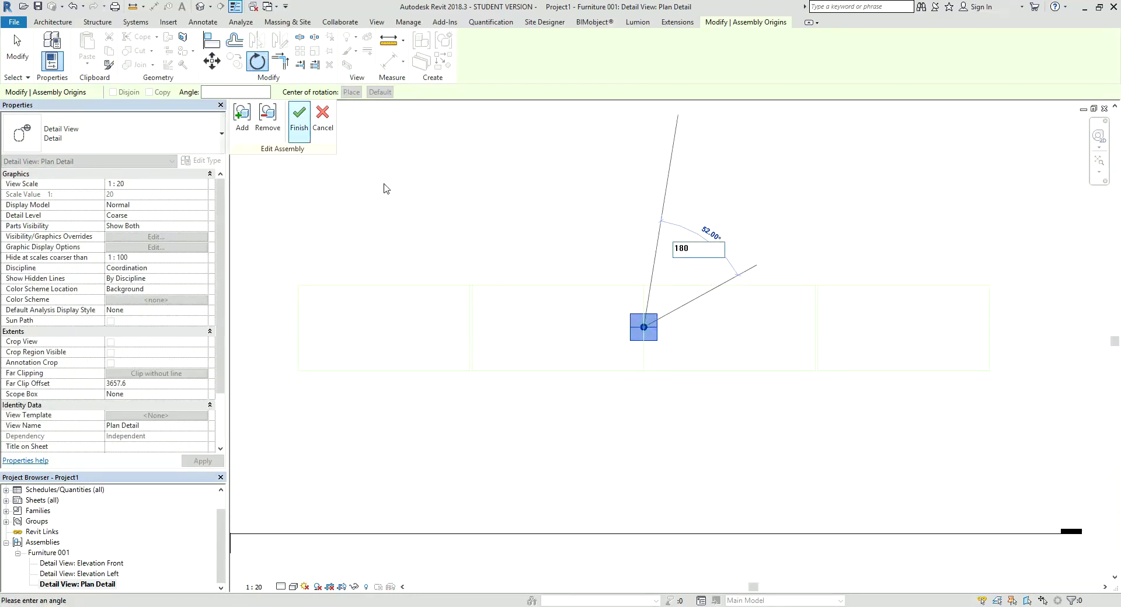
key(Return)
click(302, 121)
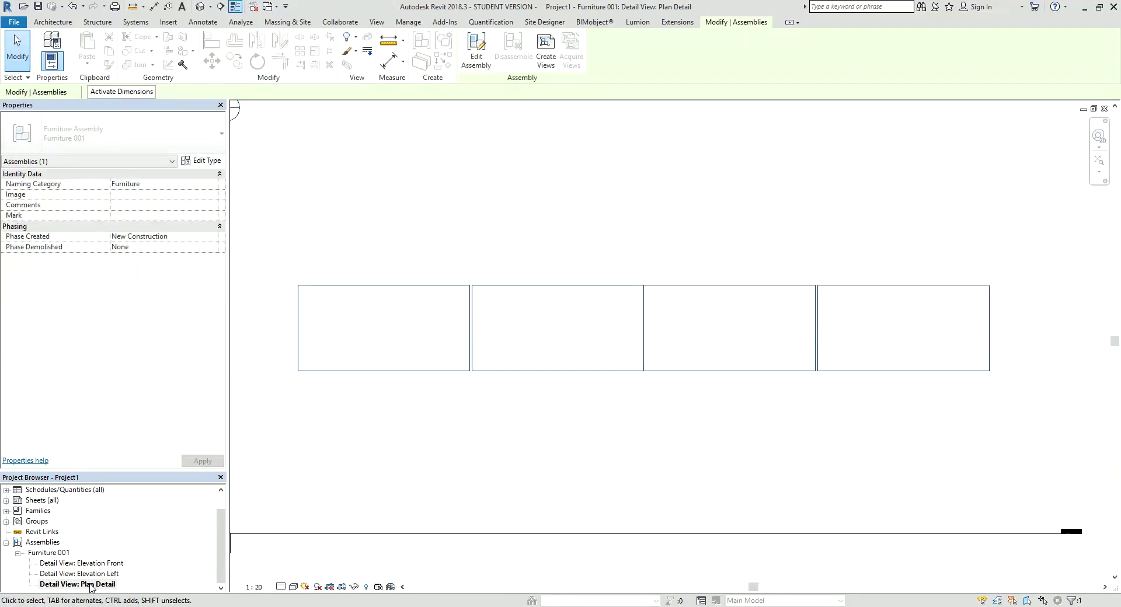
- Delete the Elevation Front, Elevation Left and Plan Detail views of Furniture 001
click(88, 565)
right_click(103, 573)
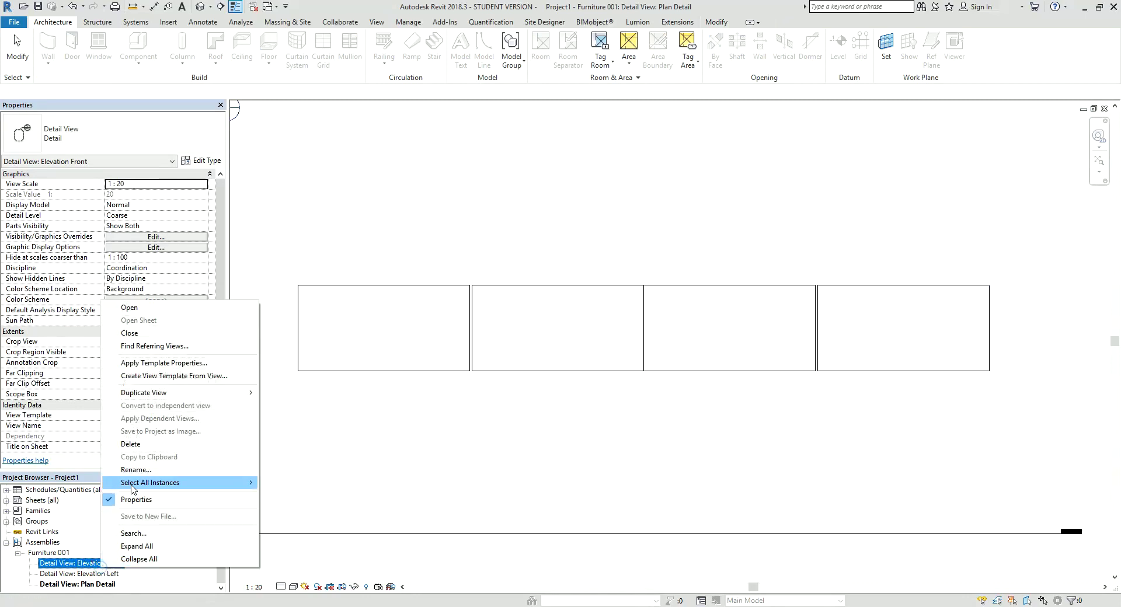
click(122, 453)
right_click(99, 574)
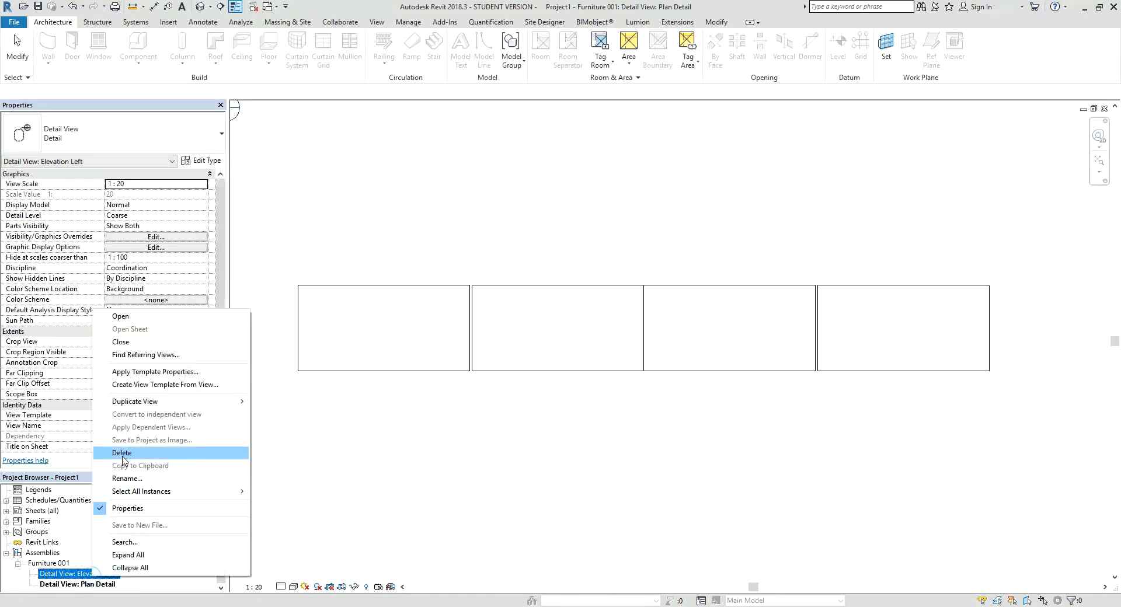
click(122, 452)
right_click(95, 584)
click(123, 462)
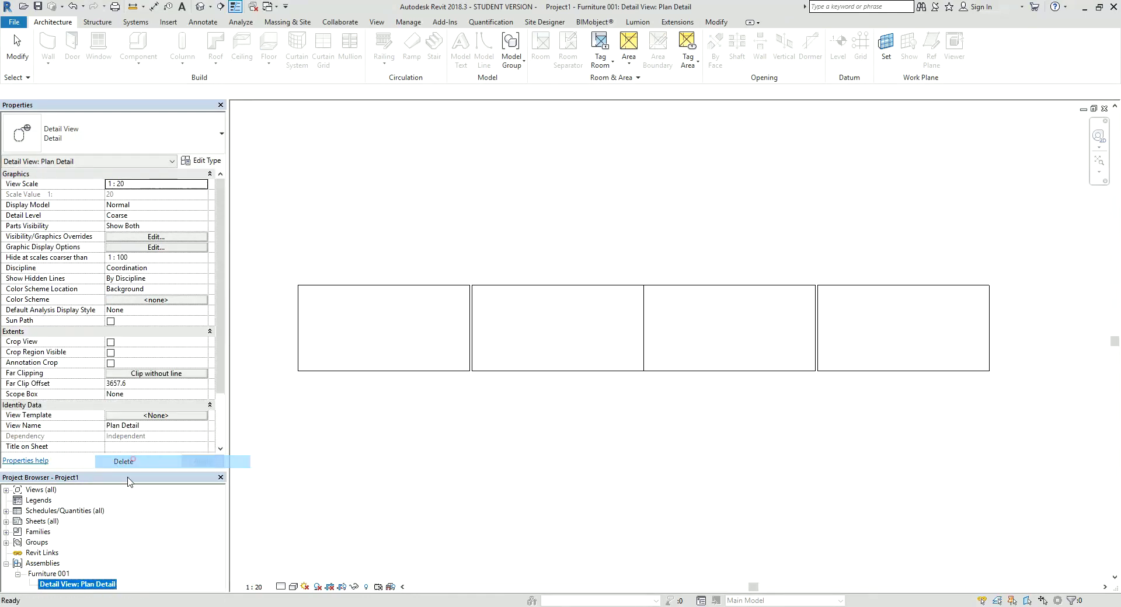
- Regenerate plan, front and left elevation views for Furniture 001
right_click(57, 576)
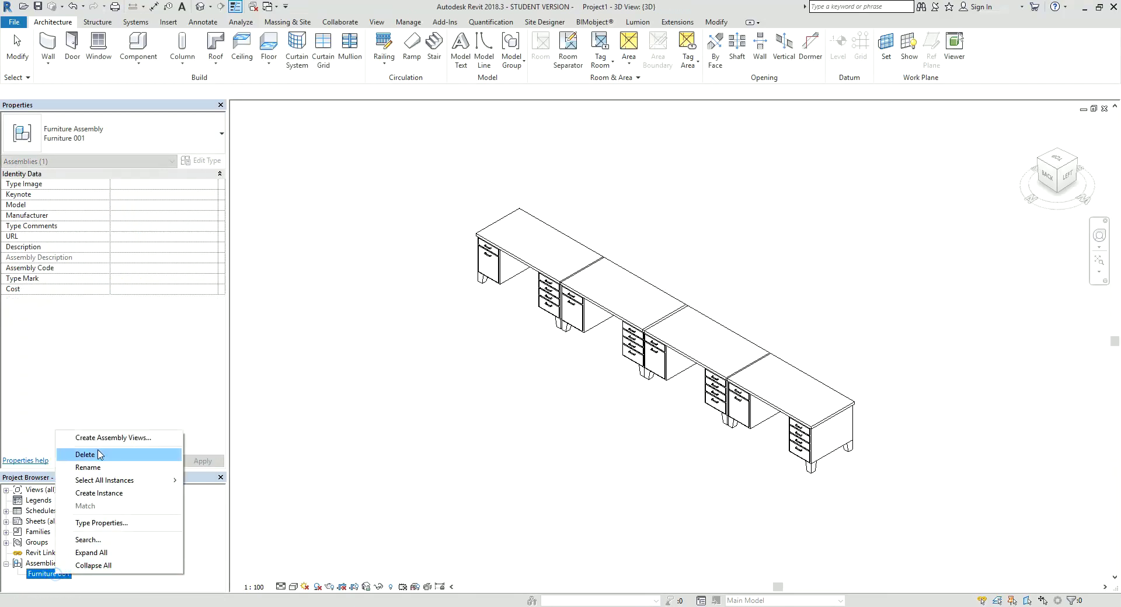
click(100, 439)
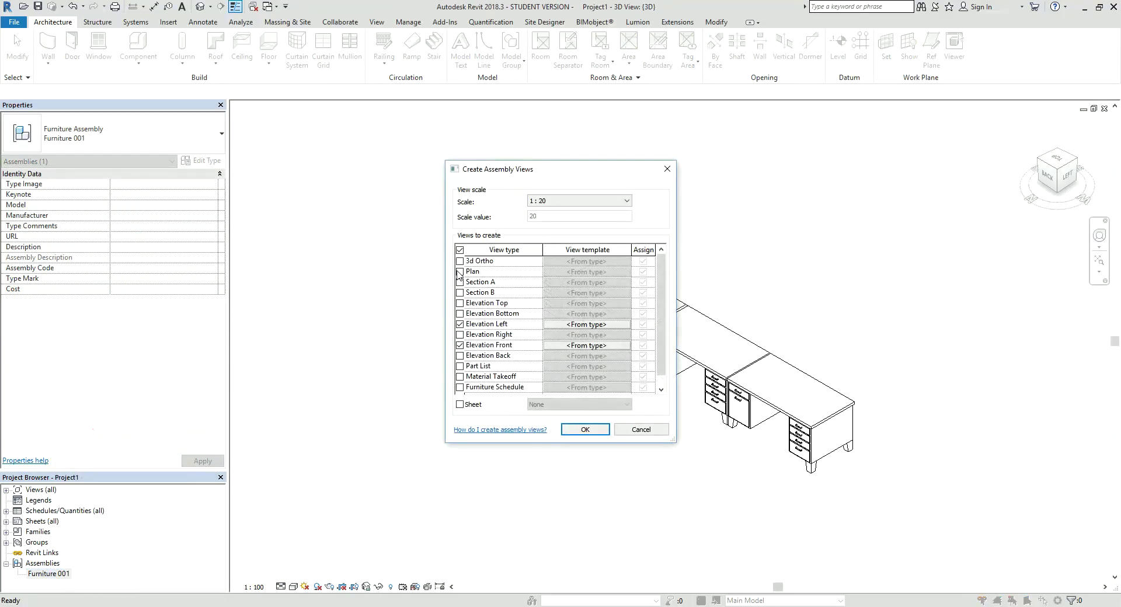
click(586, 431)
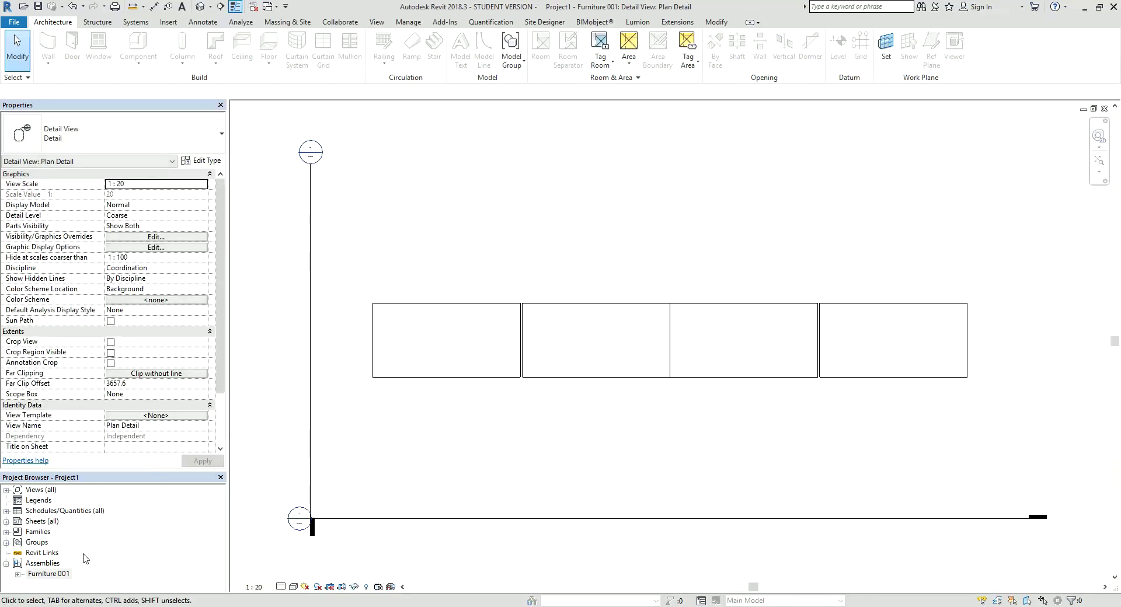
double_click(21, 576)
key(Down)
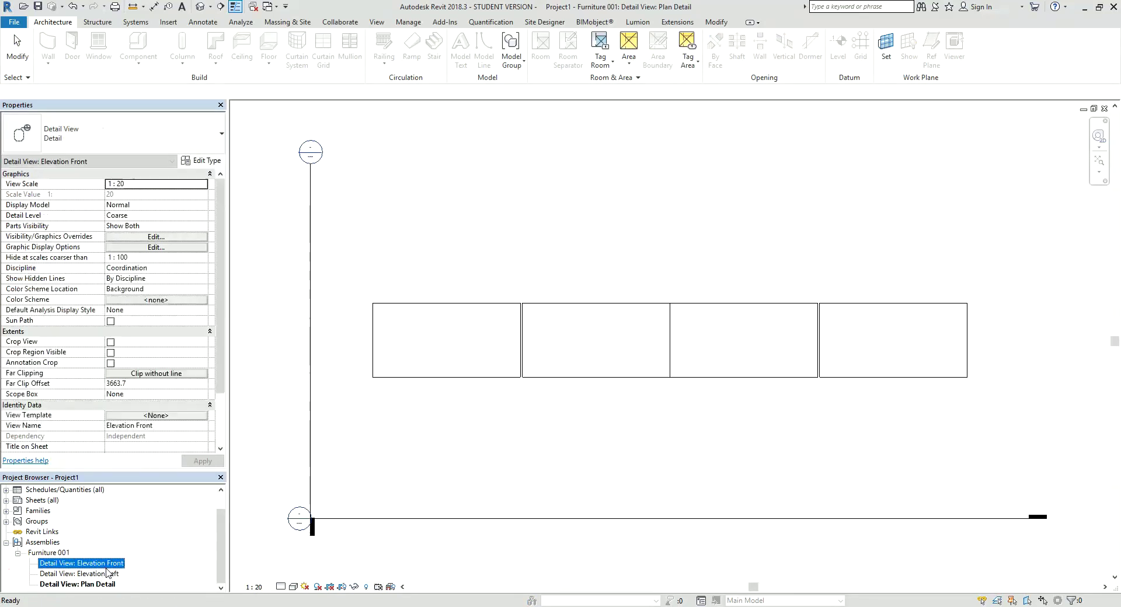
click(100, 585)
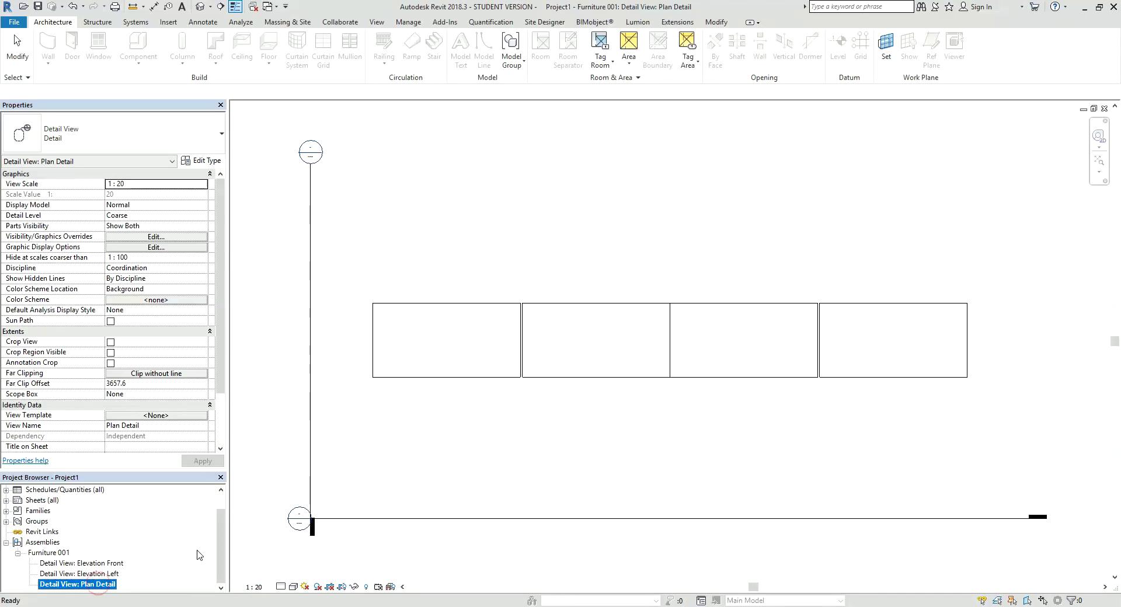
double_click(115, 564)
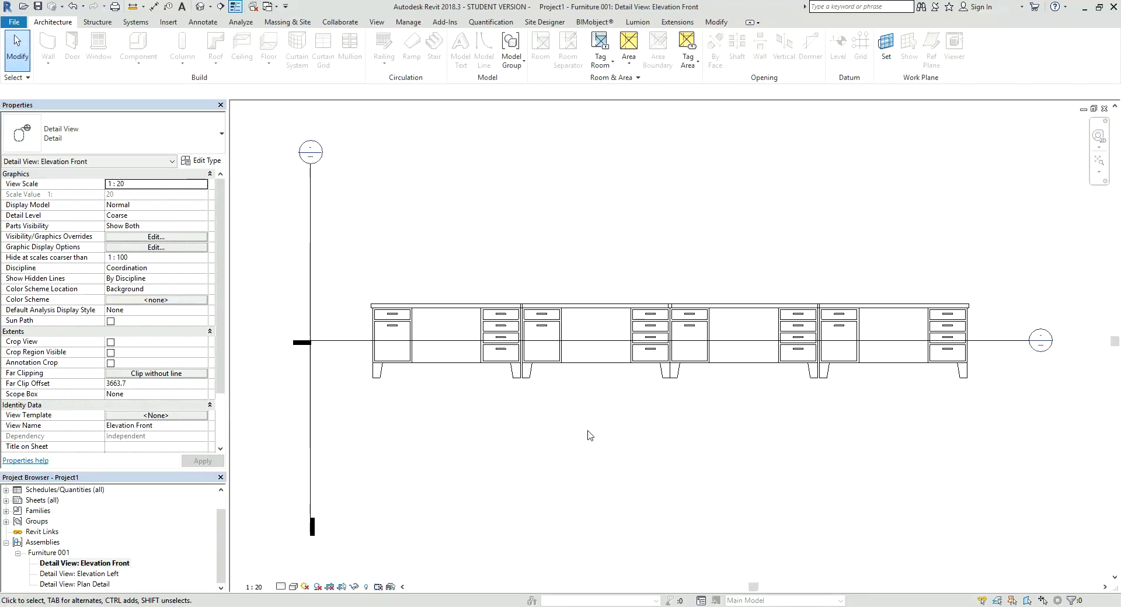
double_click(100, 574)
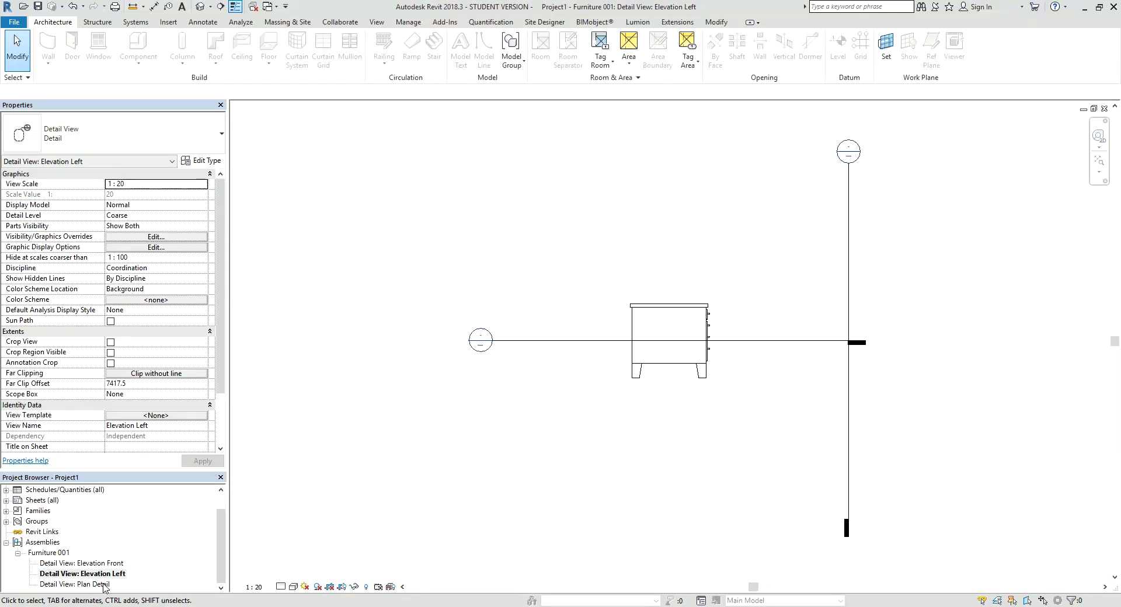
double_click(103, 585)
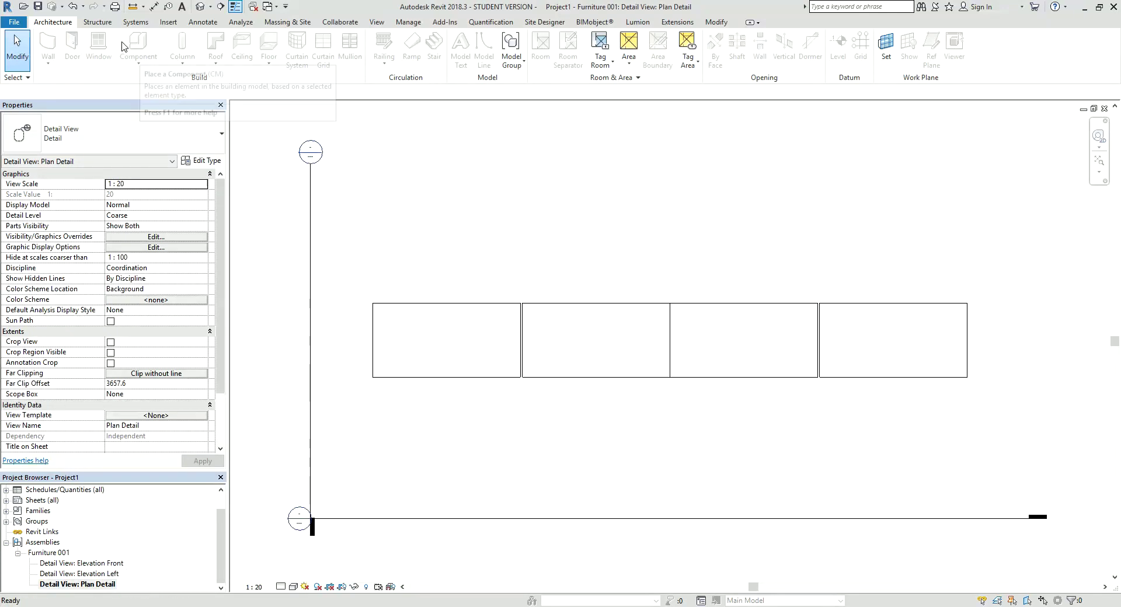
- Add a 6138 length and 762 depth aligned dimension to the desk row in Plan Detail
click(203, 22)
click(49, 47)
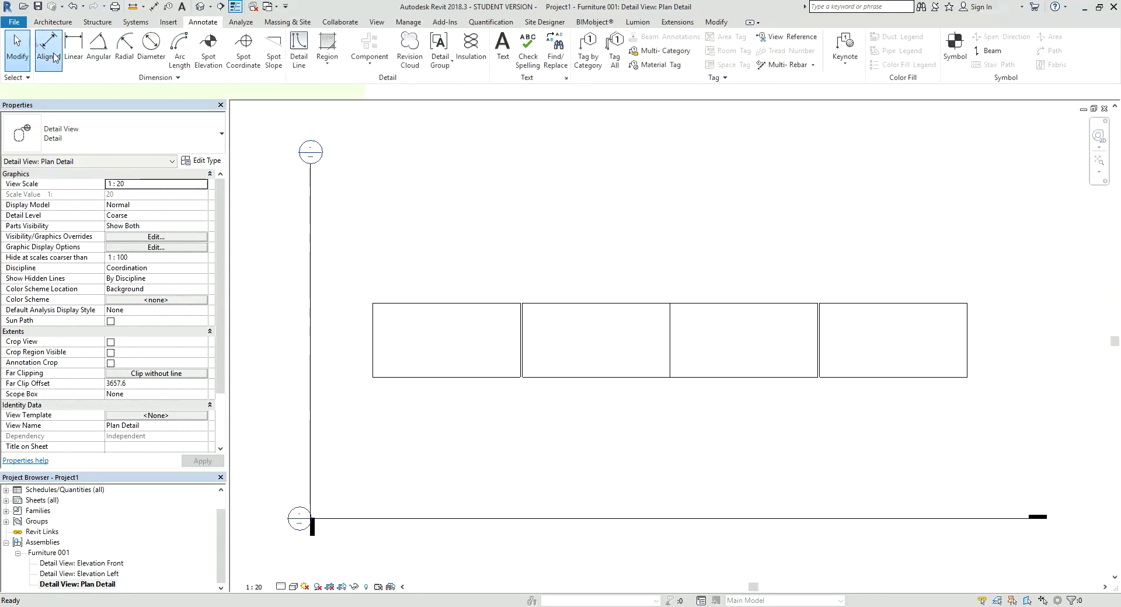
click(372, 323)
click(968, 320)
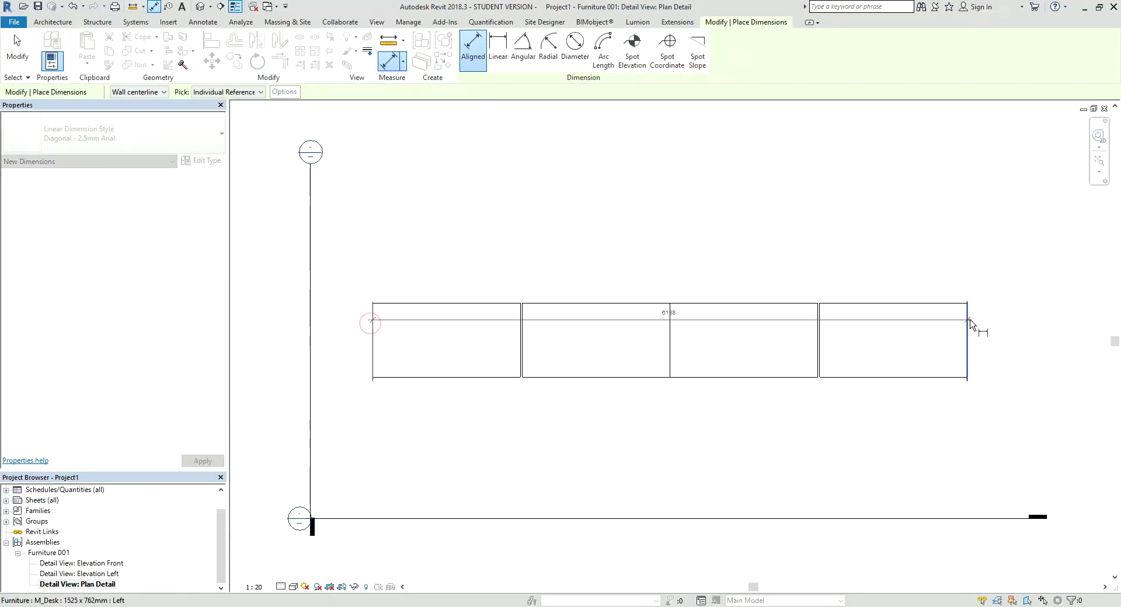
click(739, 262)
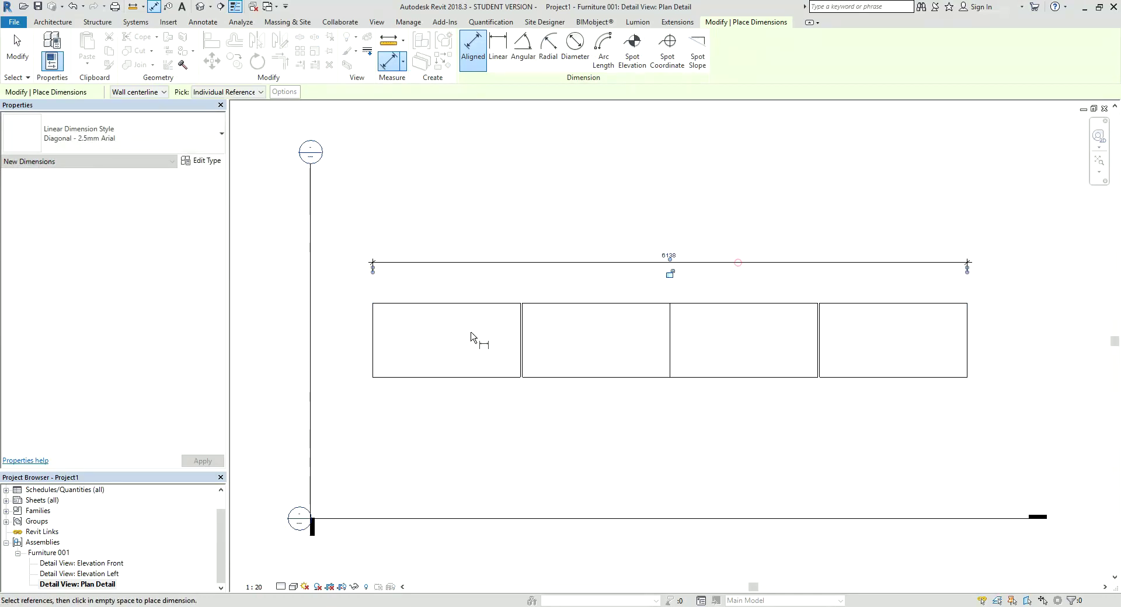
click(432, 304)
click(418, 378)
click(338, 377)
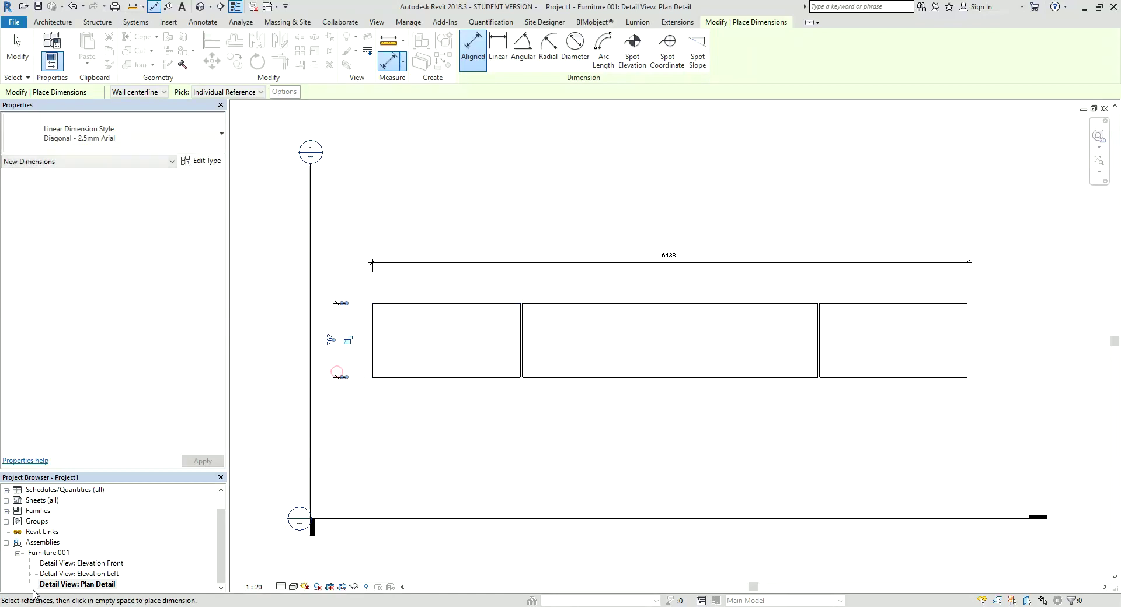
- Dimension the Elevation Front view with 6138 length and 762 height, then open Elevation Left
double_click(104, 564)
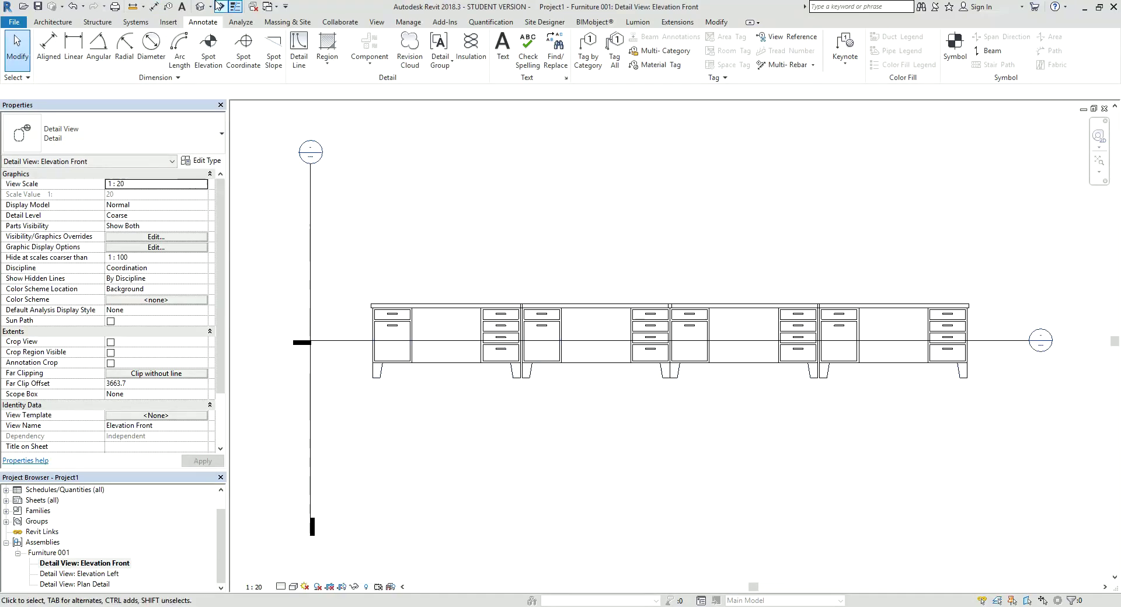
click(48, 49)
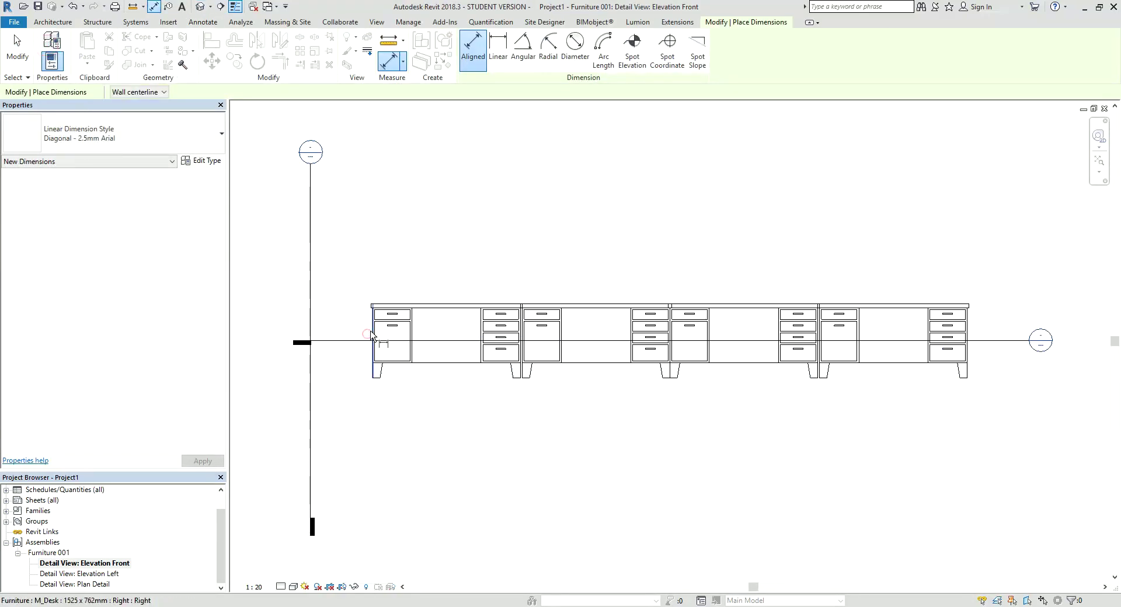
click(368, 333)
click(974, 333)
click(913, 261)
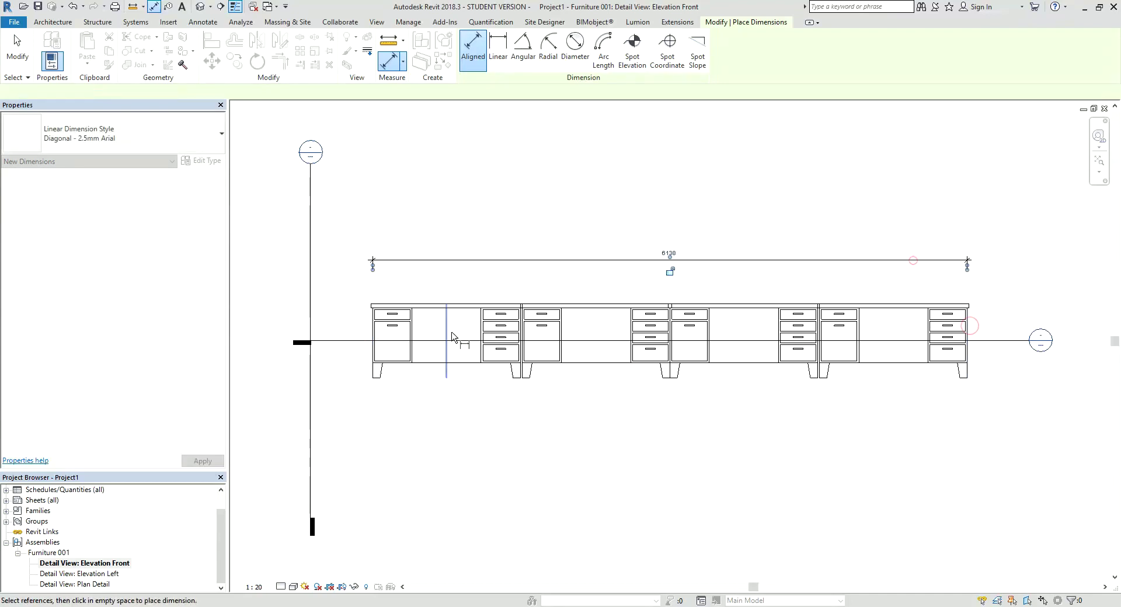
click(414, 304)
click(376, 378)
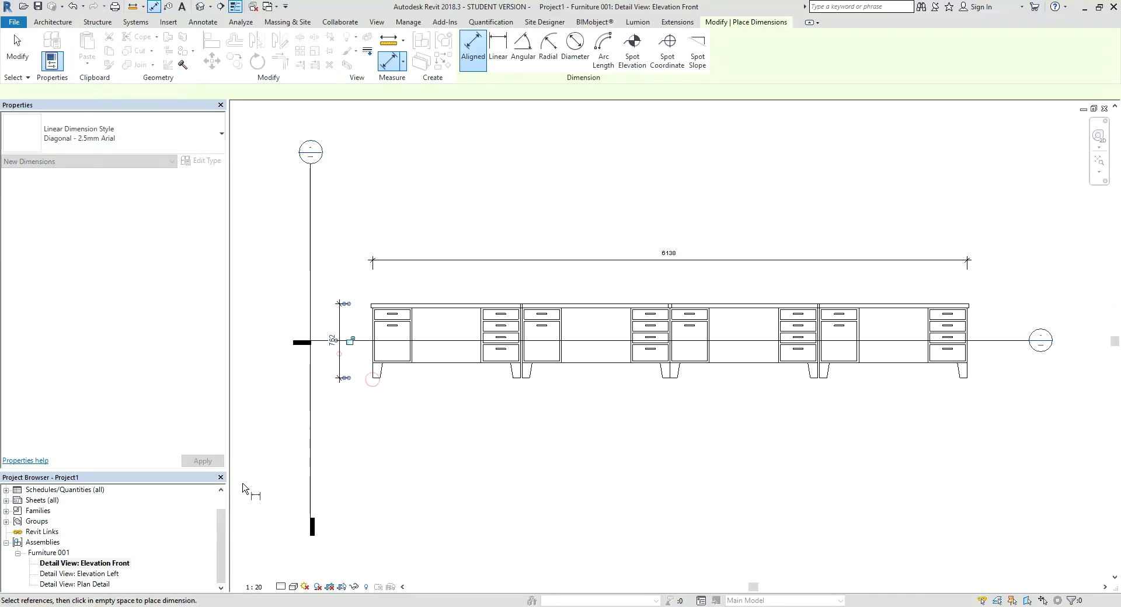
click(339, 354)
double_click(80, 574)
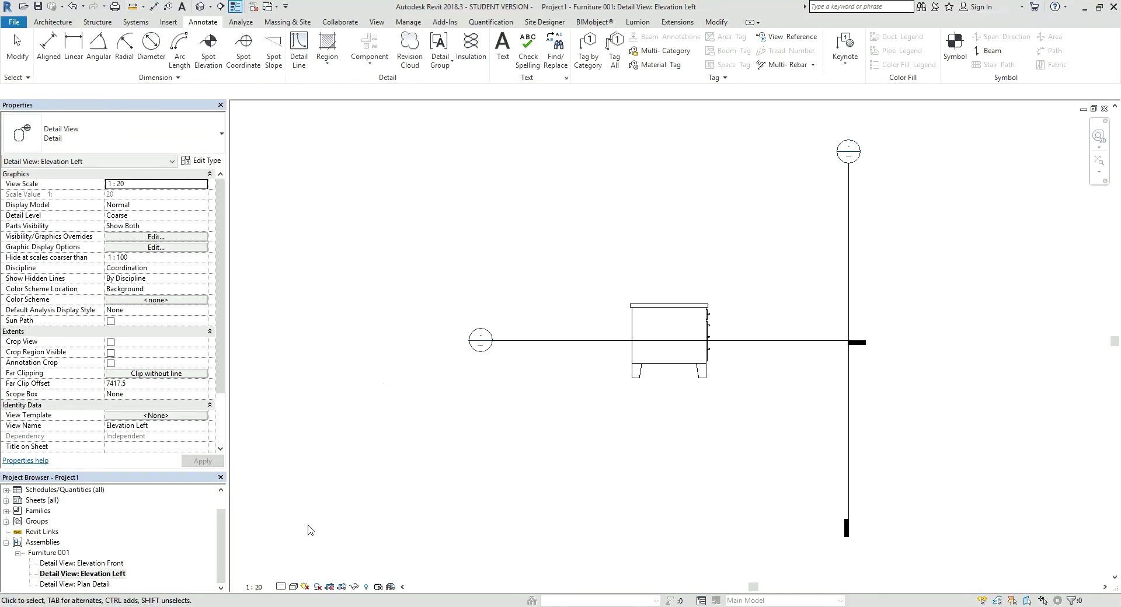
- Create a 3D Ortho assembly view for Furniture 001
right_click(48, 553)
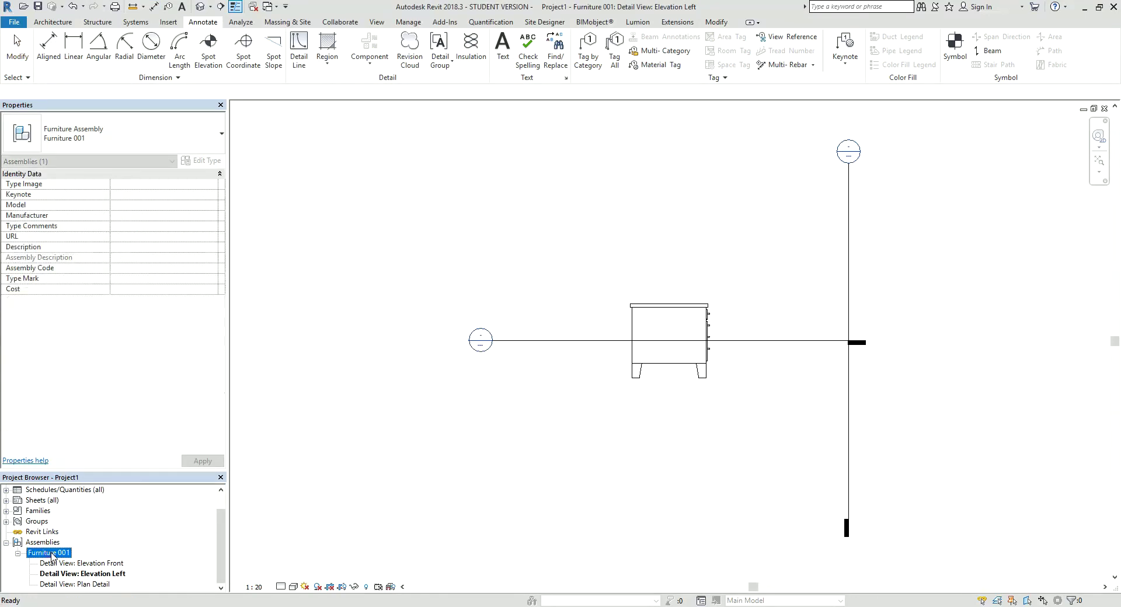
click(117, 403)
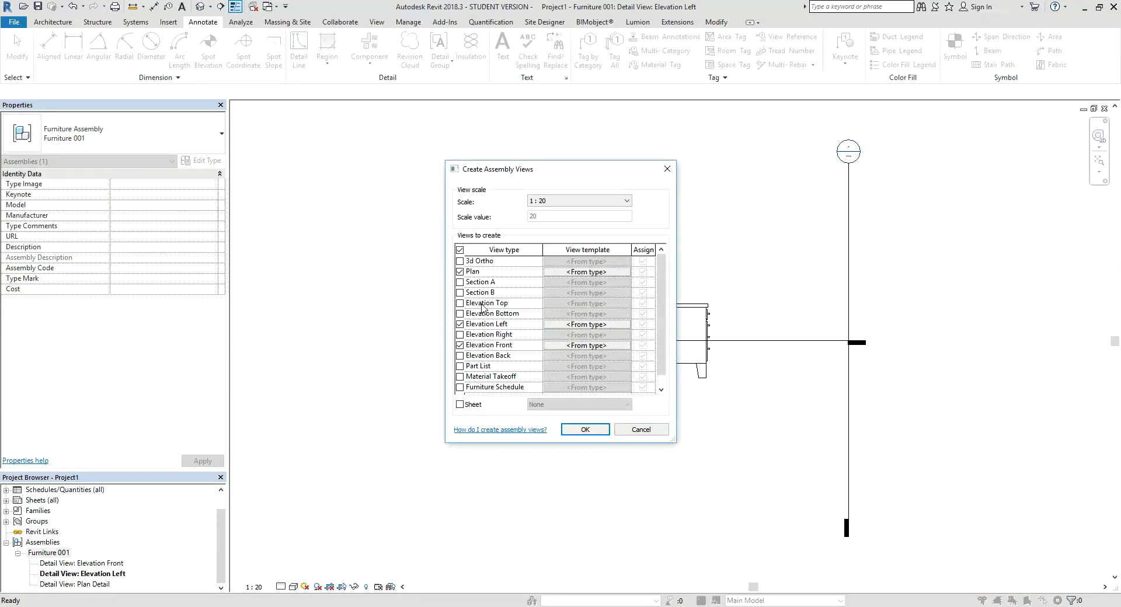
click(460, 346)
click(584, 431)
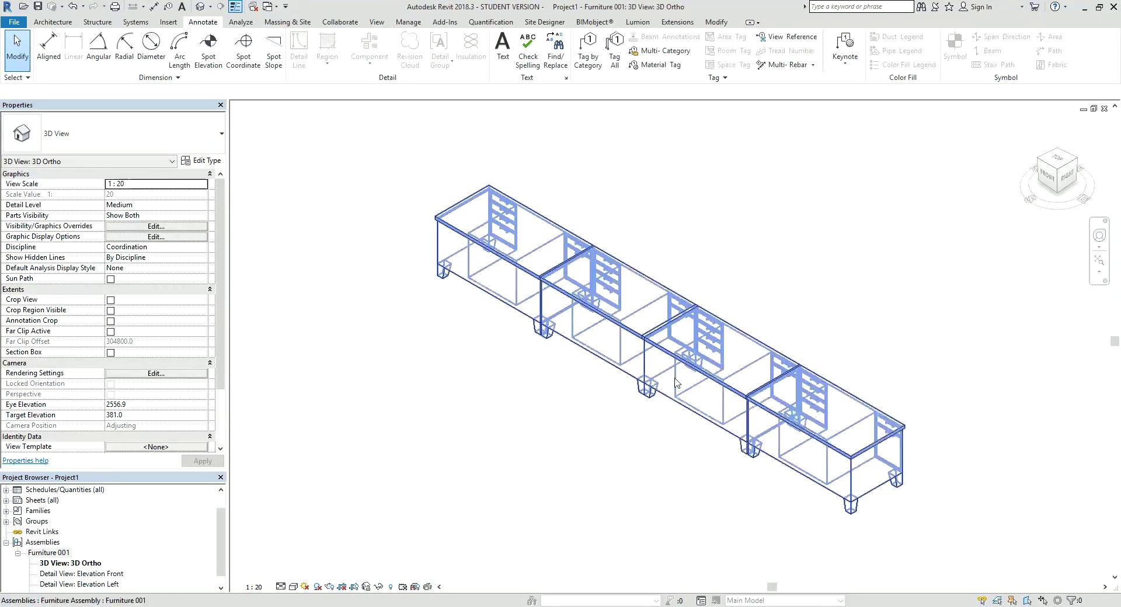
- Orbit to a back-left angle, review the assembly's views, then return to the default 3D view
click(628, 353)
click(1062, 154)
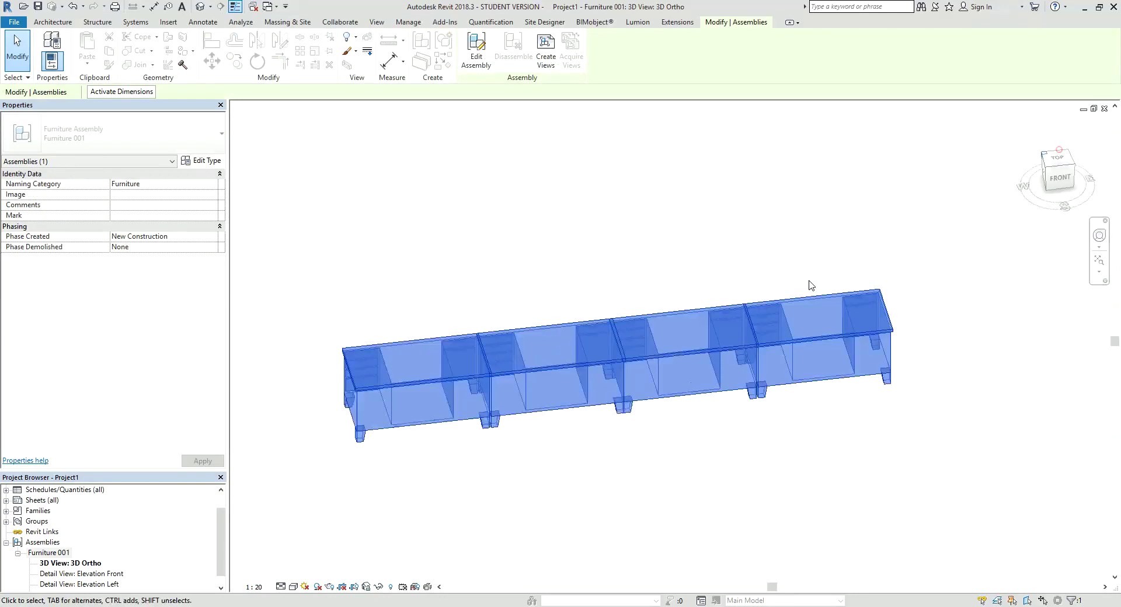
click(852, 277)
click(49, 553)
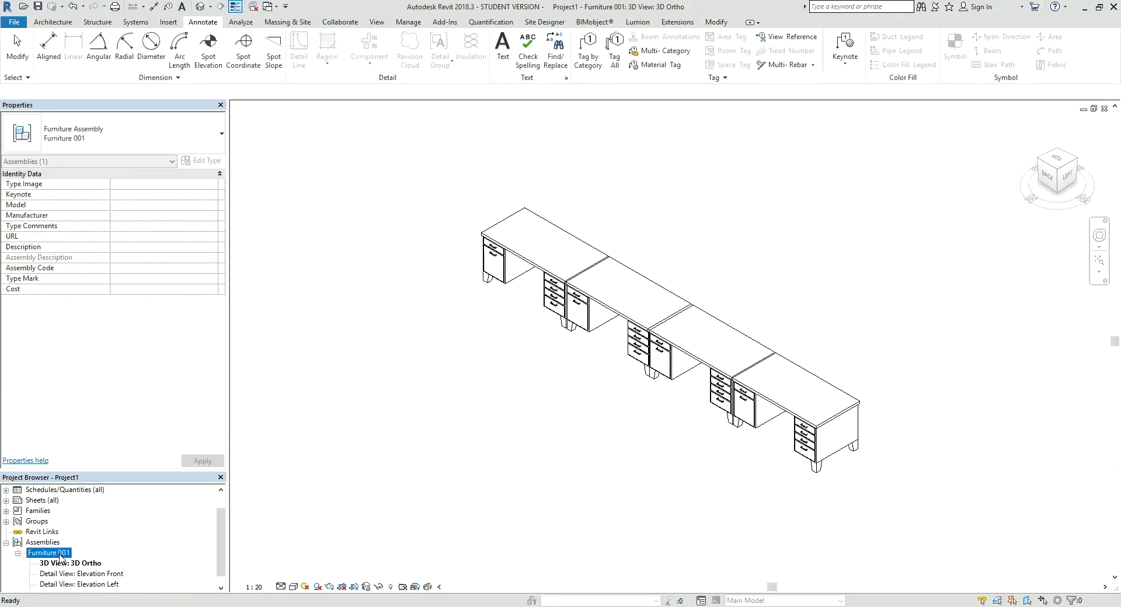
scroll(58, 555, down, 1)
click(88, 584)
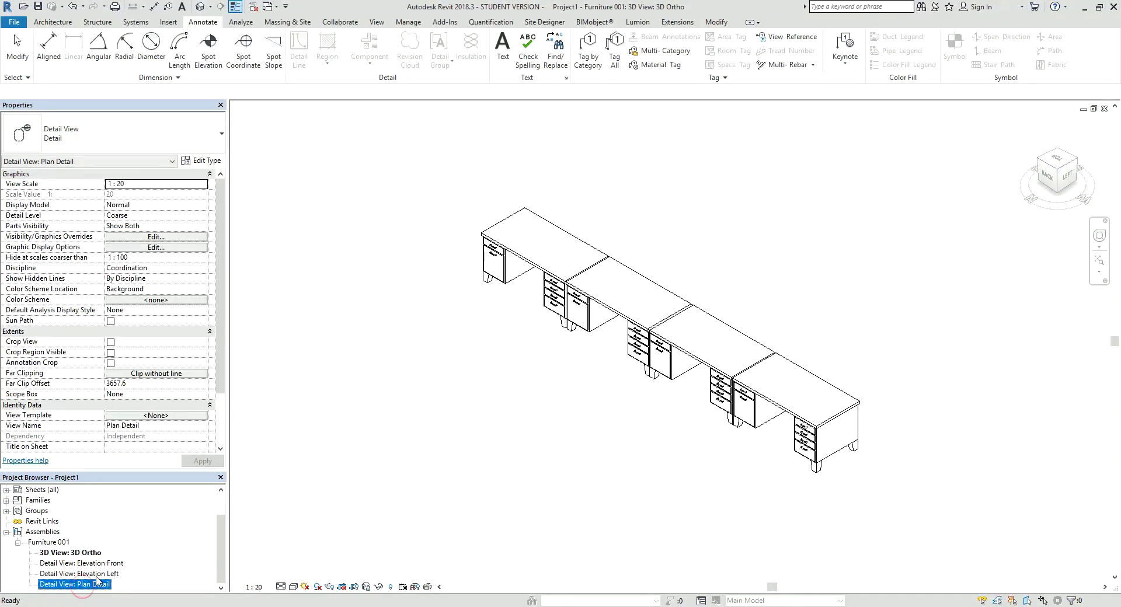
click(64, 564)
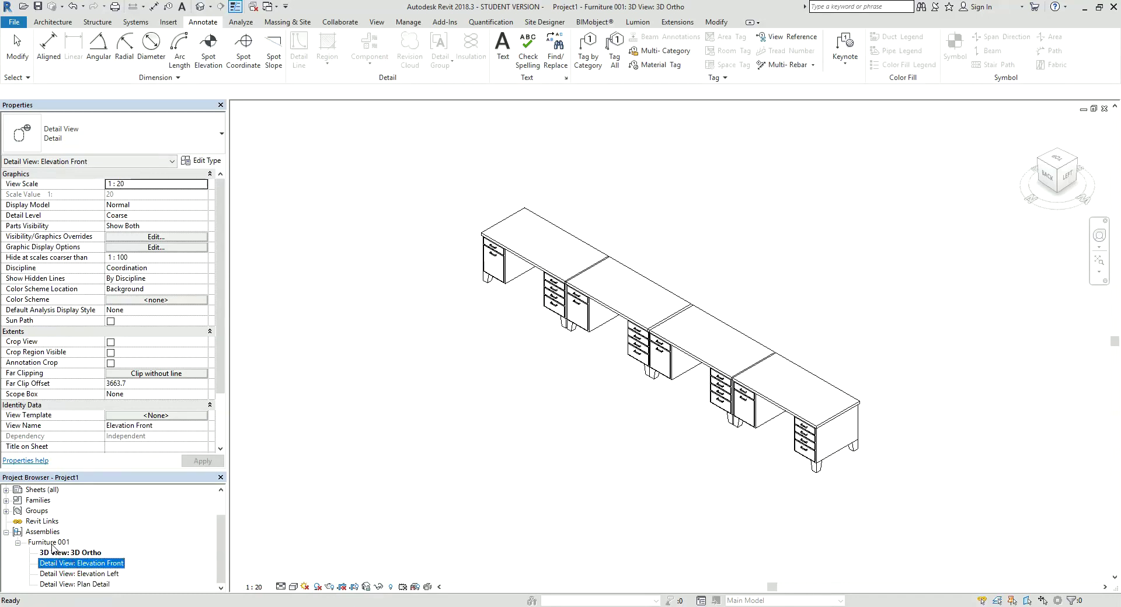
click(200, 7)
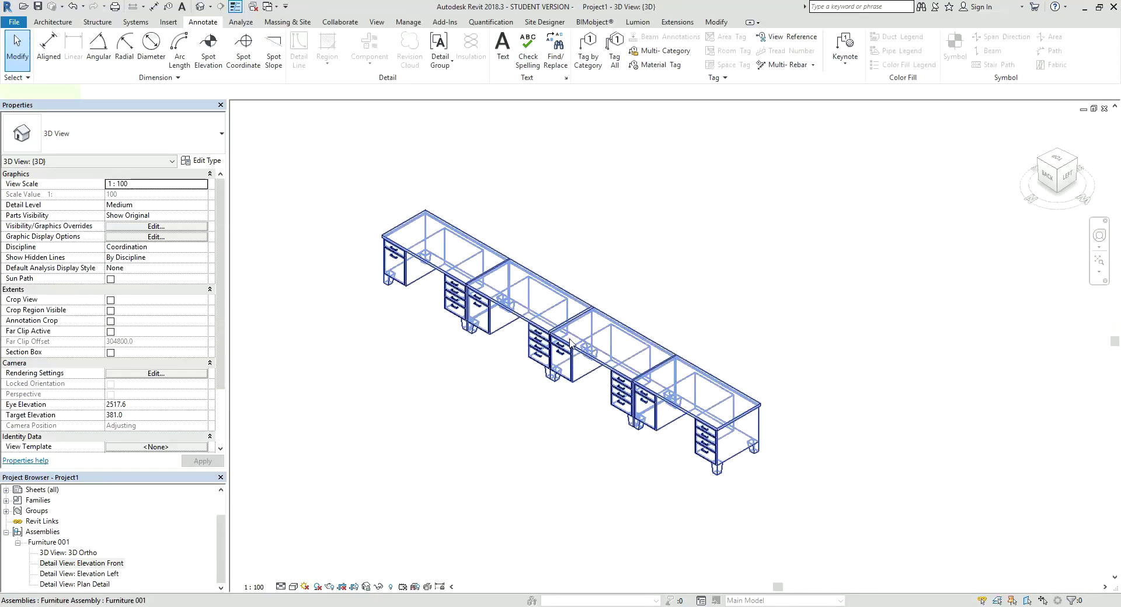
click(570, 338)
- Inside Furniture 001, move the two right-hand desks beside the other pair to make two rows of two
click(476, 50)
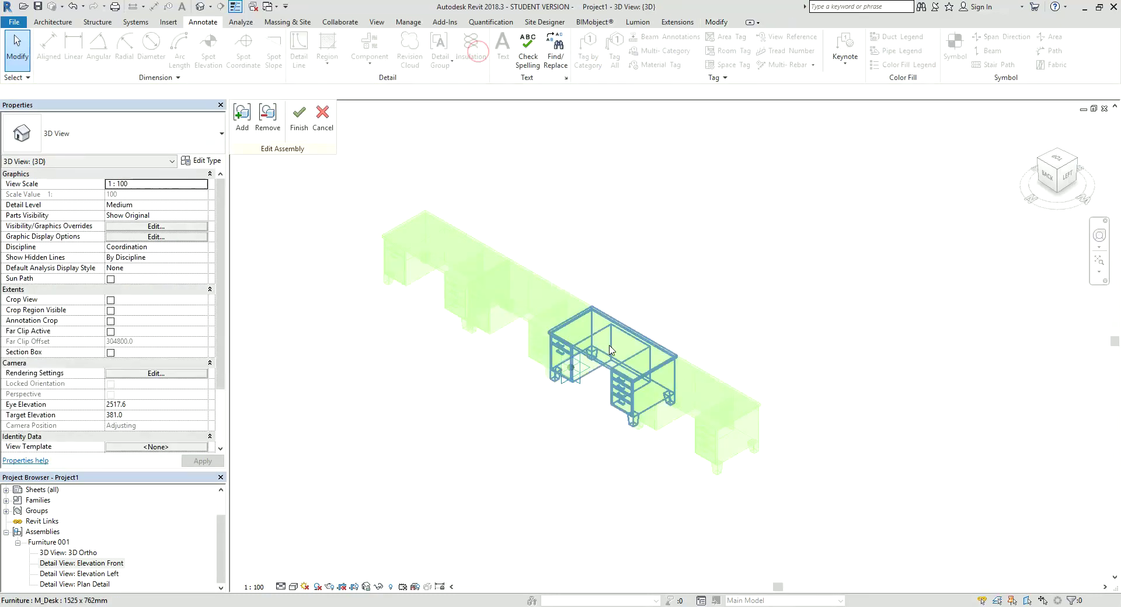
drag(743, 328, 388, 316)
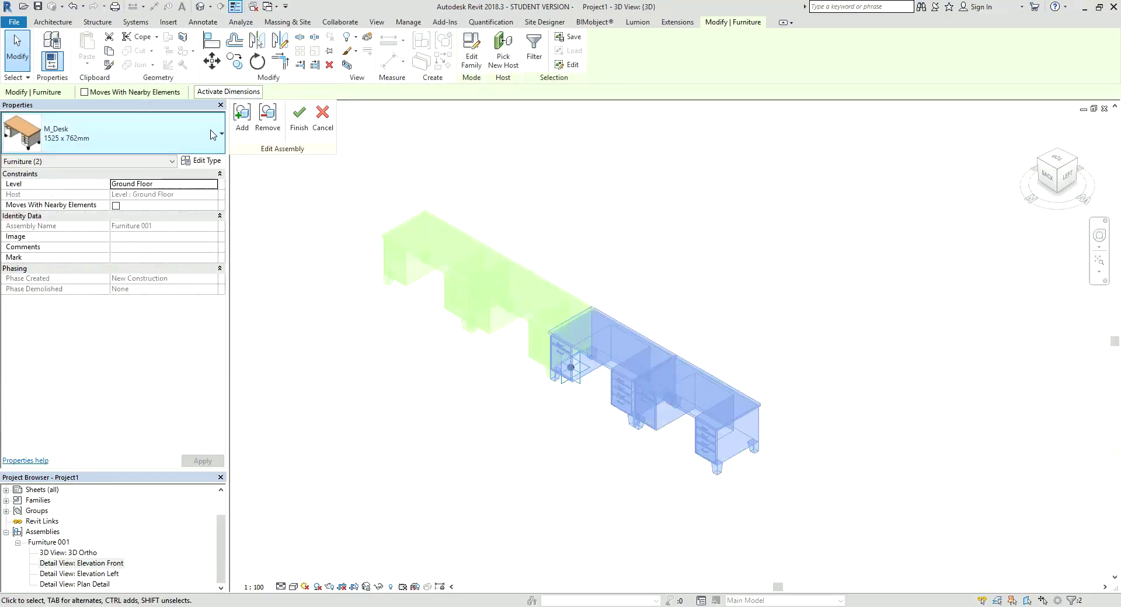
click(213, 61)
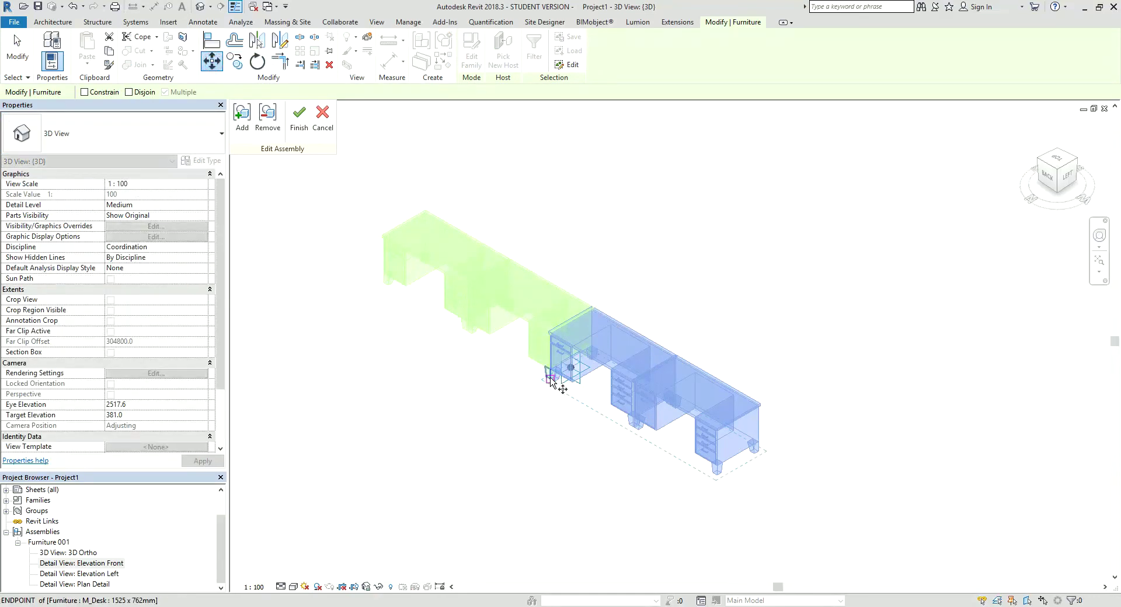
click(550, 380)
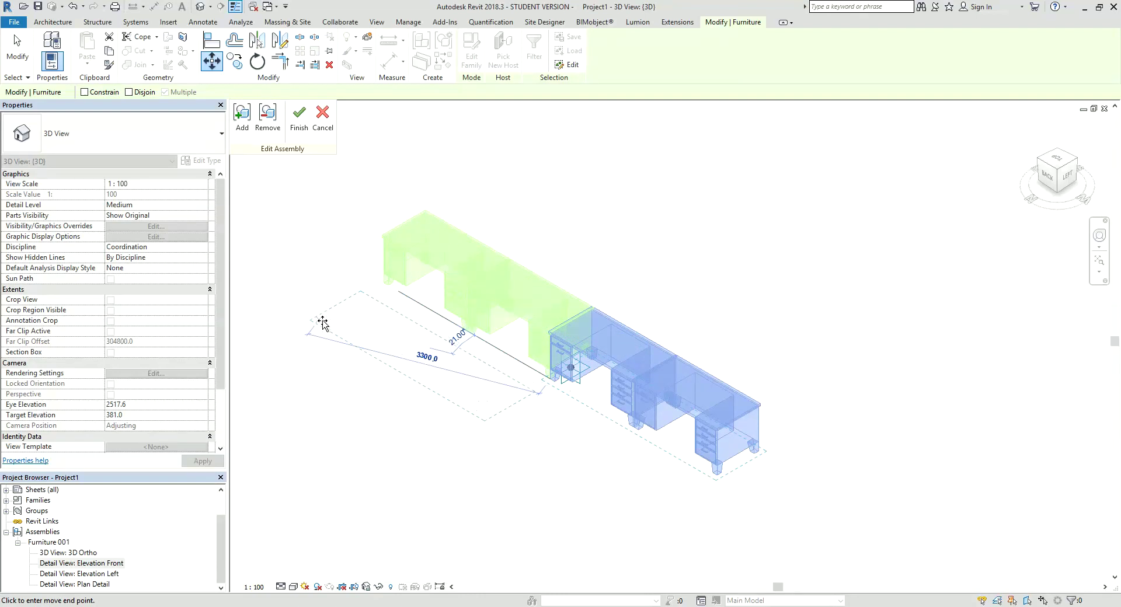
click(322, 325)
click(762, 312)
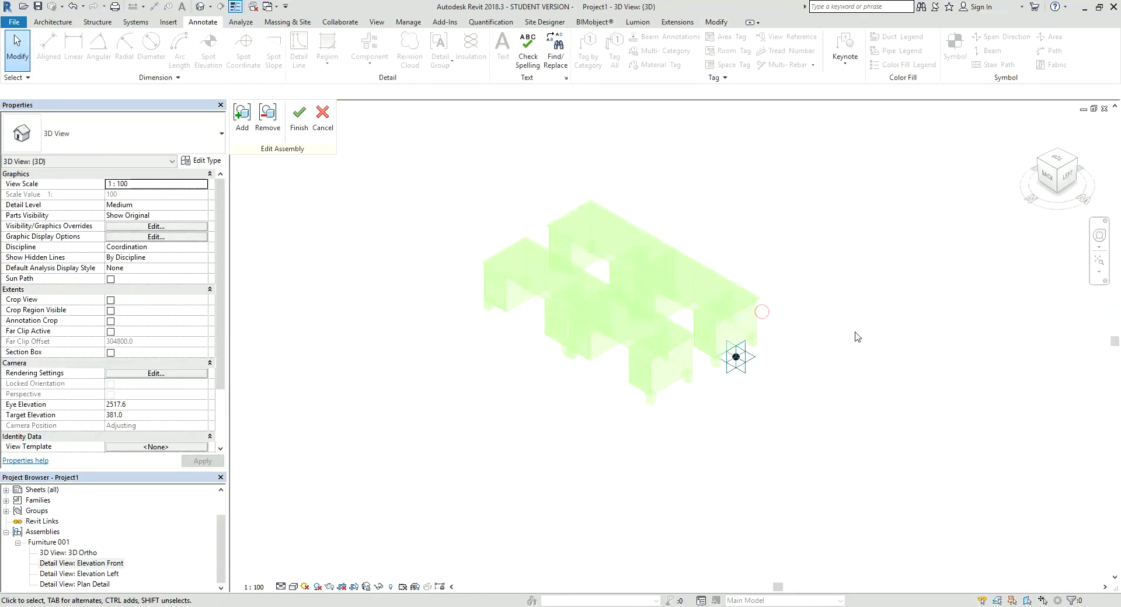
click(296, 116)
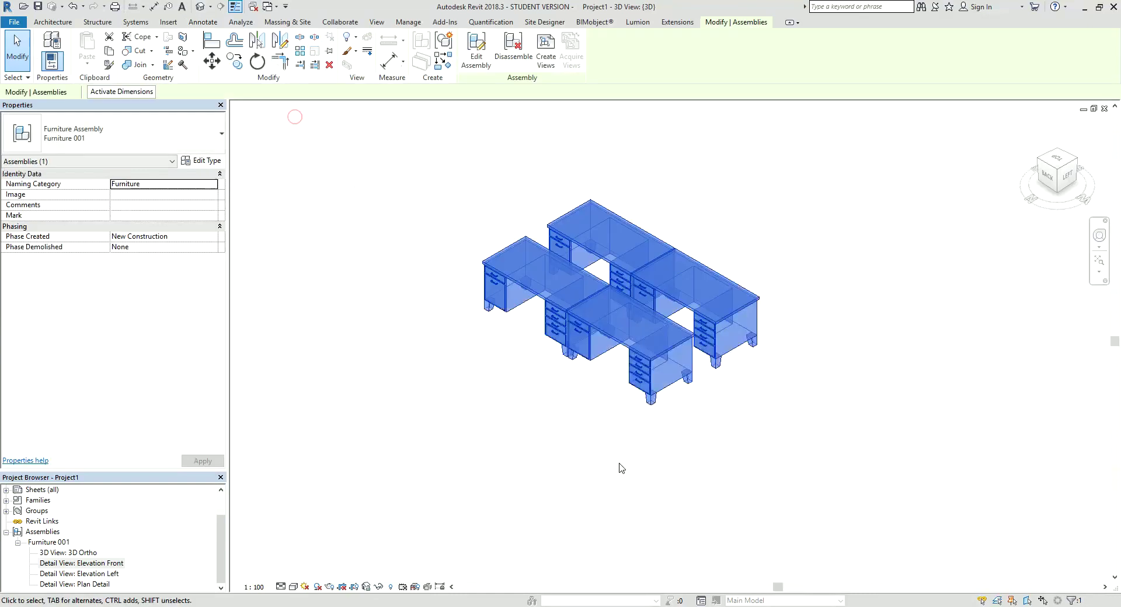
- Check Furniture 001's Plan Detail, Elevation Left, Elevation Front and 3D Ortho views, then return to {3D}
click(417, 437)
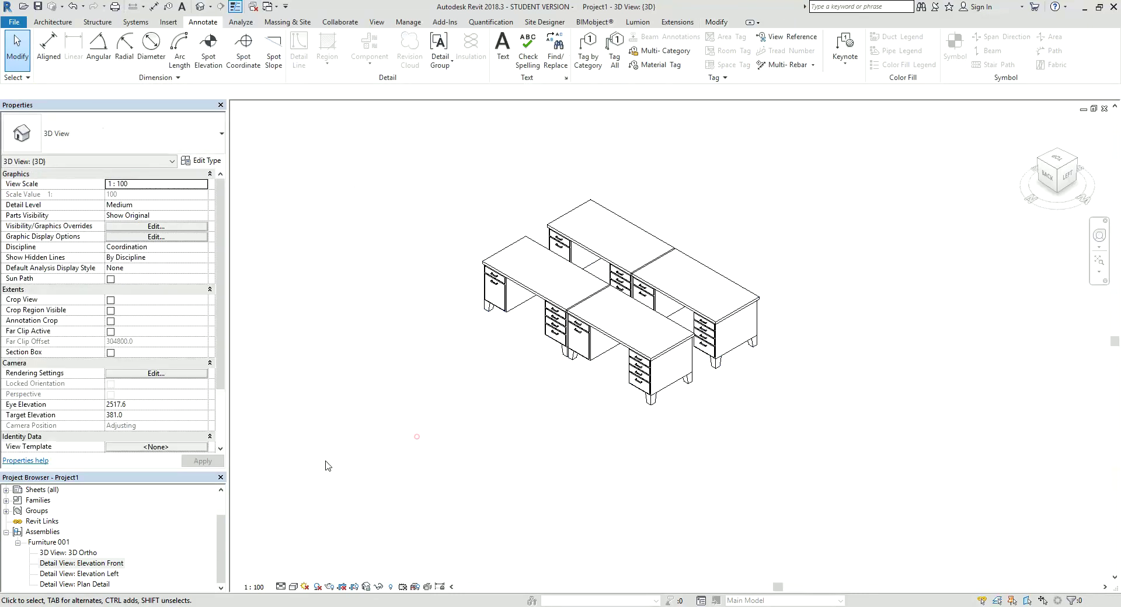
double_click(92, 586)
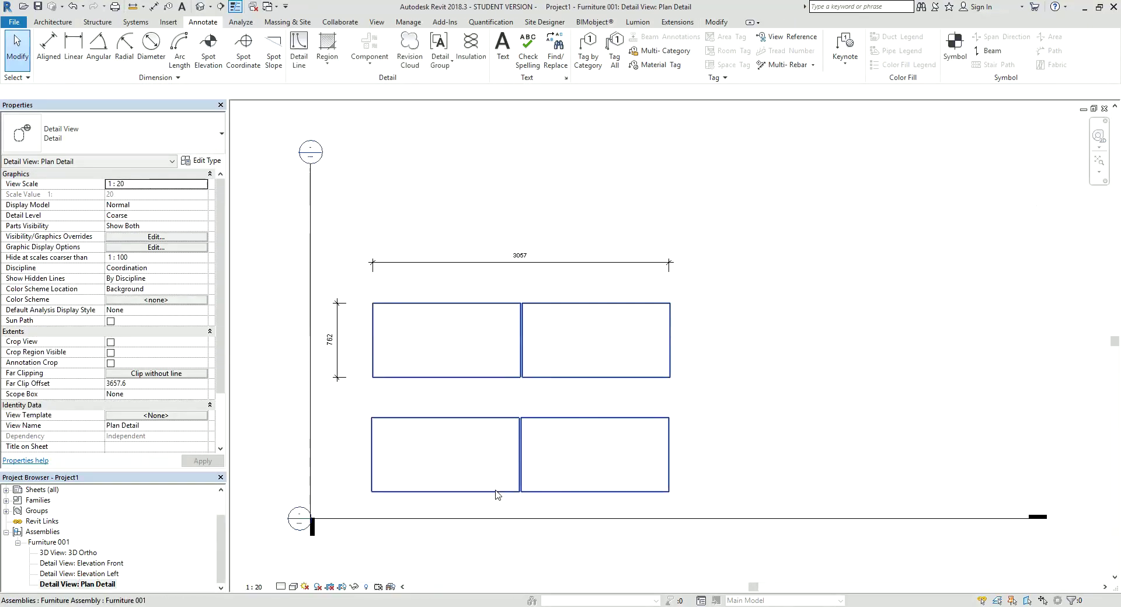
double_click(101, 575)
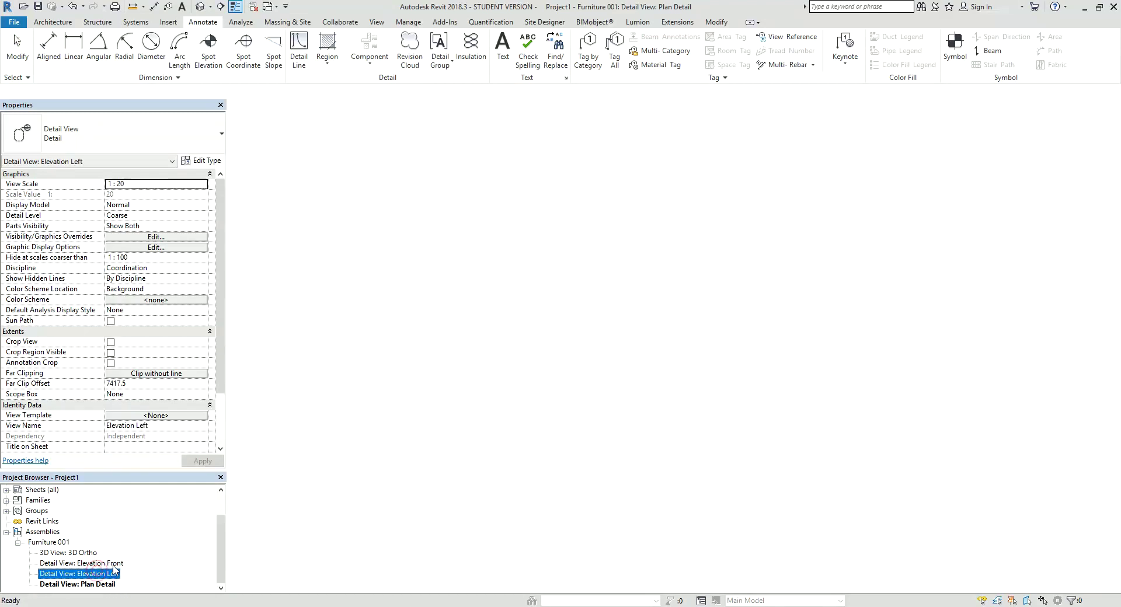
double_click(114, 564)
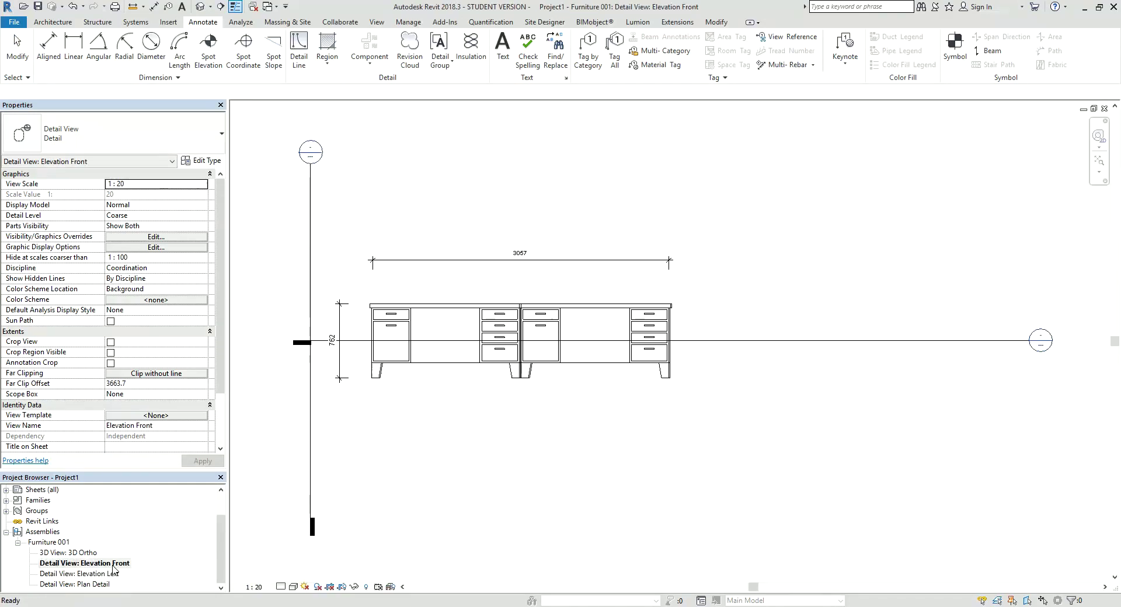
double_click(88, 553)
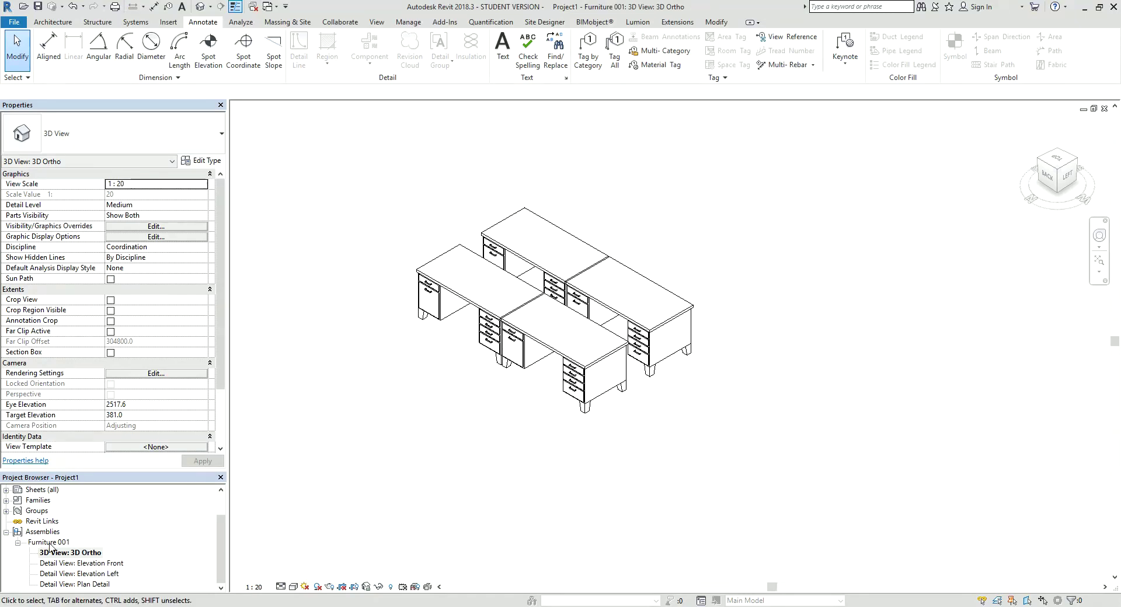
click(253, 7)
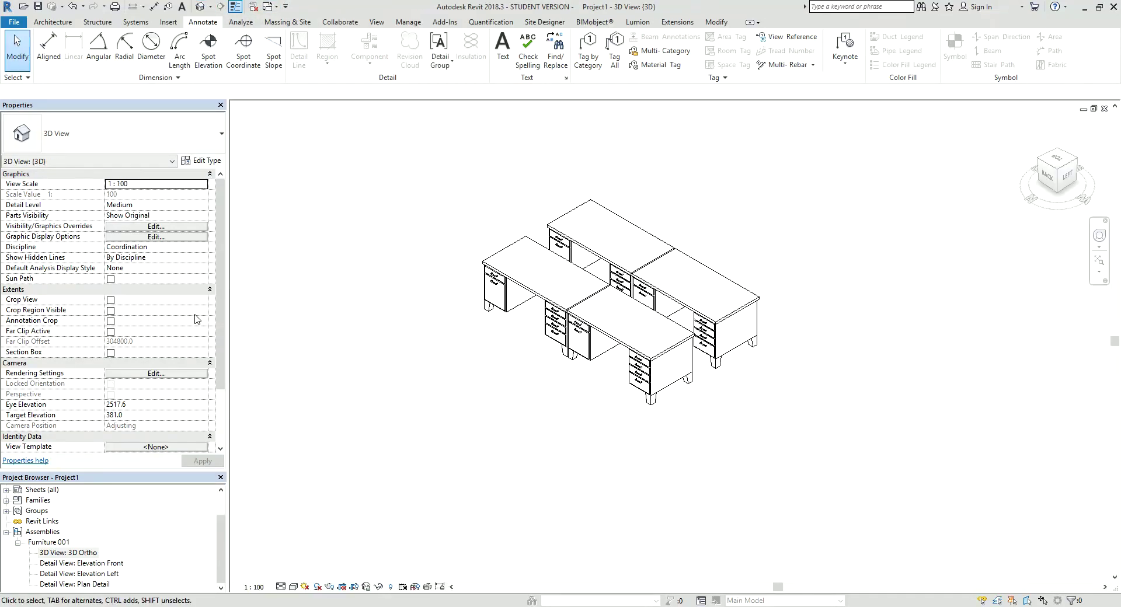
- Draw a 3900-long Curtain Wall 6mm Thk Glazing wall beside the desks
click(53, 21)
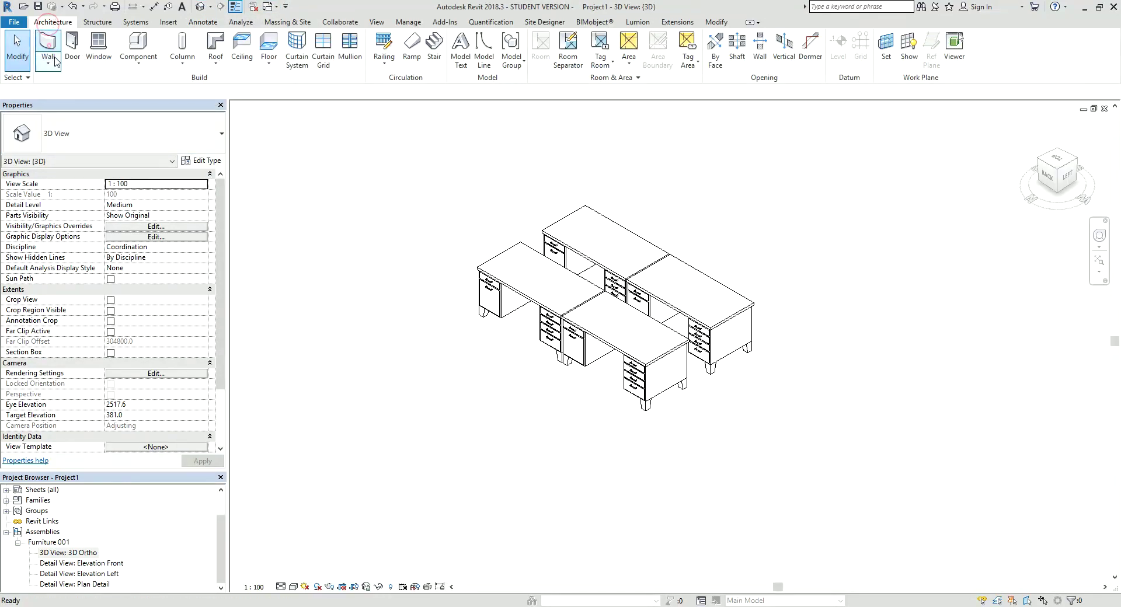
click(54, 61)
click(143, 136)
scroll(74, 319, down, 3)
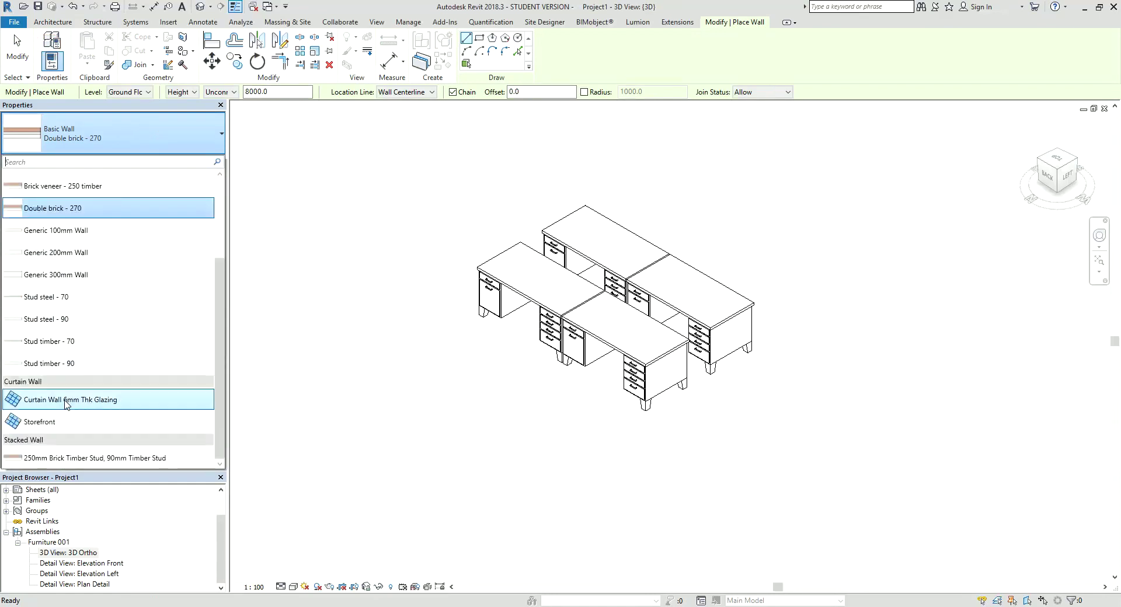
drag(56, 405, 57, 408)
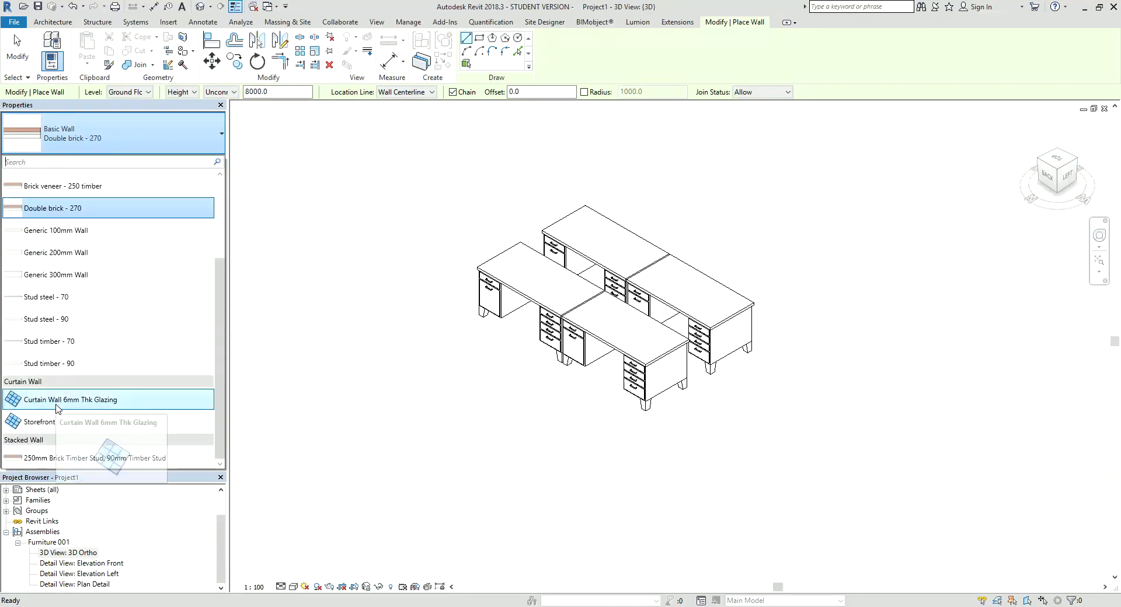
click(57, 409)
click(876, 383)
middle_drag(877, 383, 514, 321)
scroll(670, 386, down, 2)
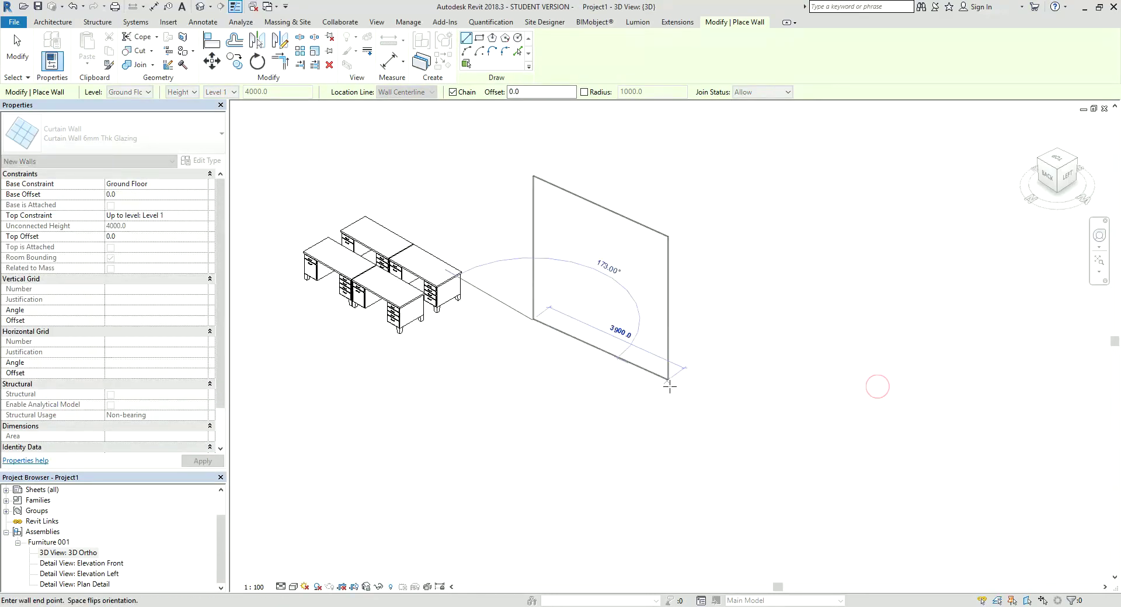
click(670, 386)
right_click(756, 296)
click(777, 304)
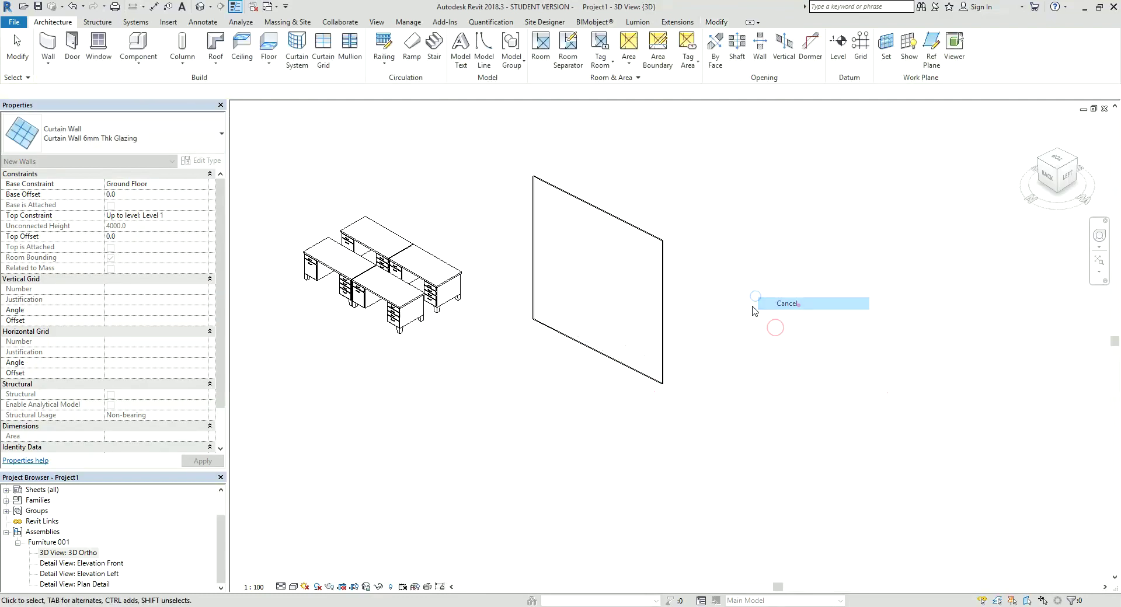
- Switch the new curtain wall to the Storefront type with mullions
click(599, 208)
click(222, 134)
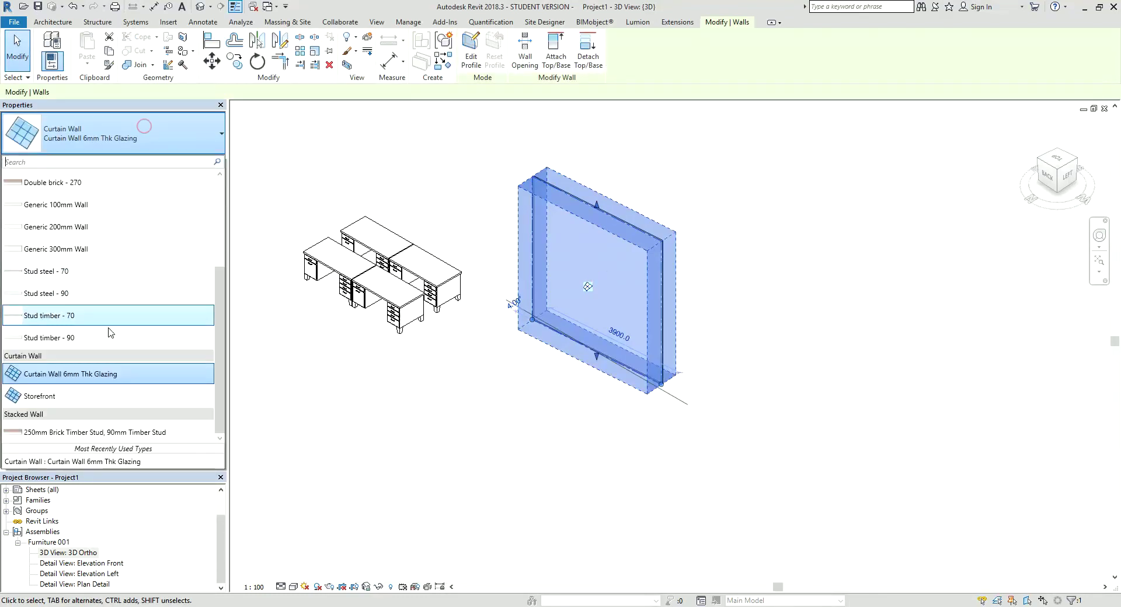
click(56, 397)
click(802, 317)
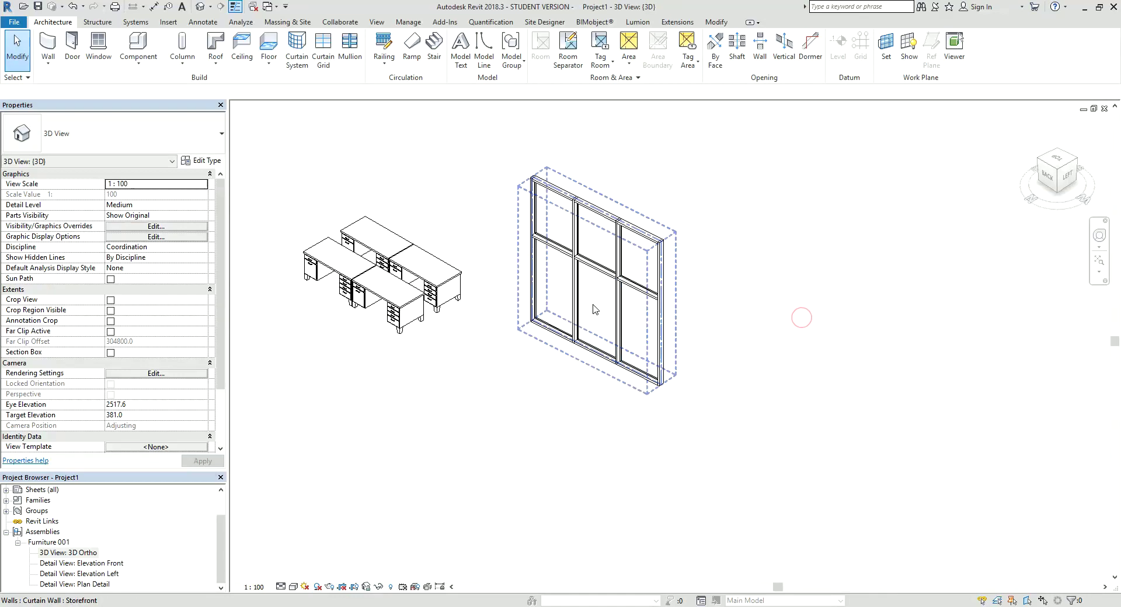
click(594, 309)
click(769, 295)
scroll(769, 295, up, 2)
scroll(766, 295, up, 2)
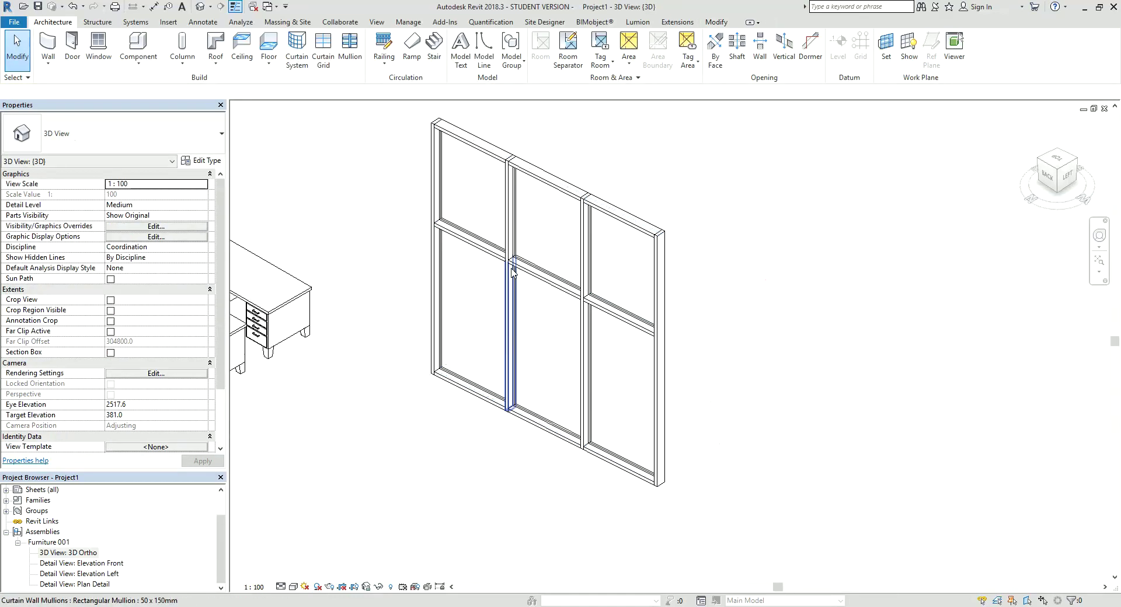
- Edit the storefront wall's profile, dragging the top line's right end down to slope it
click(563, 263)
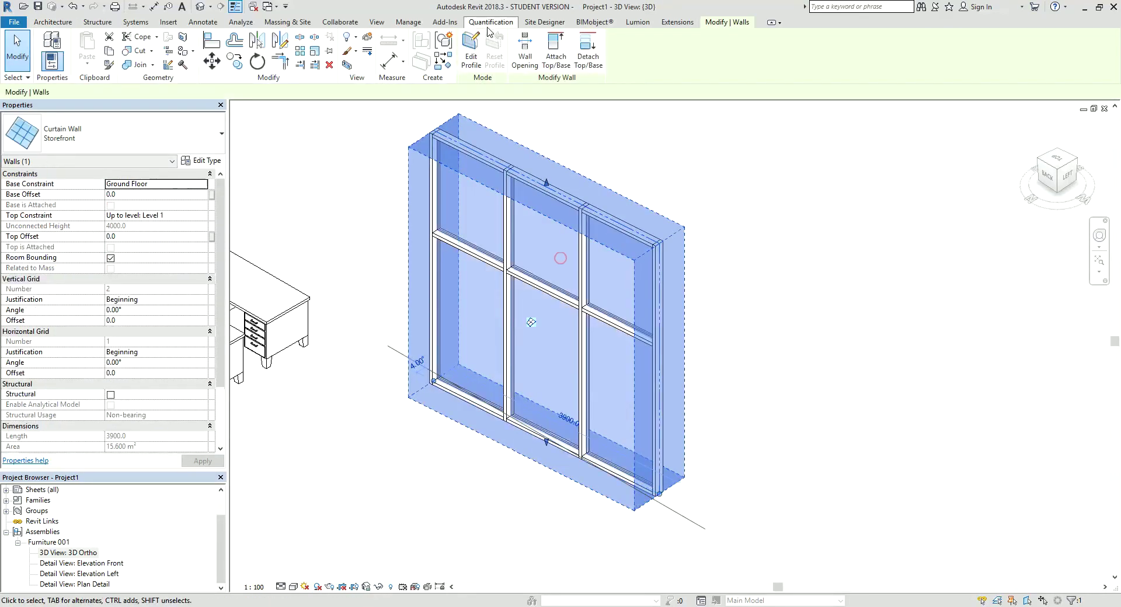
double_click(555, 252)
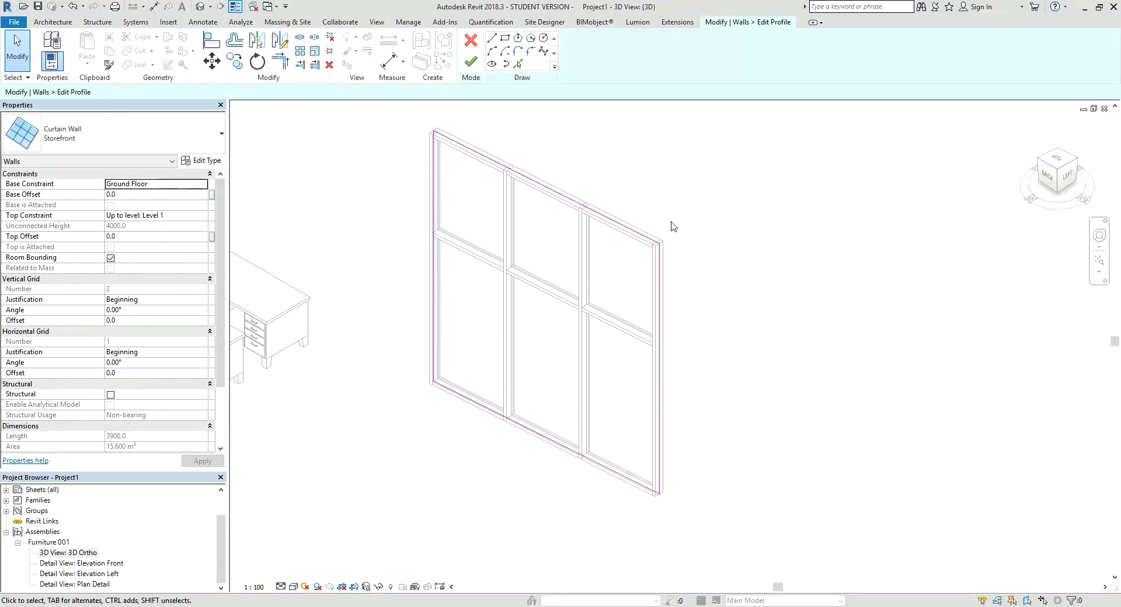
drag(660, 243, 659, 338)
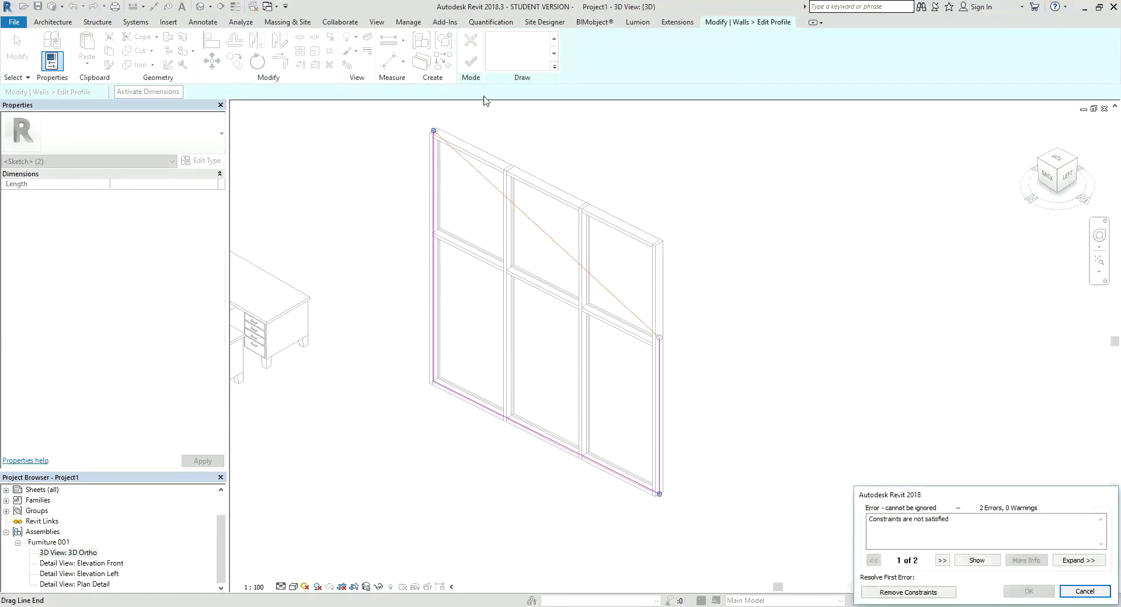
click(930, 592)
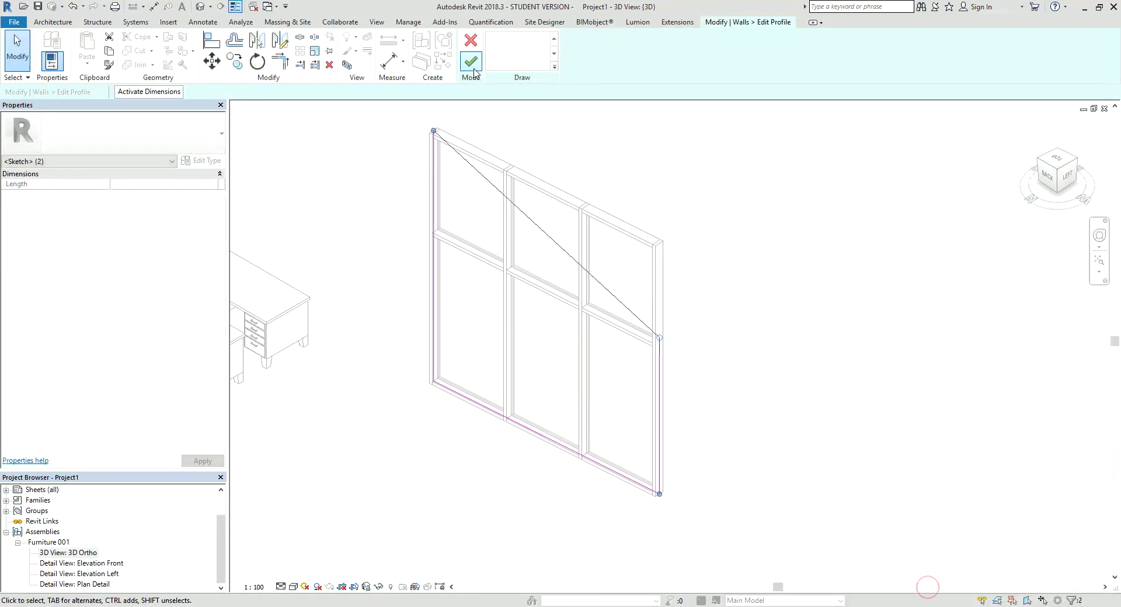
click(470, 61)
click(805, 170)
- Window-select the whole sloped curtain wall with its panels and mullions
scroll(626, 244, down, 2)
scroll(672, 251, up, 2)
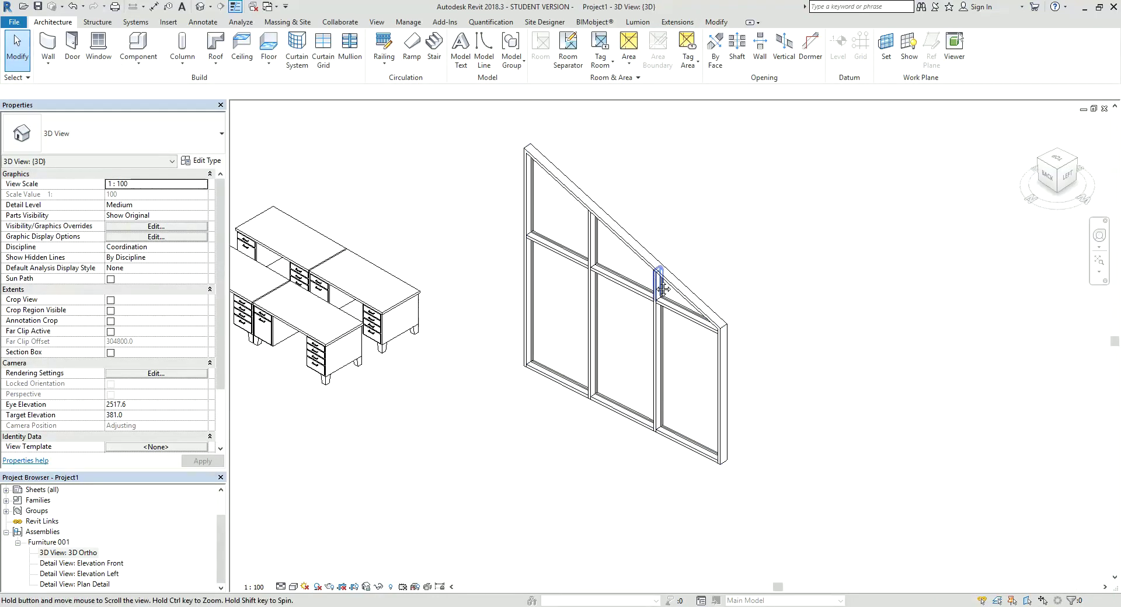
click(827, 224)
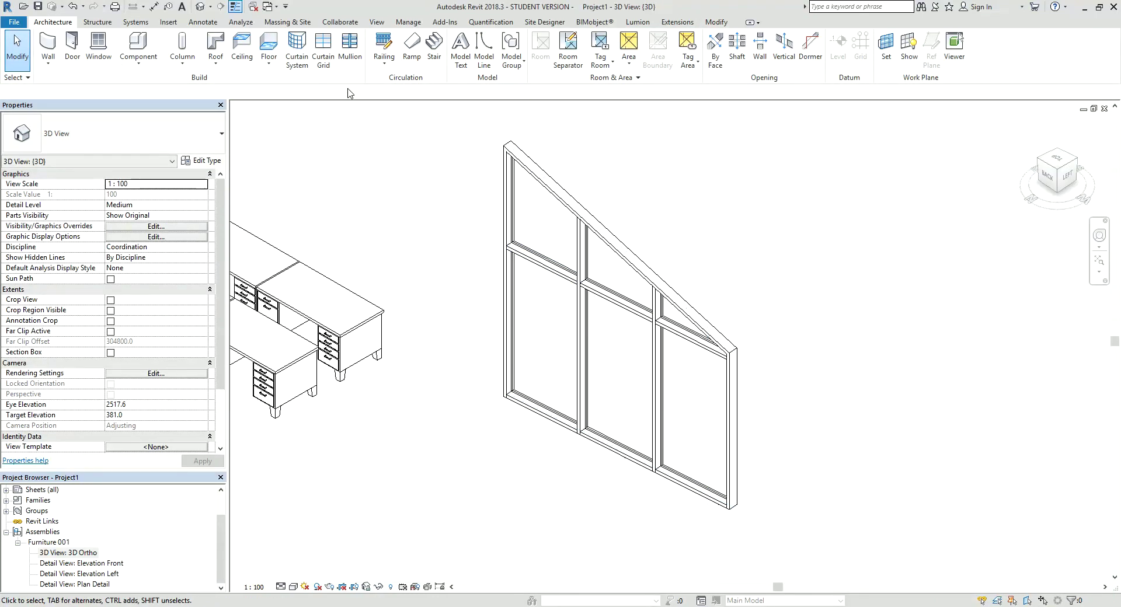
drag(444, 117, 806, 422)
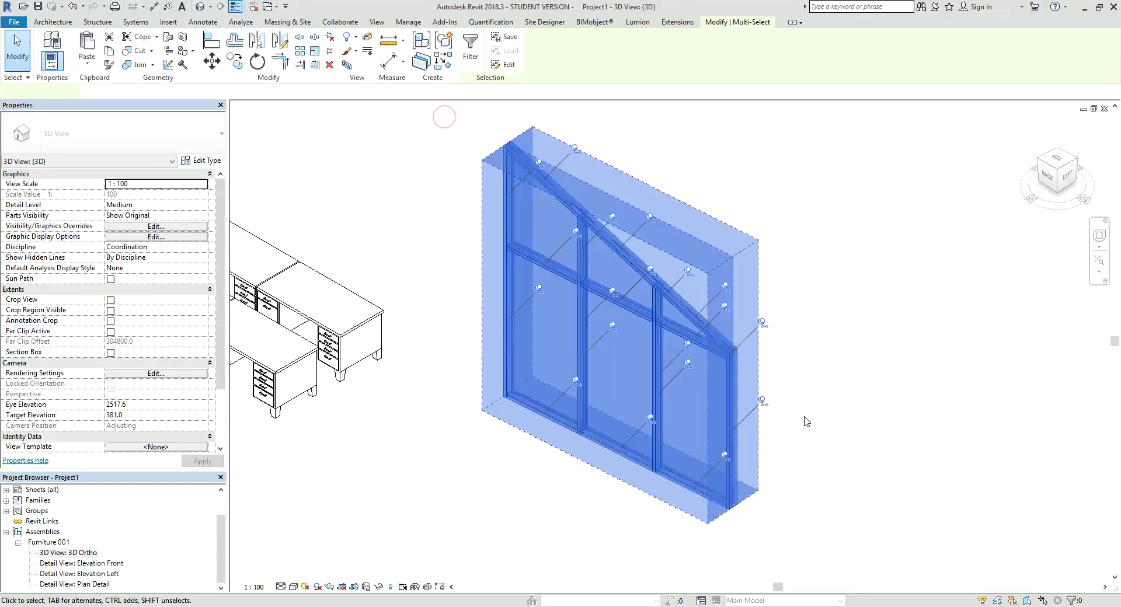
- Create the Curtain Panels 001 assembly from the selected wall, accepting the warning, and collapse Furniture 001
click(421, 39)
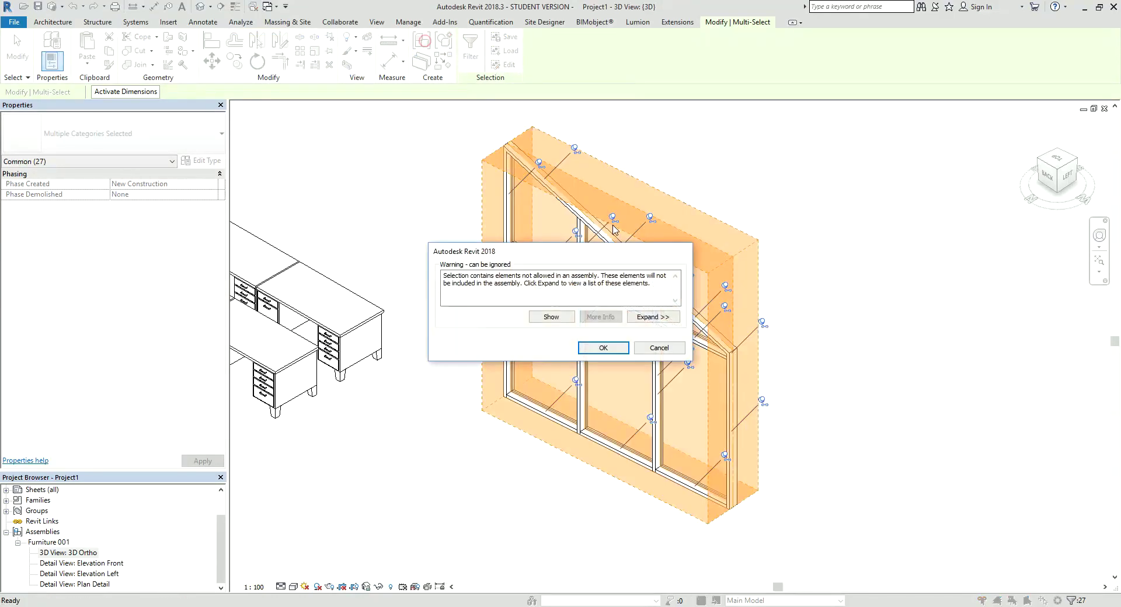
click(595, 348)
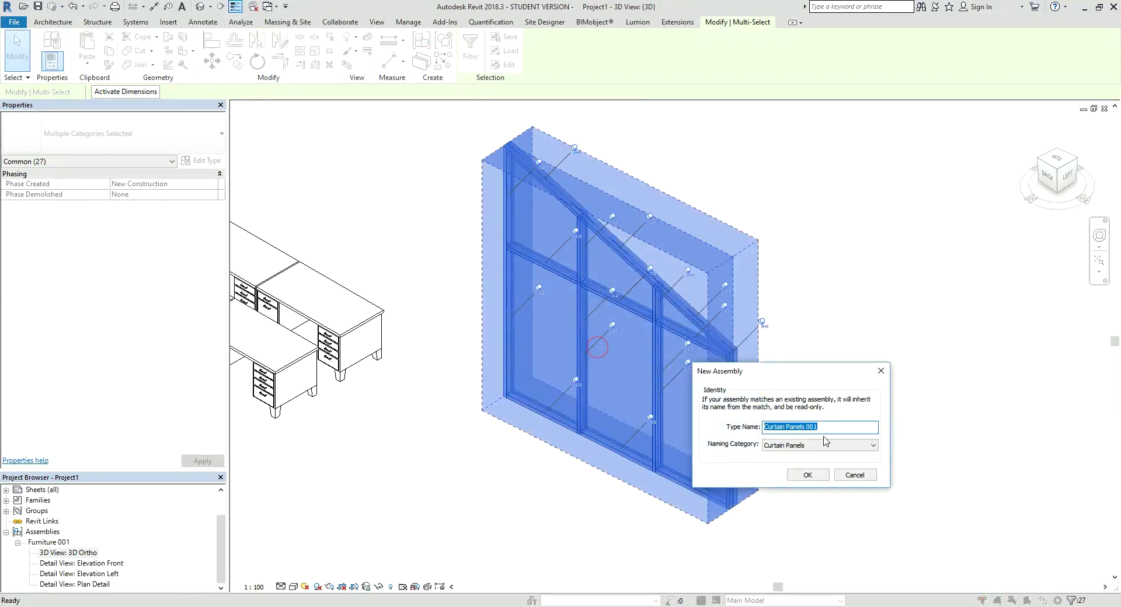
click(808, 475)
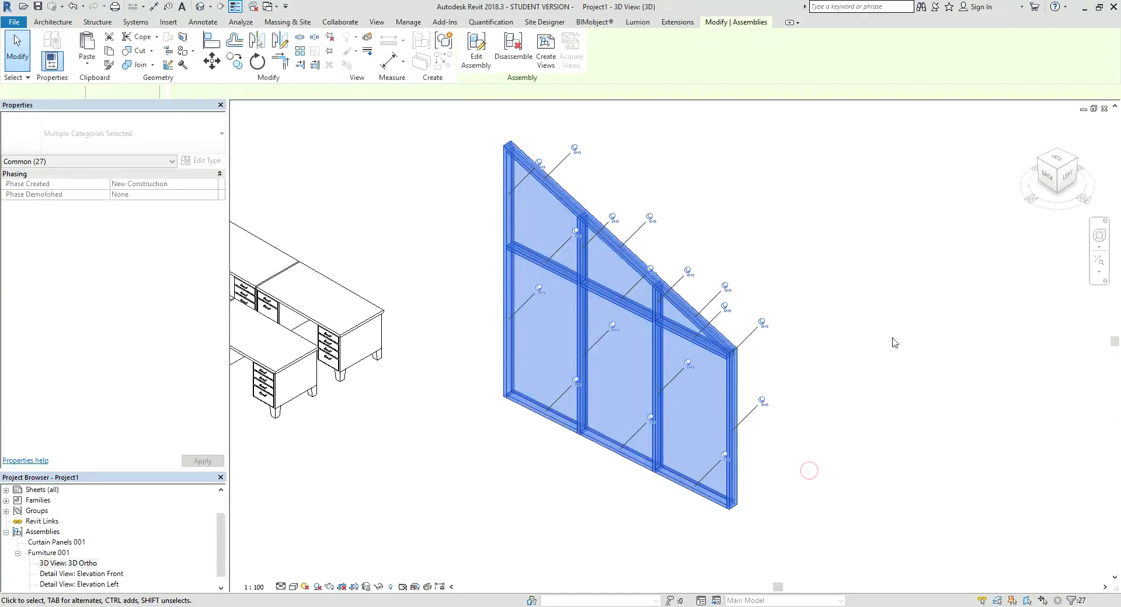
click(893, 339)
click(667, 308)
middle_drag(777, 384, 788, 350)
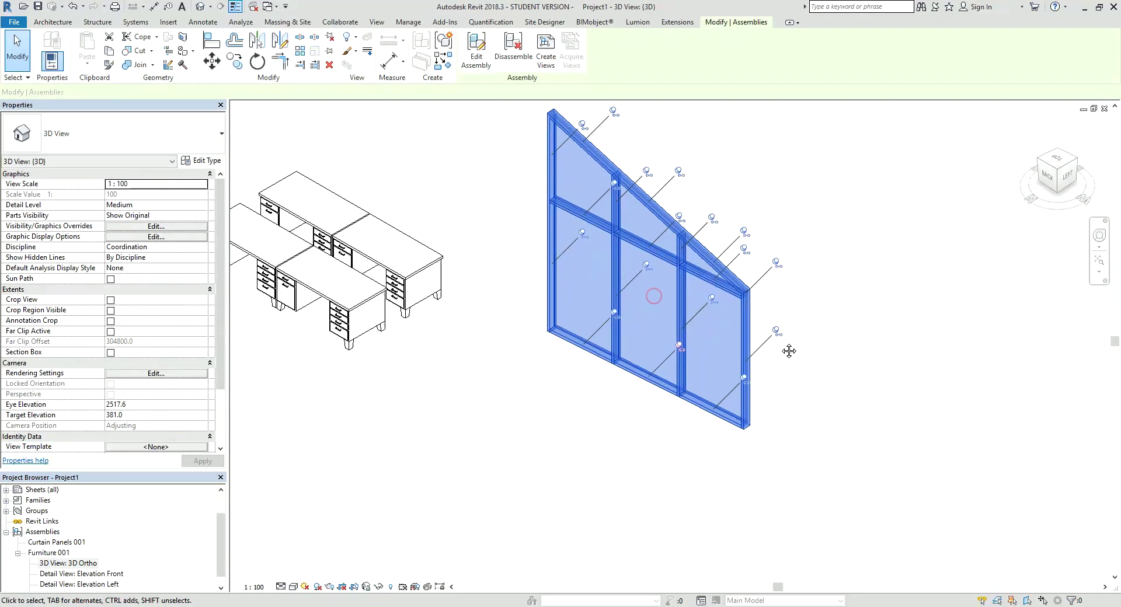
click(830, 332)
scroll(82, 554, down, 1)
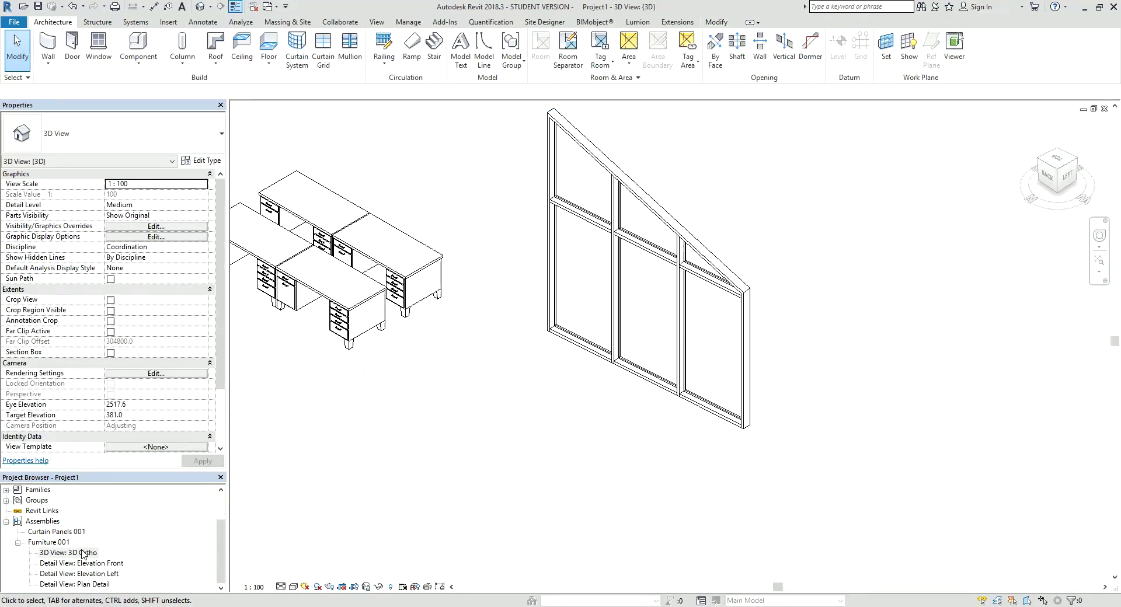
click(18, 543)
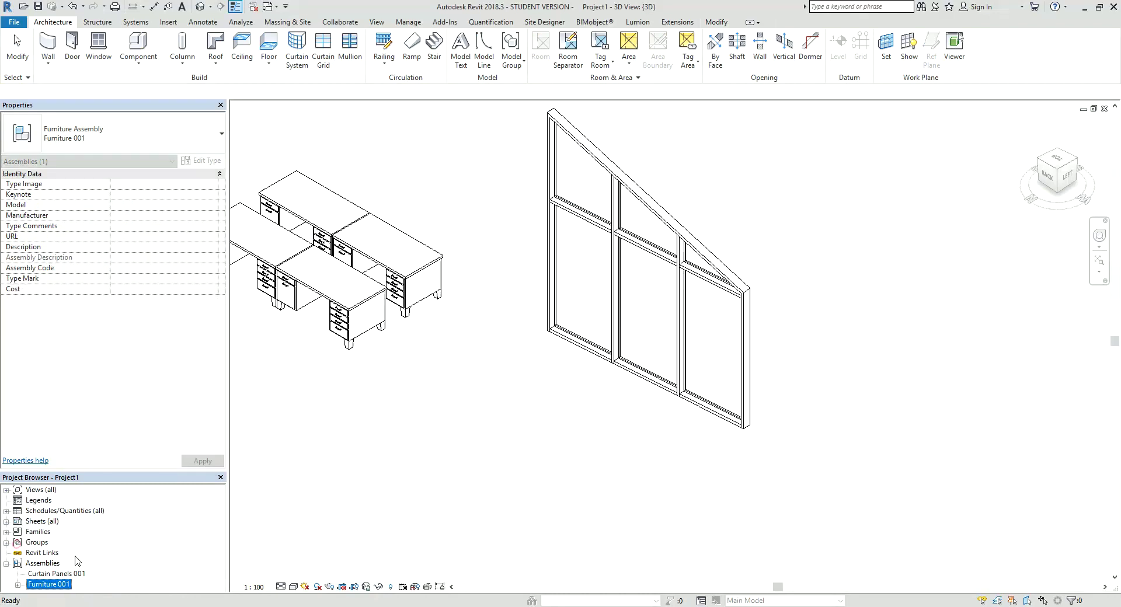
- Generate 1:20 3D Ortho, Plan, Elevation Left and Elevation Front views for Curtain Panels 001
right_click(53, 575)
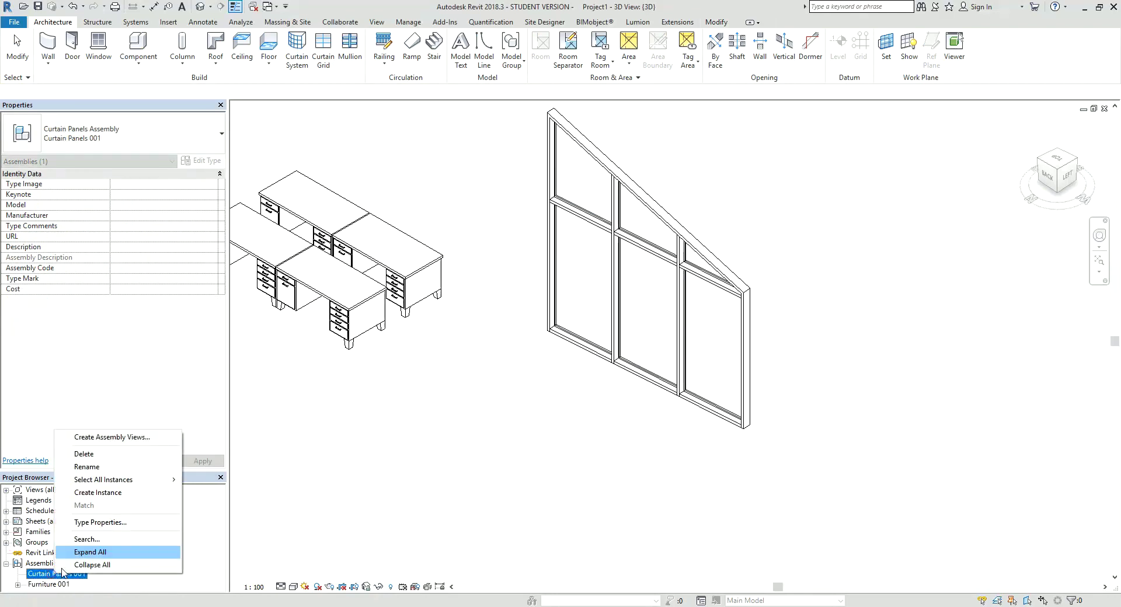
click(120, 440)
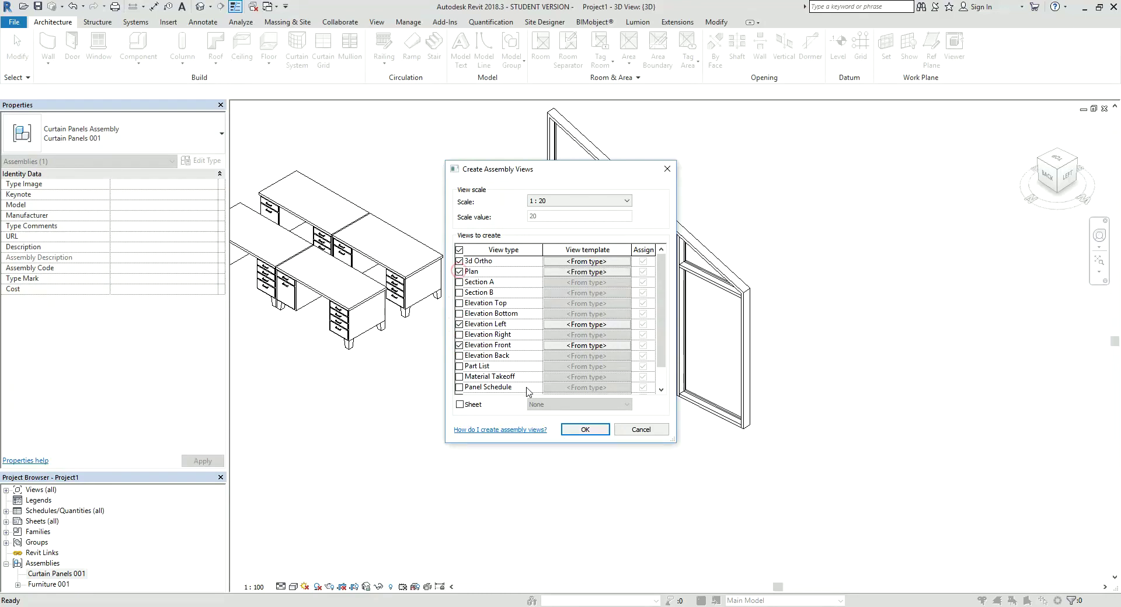
click(573, 429)
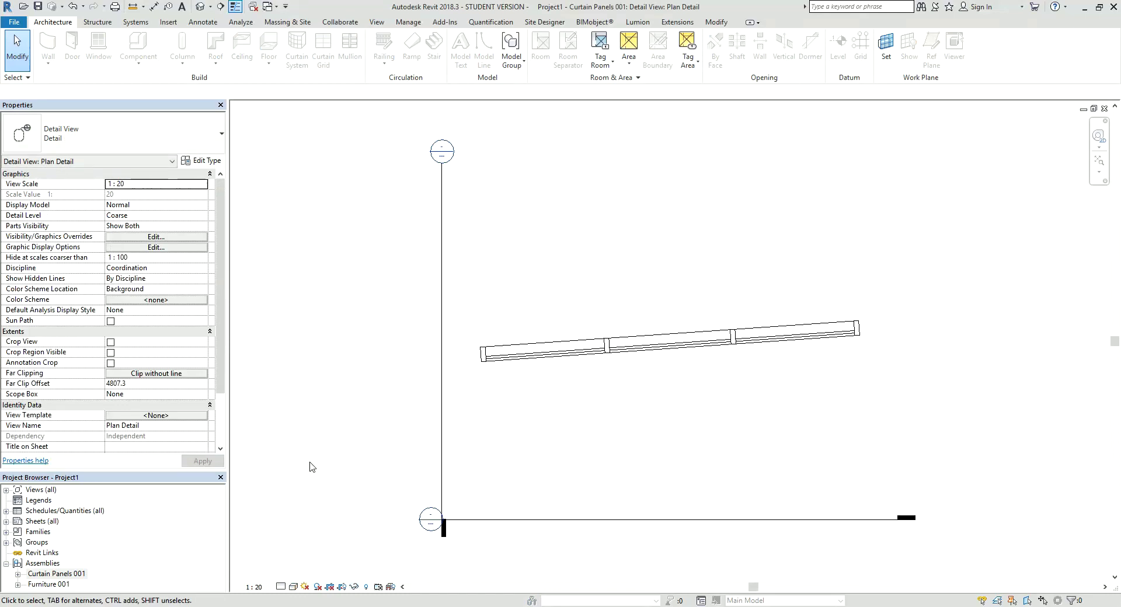
- Expand Curtain Panels 001 and review its Elevation Left and Elevation Front views
middle_drag(326, 461, 314, 400)
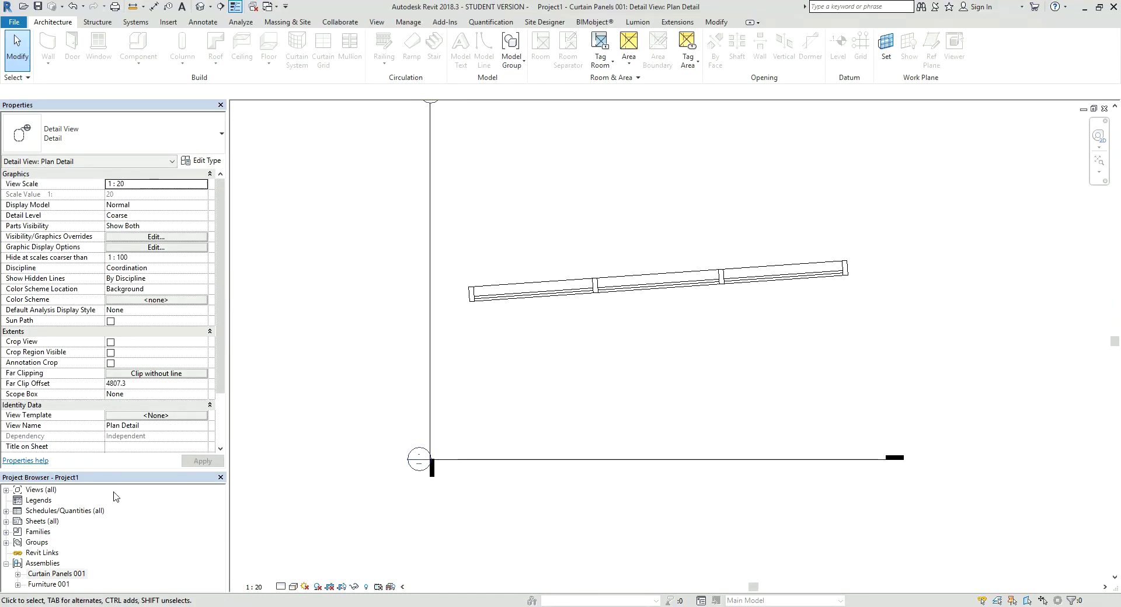
click(56, 574)
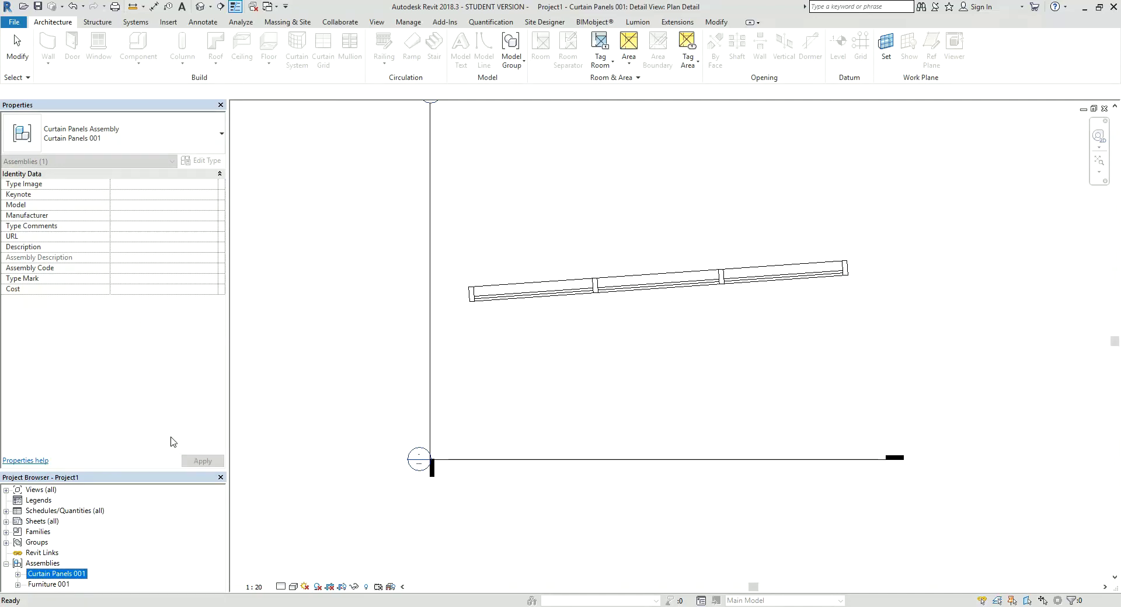
click(18, 575)
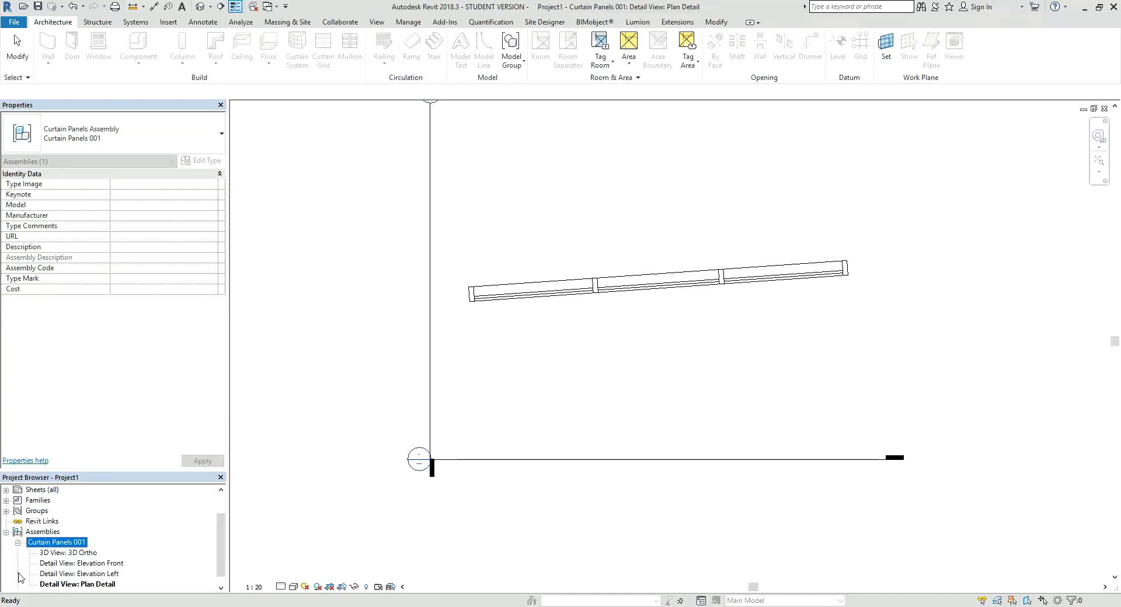
click(583, 366)
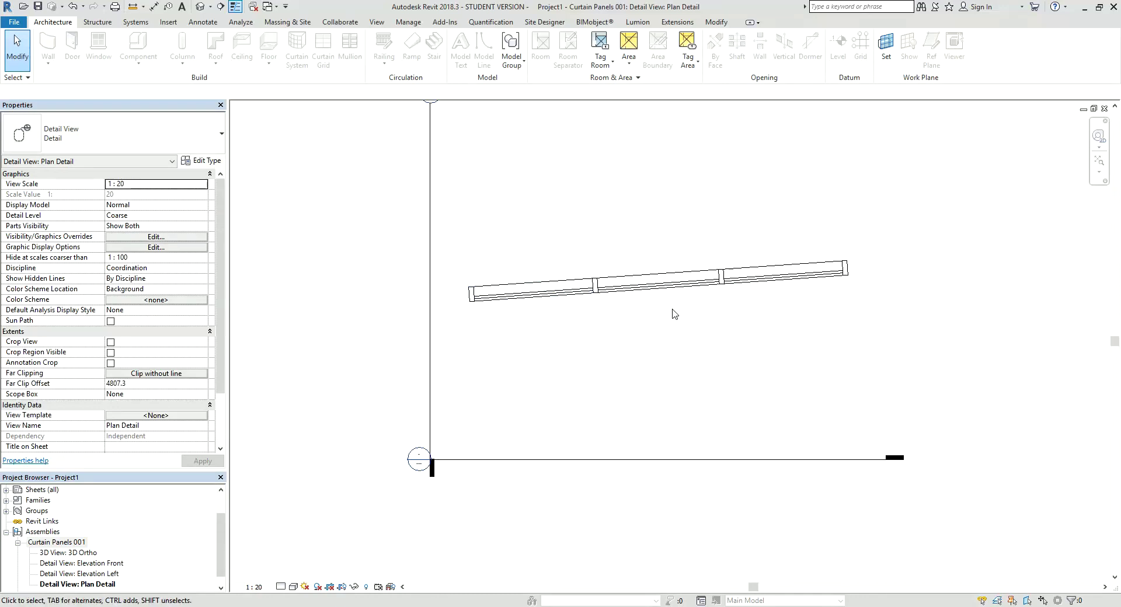
click(663, 284)
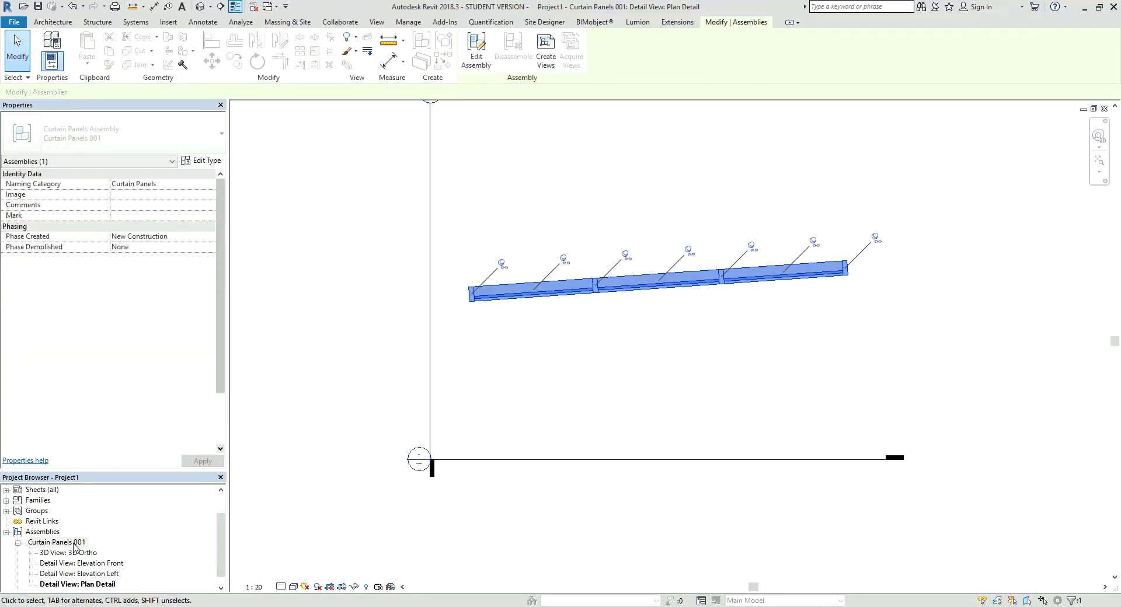
click(75, 576)
double_click(81, 564)
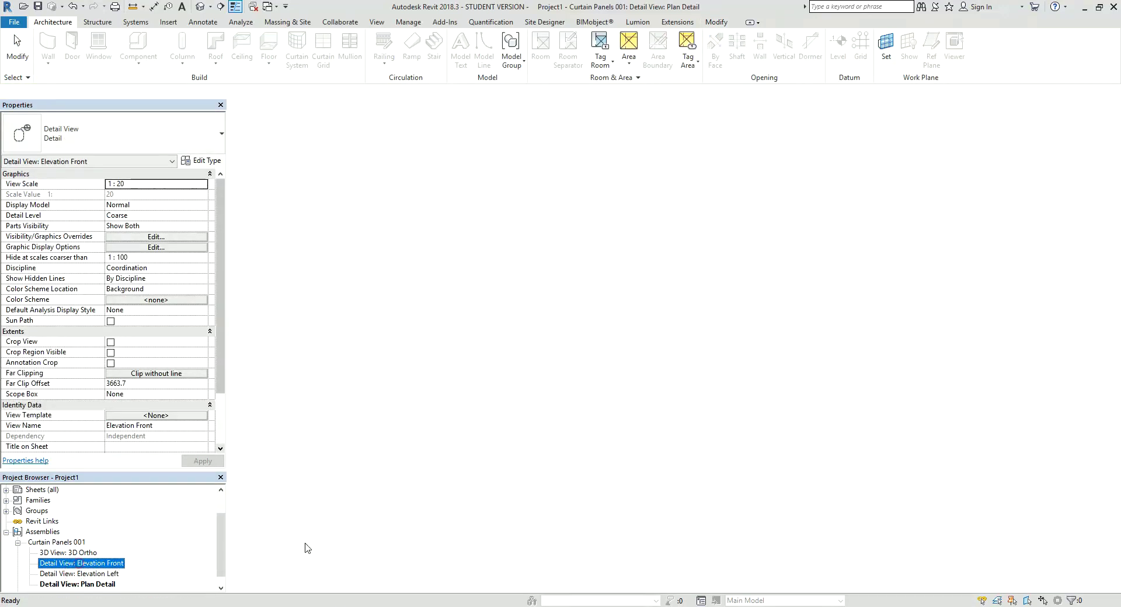
click(641, 343)
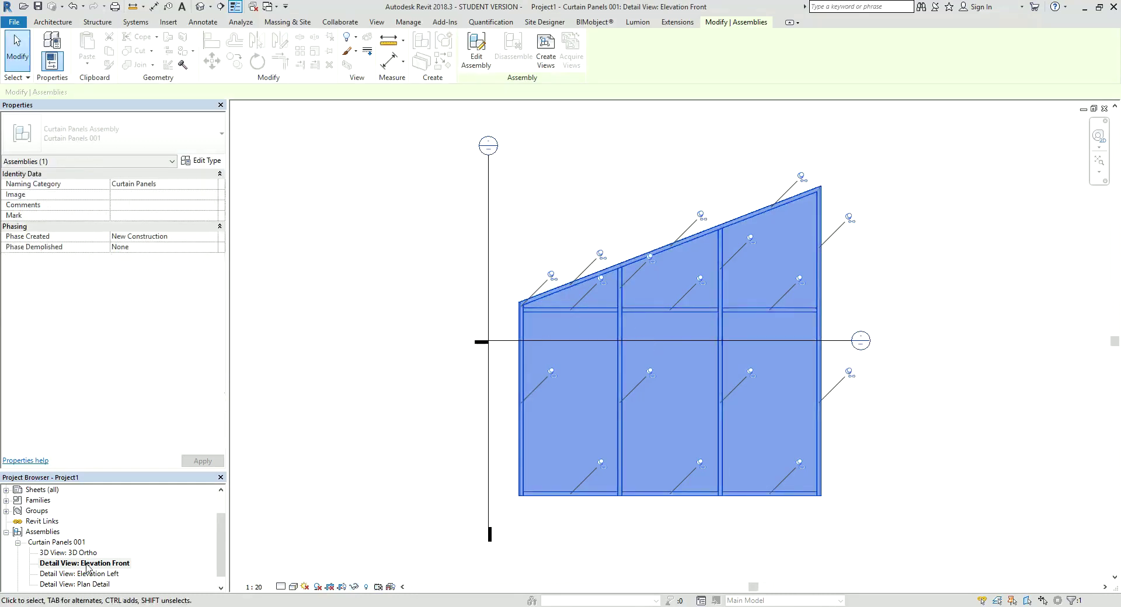
scroll(522, 327, up, 5)
click(643, 117)
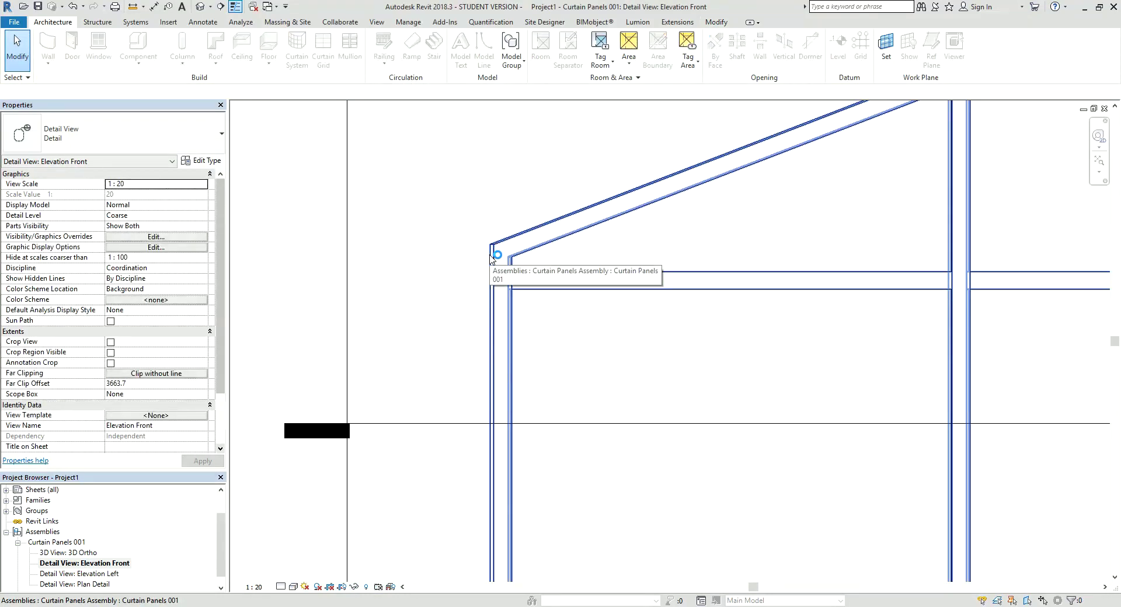
- Reopen the Plan Detail view and start editing the Curtain Panels 001 assembly
double_click(93, 584)
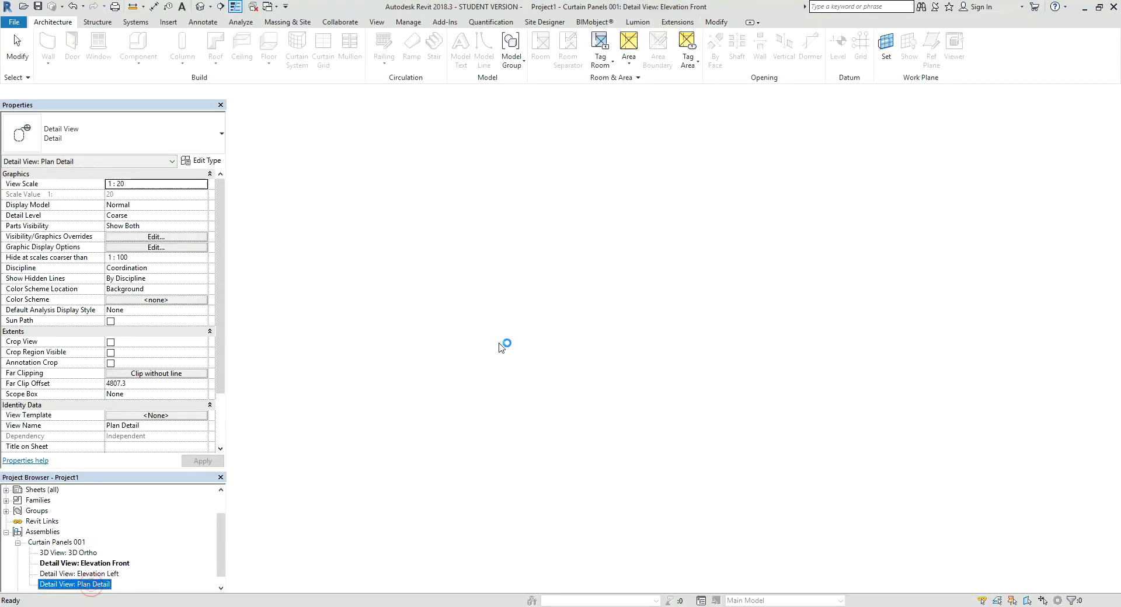
click(649, 261)
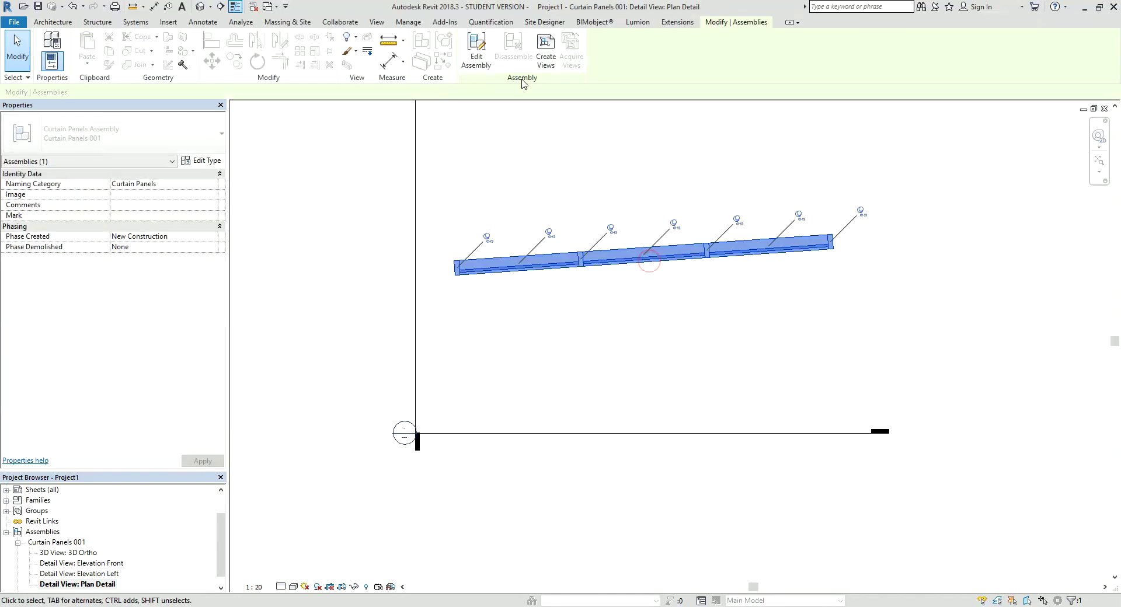
click(477, 49)
- Move the assembly origin with MV so it sits on the mullion line
scroll(667, 283, up, 3)
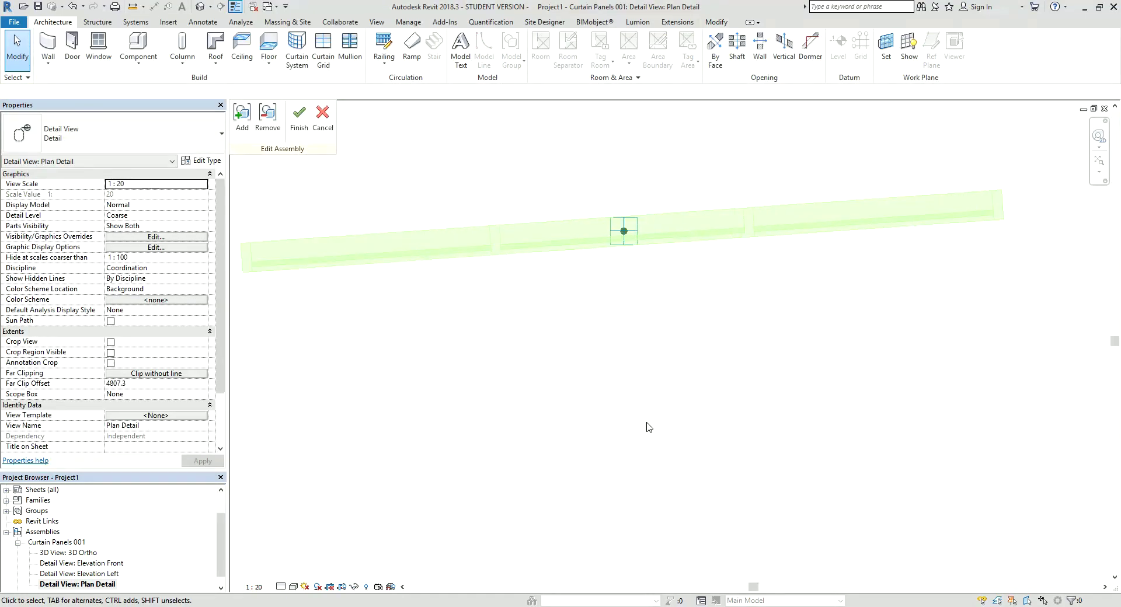
scroll(588, 260, up, 2)
scroll(586, 240, up, 1)
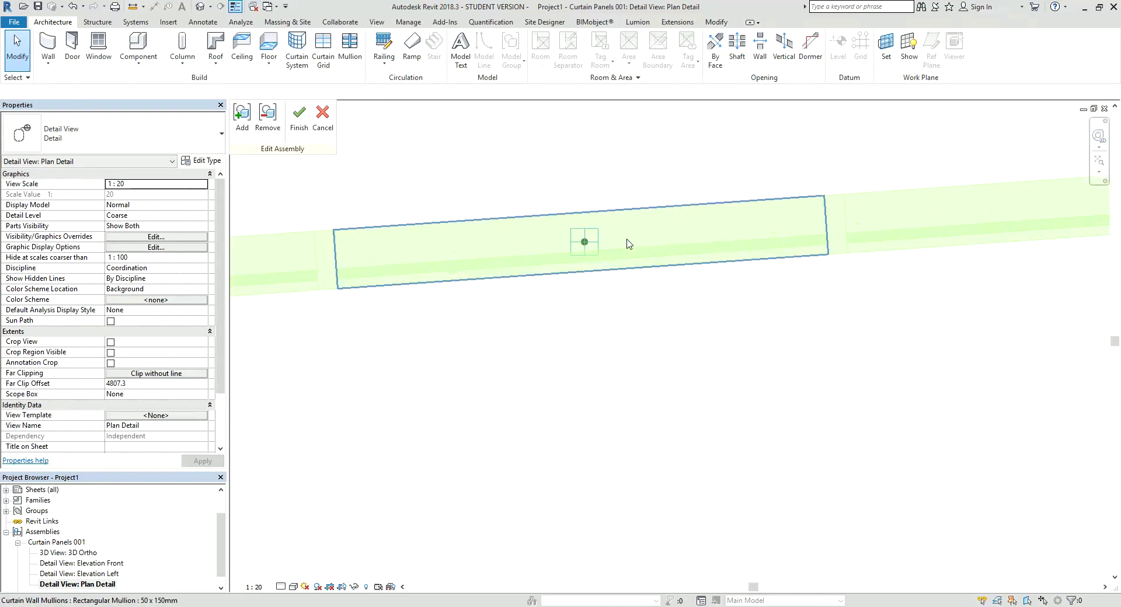
click(602, 240)
scroll(646, 250, down, 1)
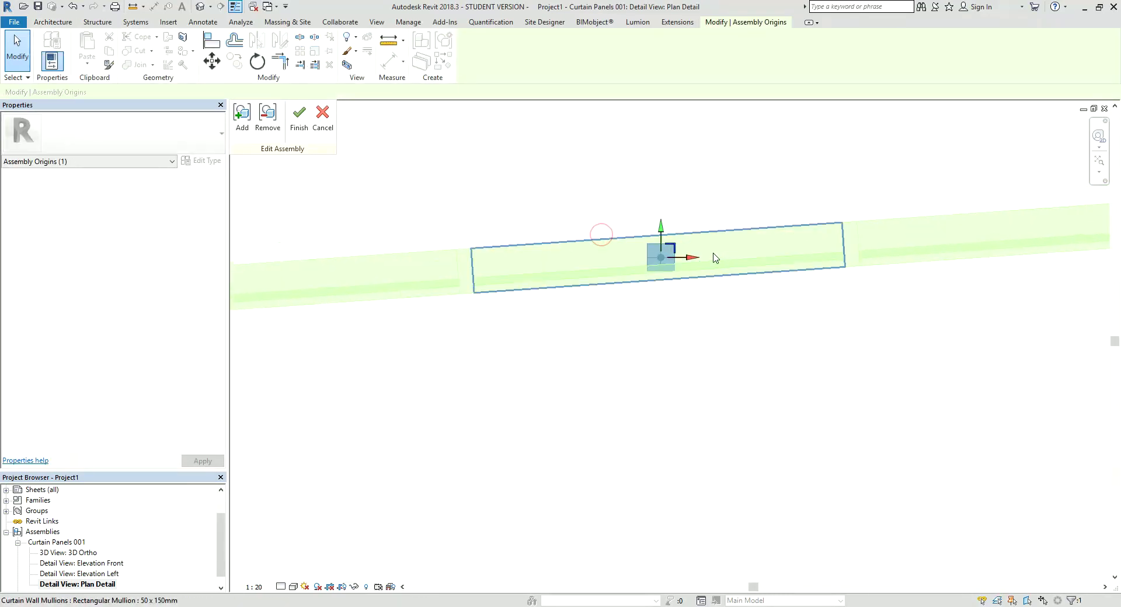
key(m)
key(v)
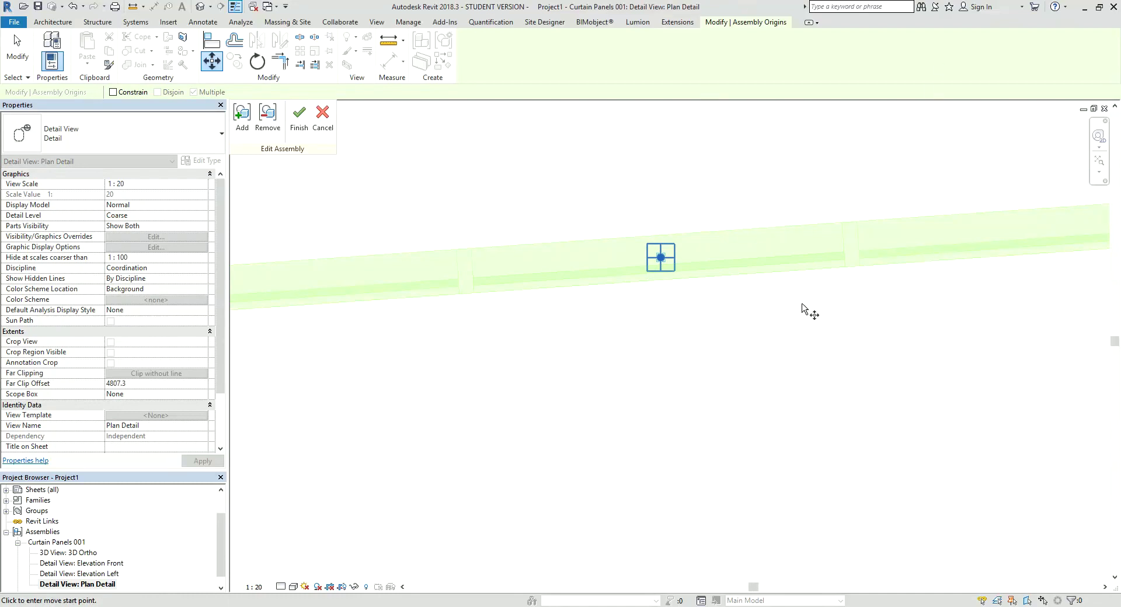
scroll(701, 257, up, 1)
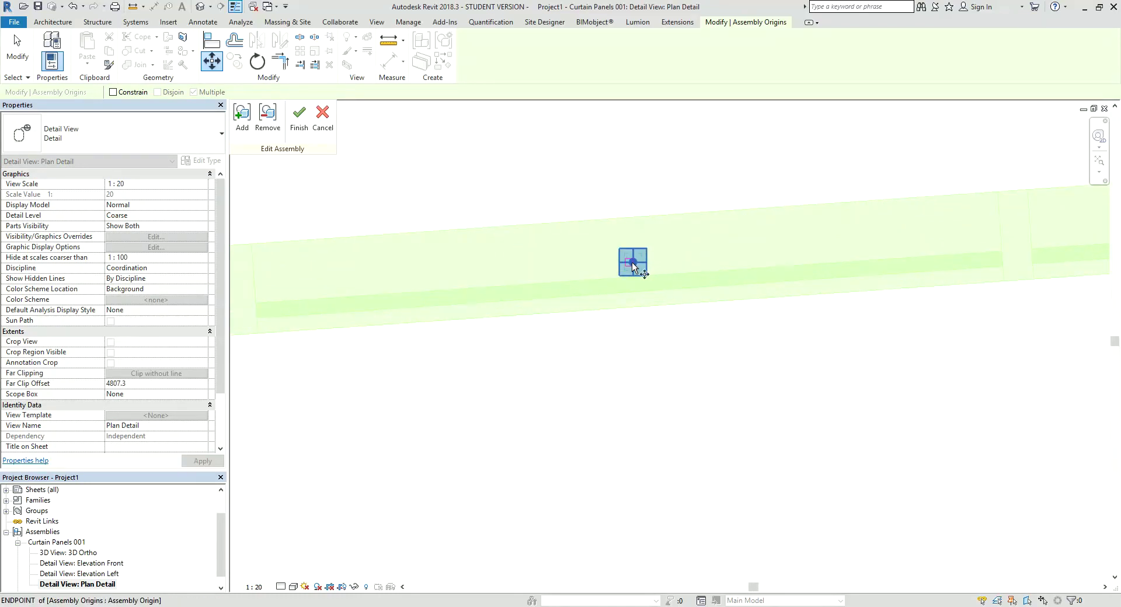
scroll(634, 264, up, 1)
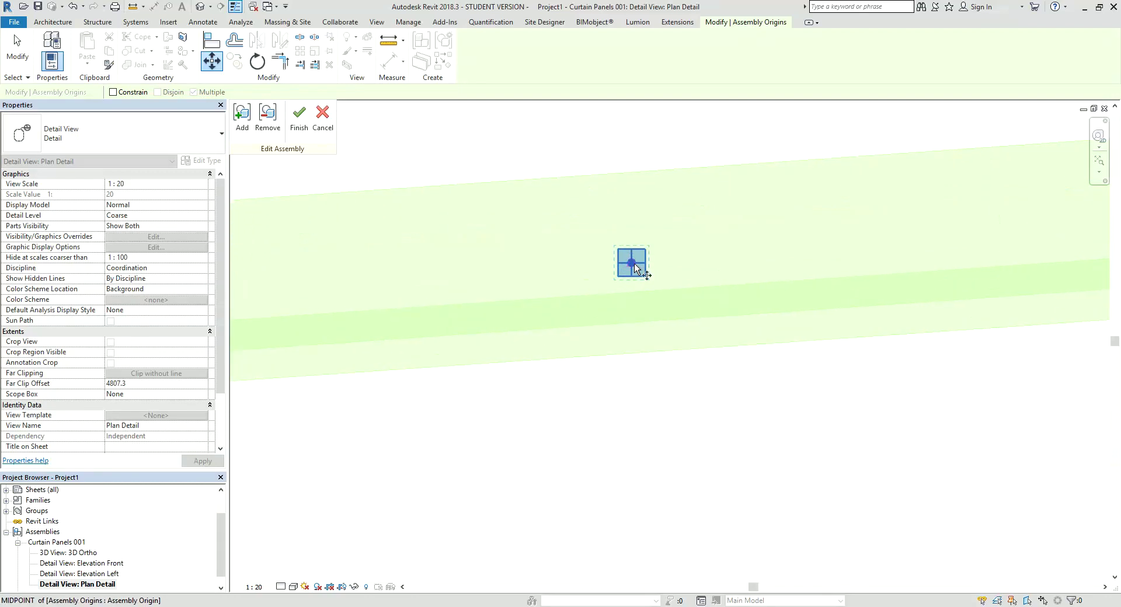
click(634, 264)
click(633, 171)
middle_drag(650, 216, 650, 272)
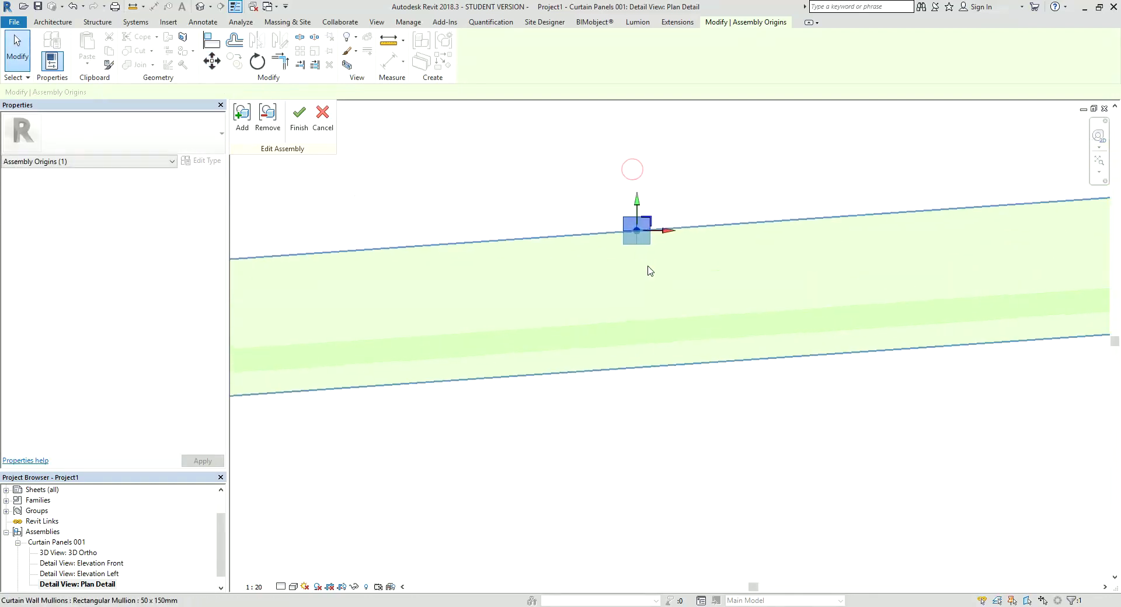
- Rotate the assembly origin with RO so its axes align with the mullion line
key(r)
key(o)
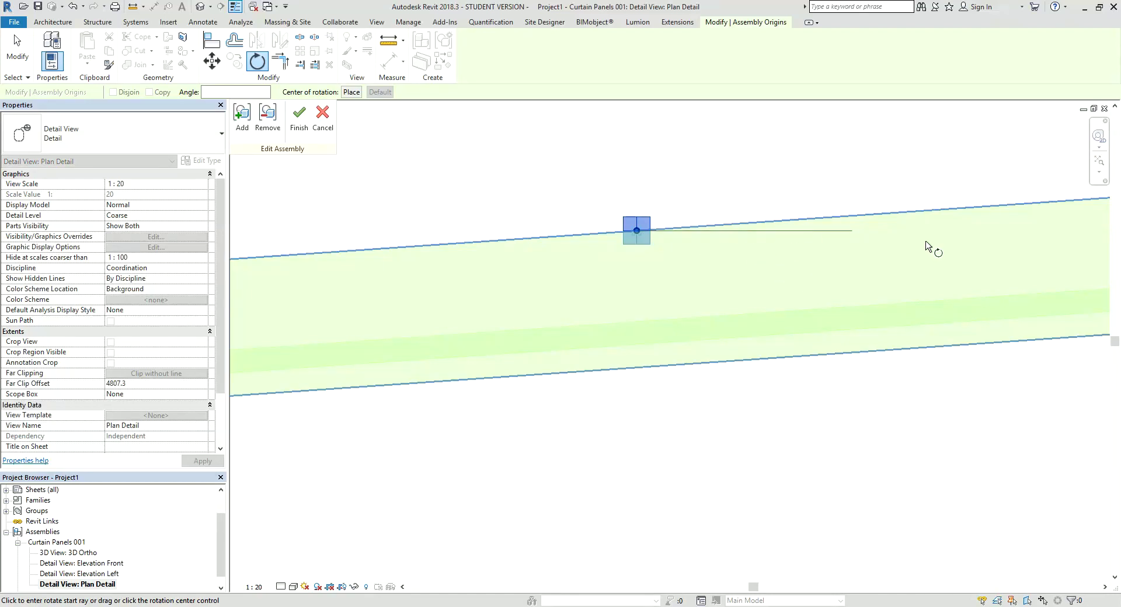
click(935, 248)
click(931, 217)
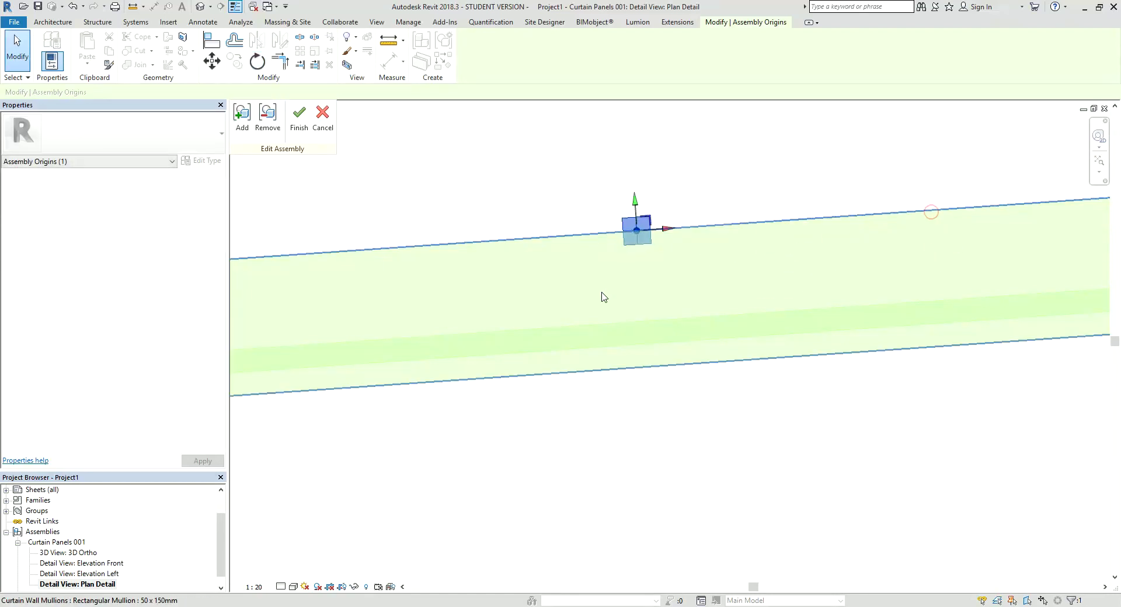
key(Escape)
- Finish assembly editing and delete Curtain Panels 001's four old assembly views
click(298, 120)
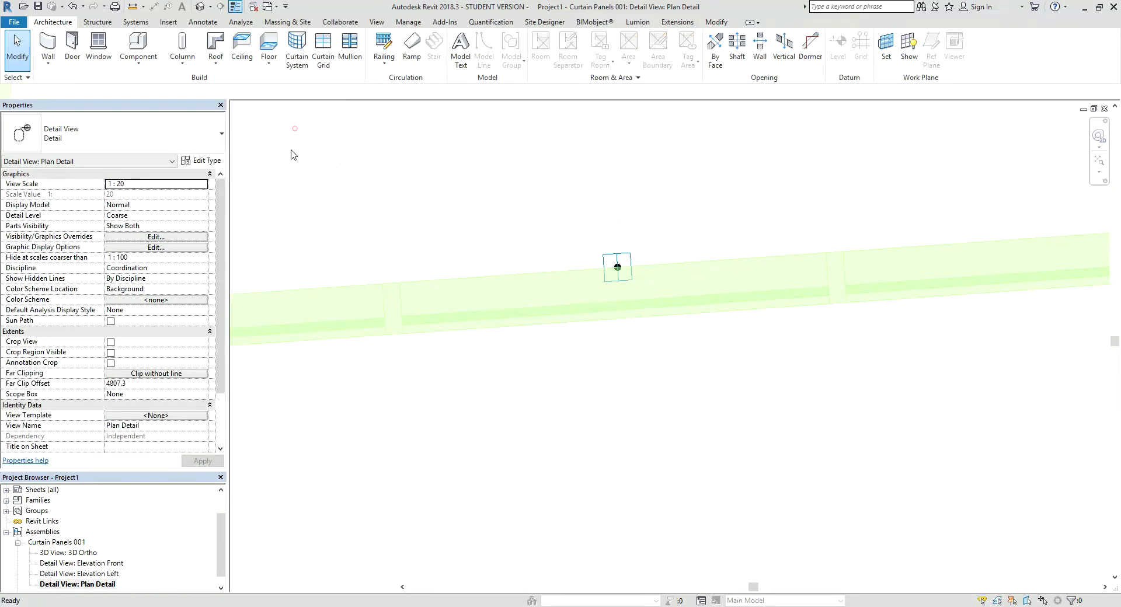
click(75, 543)
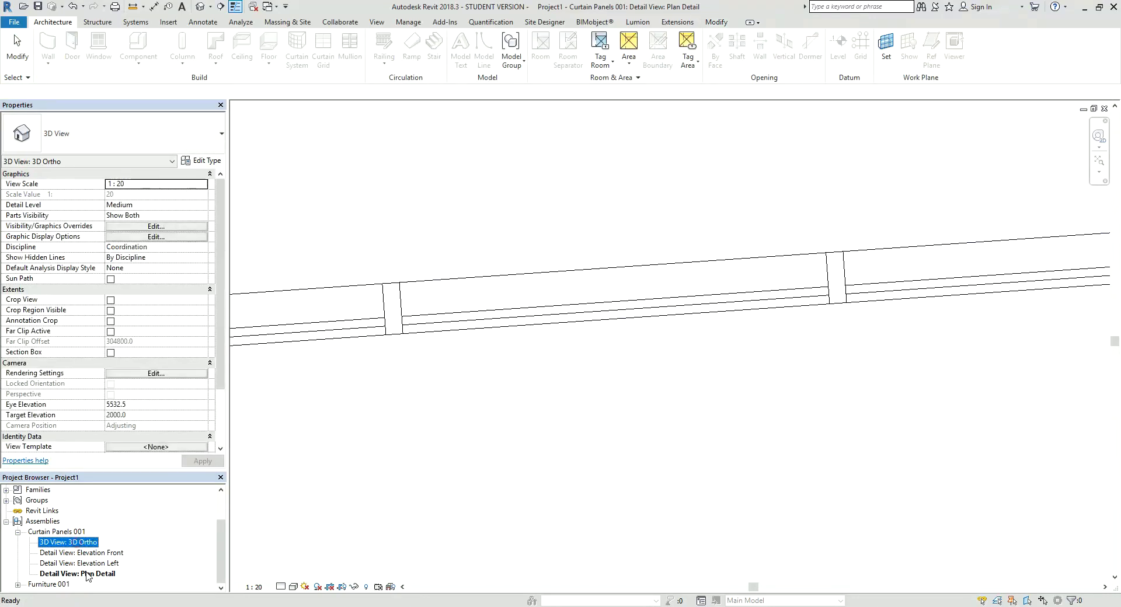
shift+click(88, 573)
right_click(85, 560)
click(138, 532)
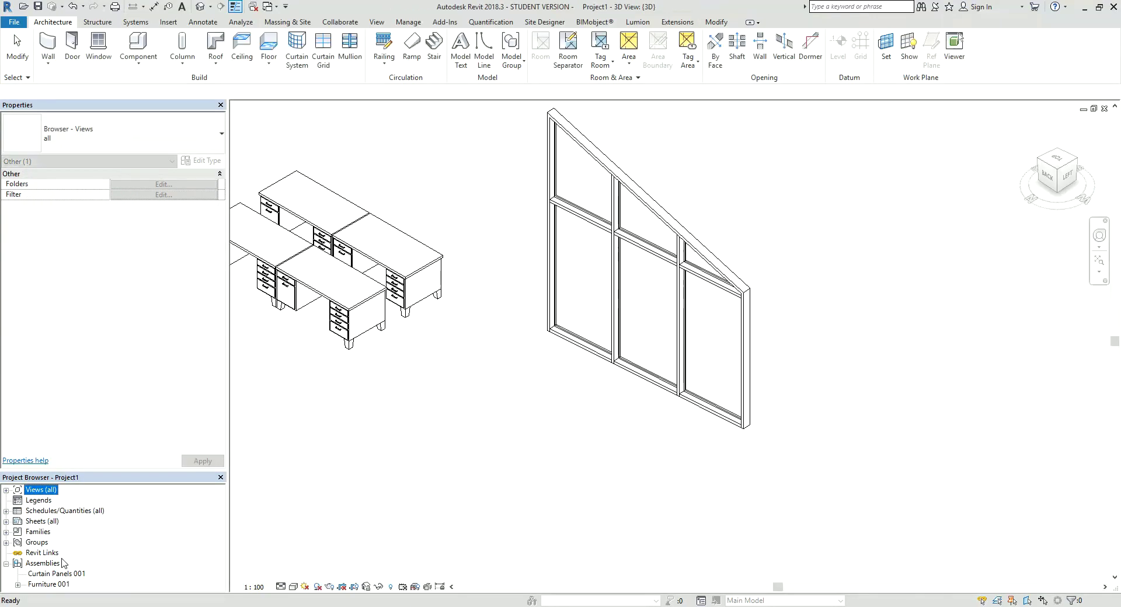
- Create new 1:20 3D Ortho, Plan, Elevation Left and Front views for the assembly
right_click(58, 574)
click(139, 436)
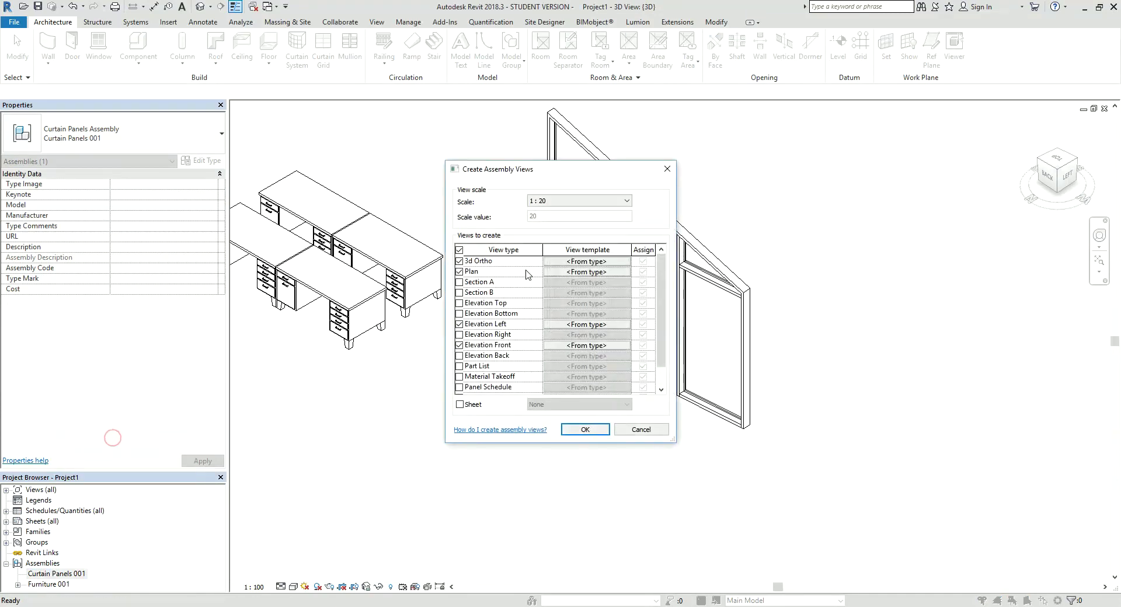
click(590, 430)
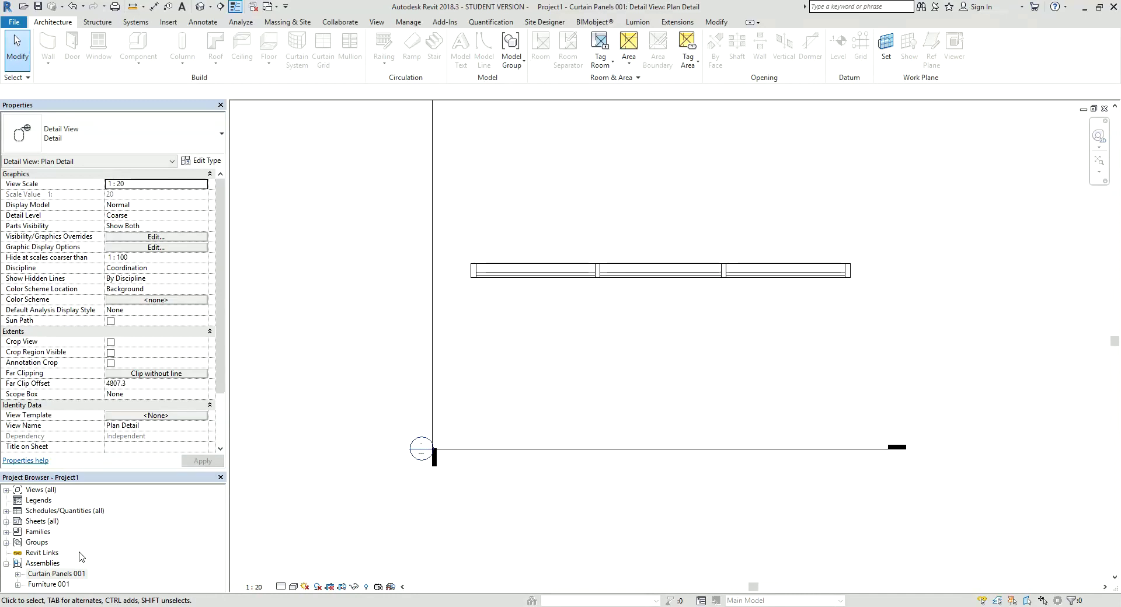
- Expand Curtain Panels 001 and review its new Elevation Front and Elevation Left views
click(18, 574)
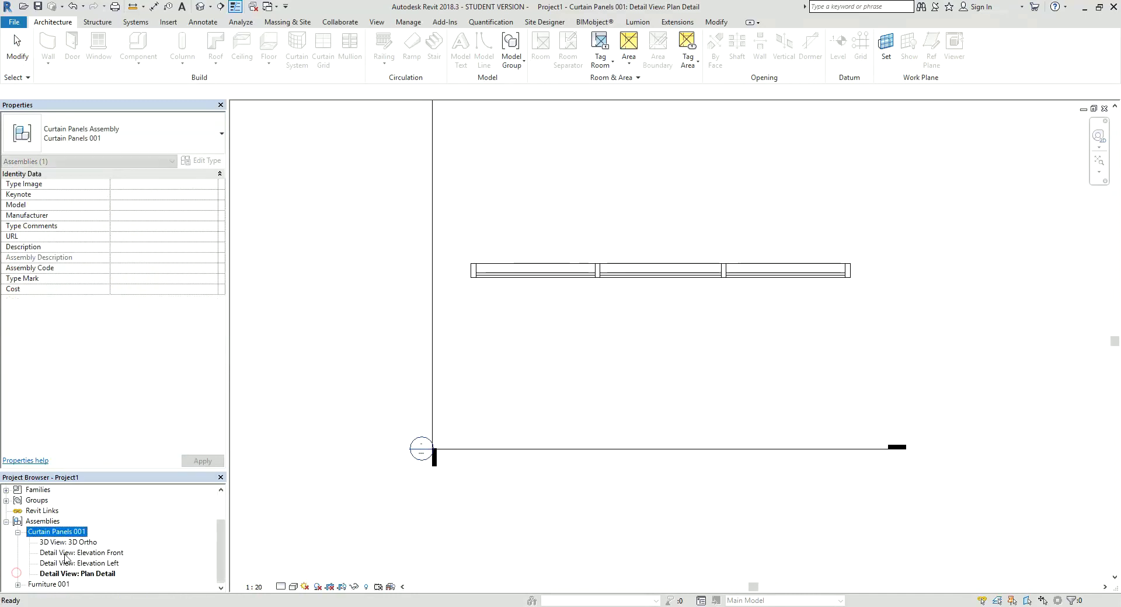
double_click(108, 554)
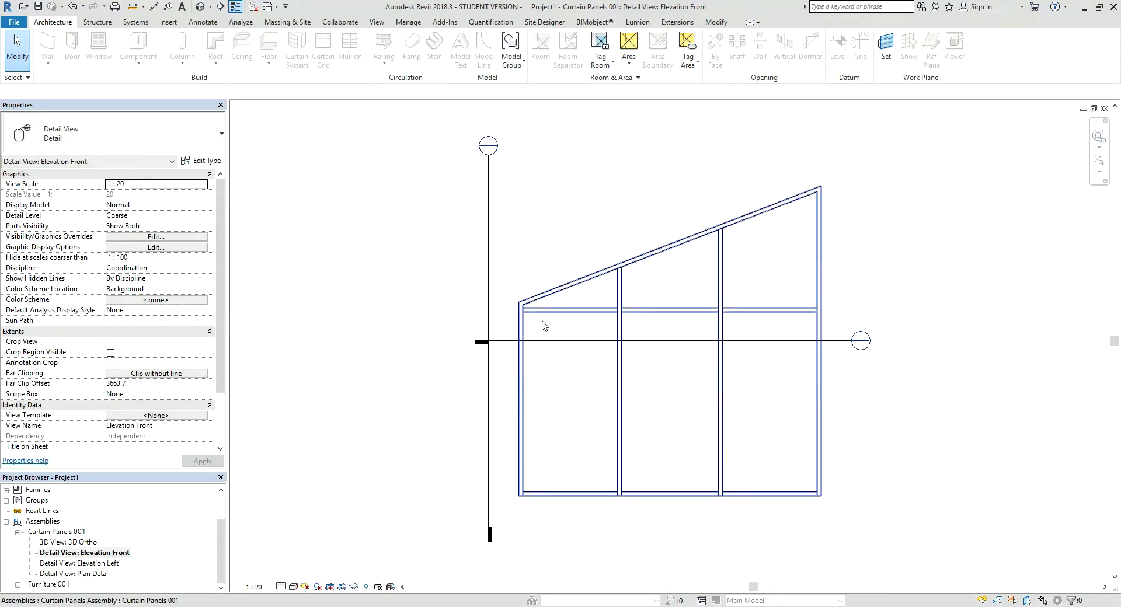
scroll(542, 325, up, 3)
scroll(517, 310, down, 3)
scroll(607, 315, down, 2)
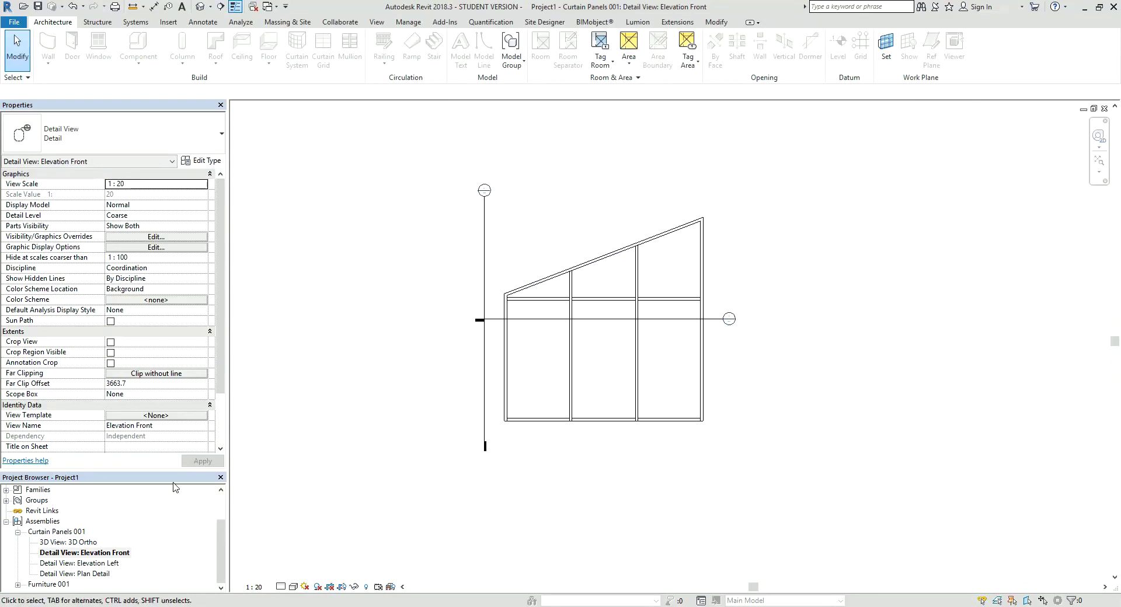
double_click(111, 564)
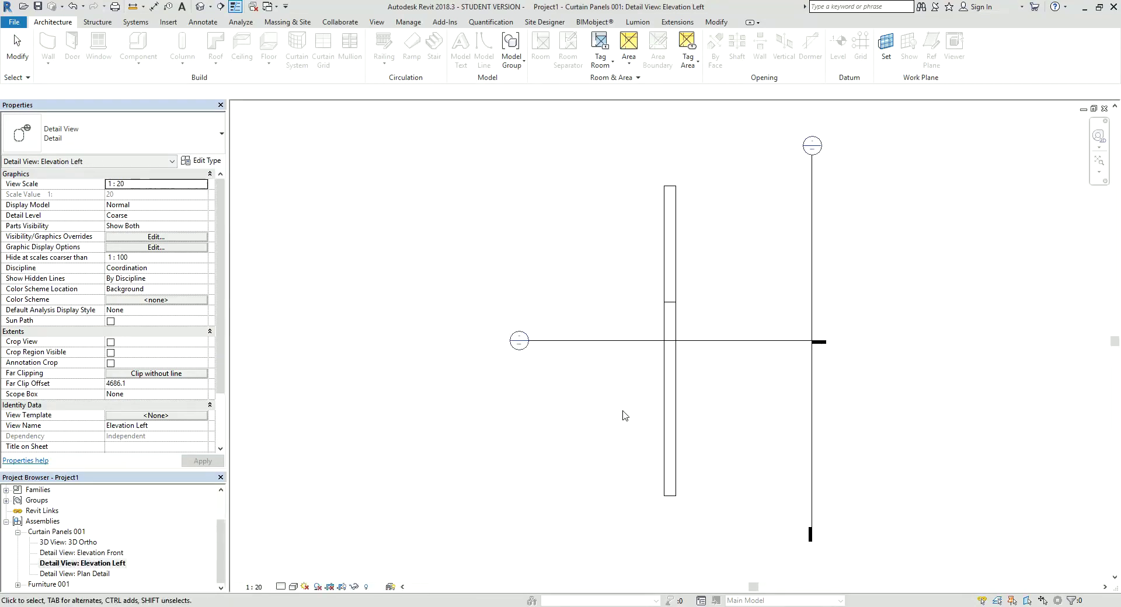
- Check the 3D Ortho view, reopen Plan Detail, and expand Furniture 001's views
double_click(68, 544)
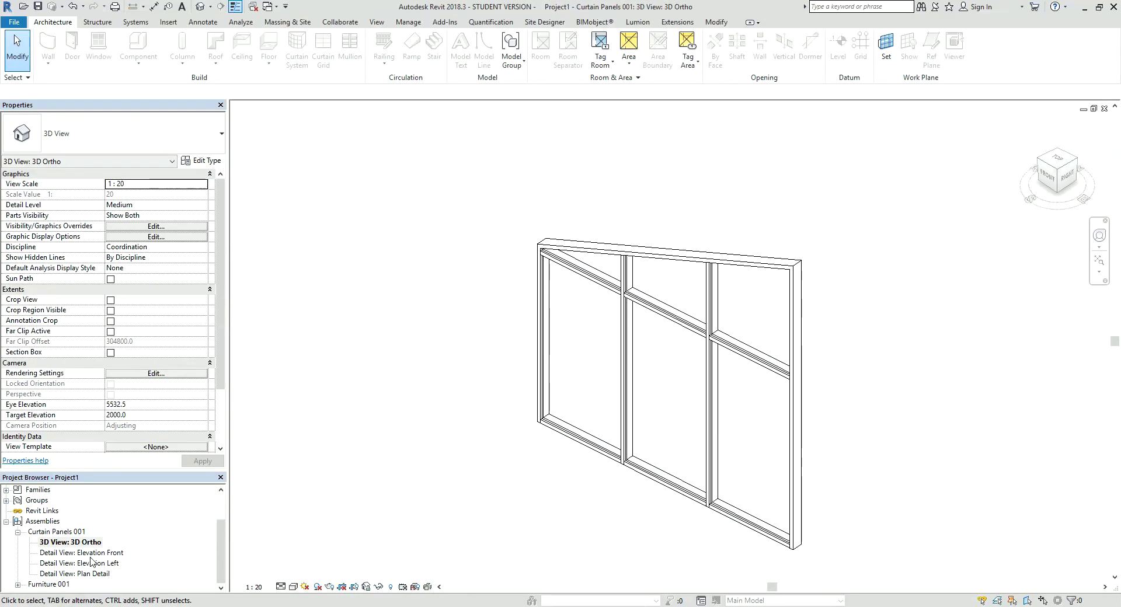
double_click(77, 574)
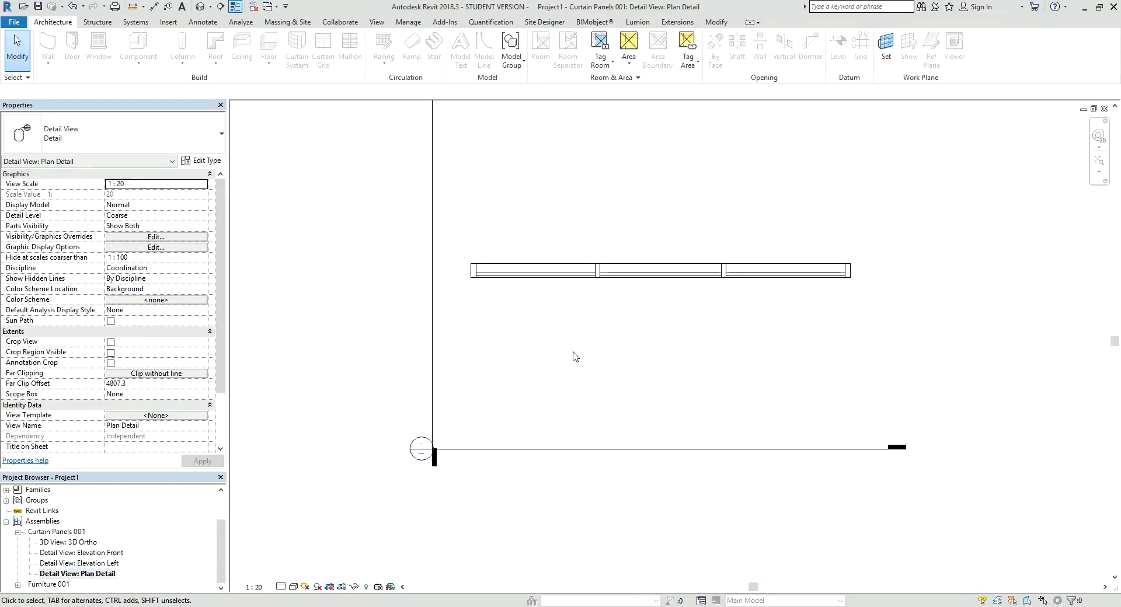
scroll(621, 344, down, 2)
scroll(529, 395, down, 1)
scroll(529, 395, down, 1)
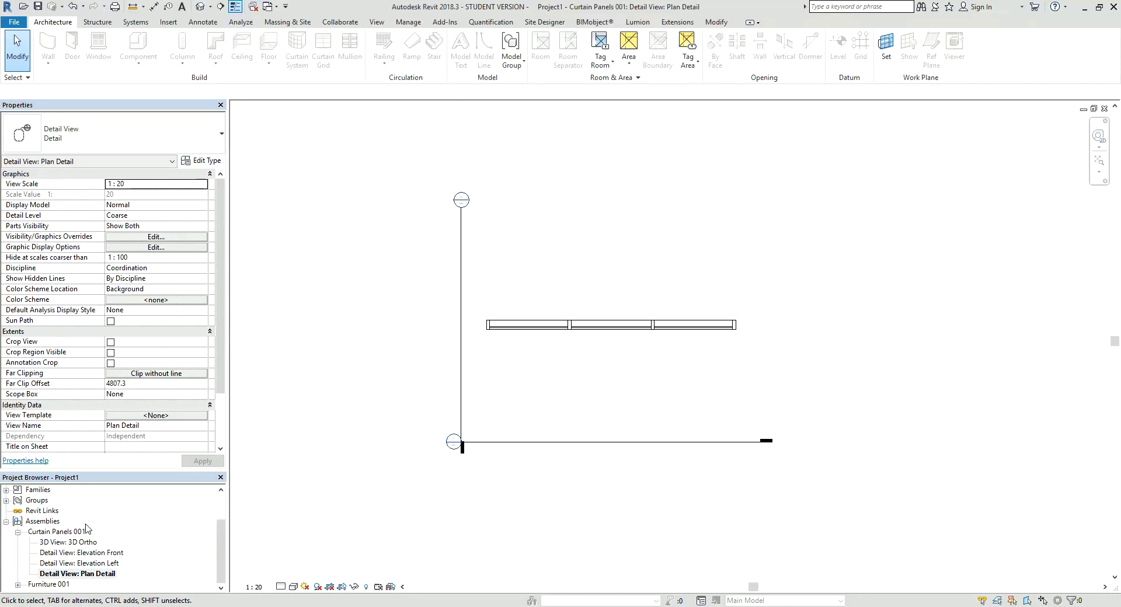
click(18, 585)
drag(221, 549, 225, 503)
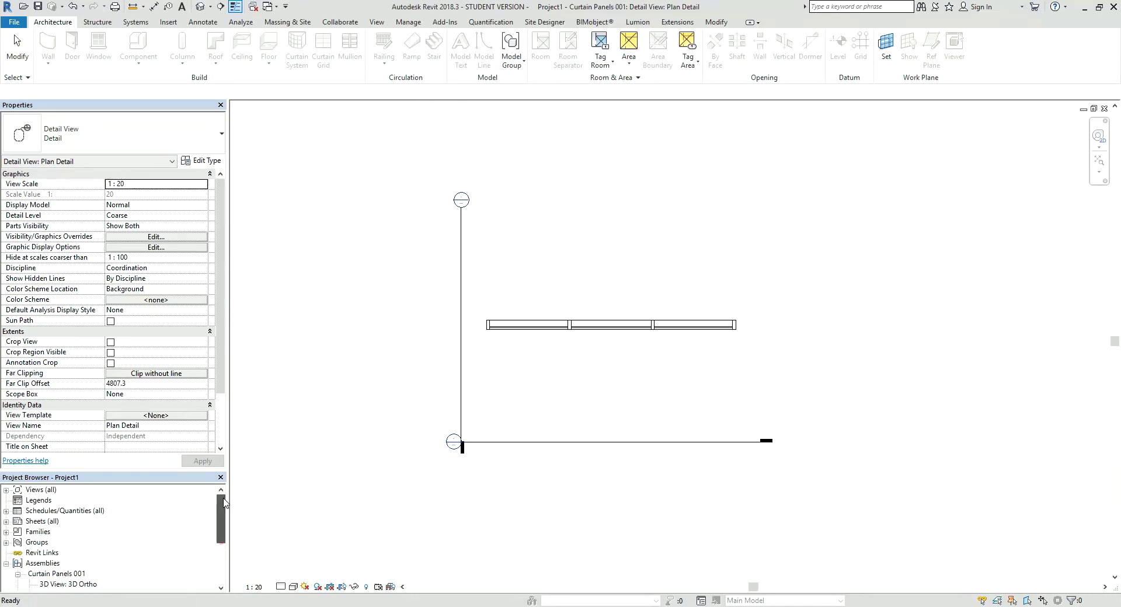
- Create a new sheet from Sheets (all) and open sheet A101
click(36, 521)
right_click(36, 522)
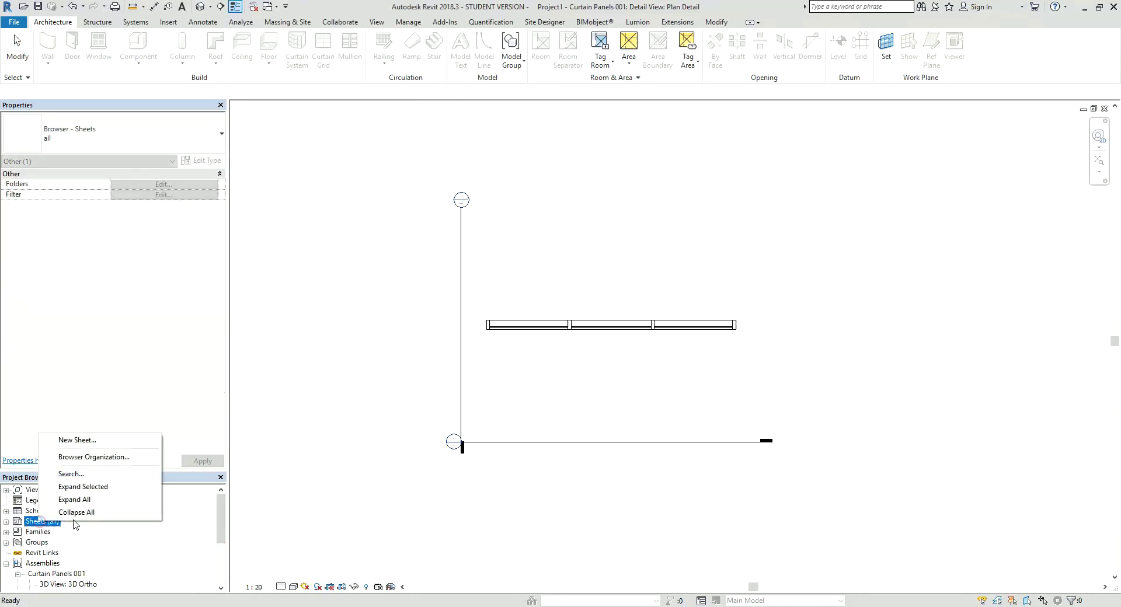
click(6, 521)
double_click(55, 532)
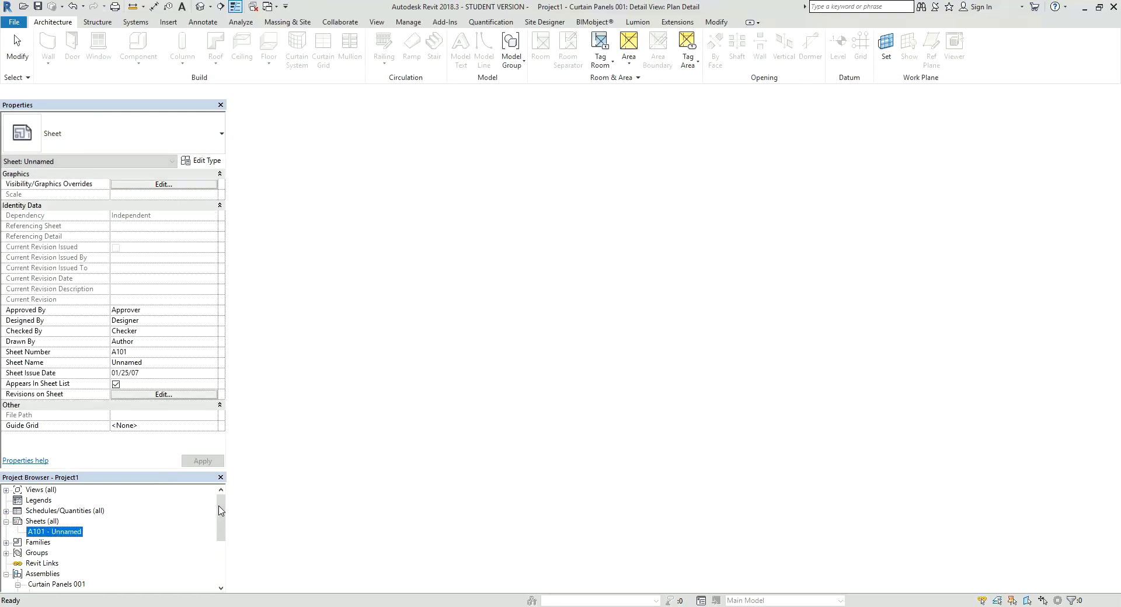
- Place the Curtain Panels 001 3D ortho, front elevation, left elevation and plan detail views on A101
drag(221, 511, 221, 555)
click(79, 543)
click(74, 522)
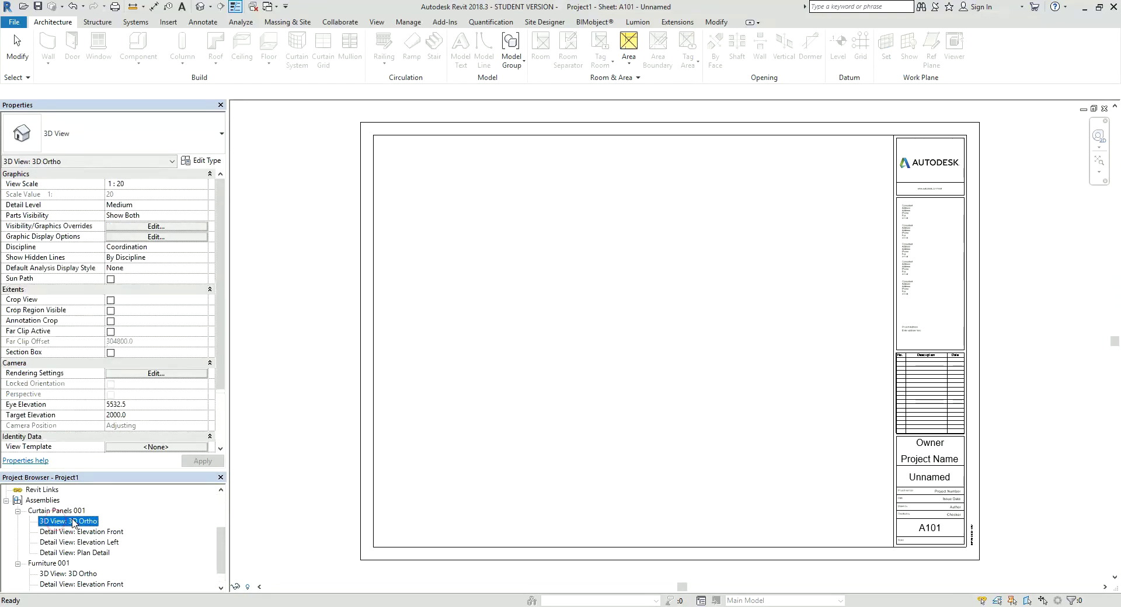
click(445, 253)
drag(82, 531, 501, 363)
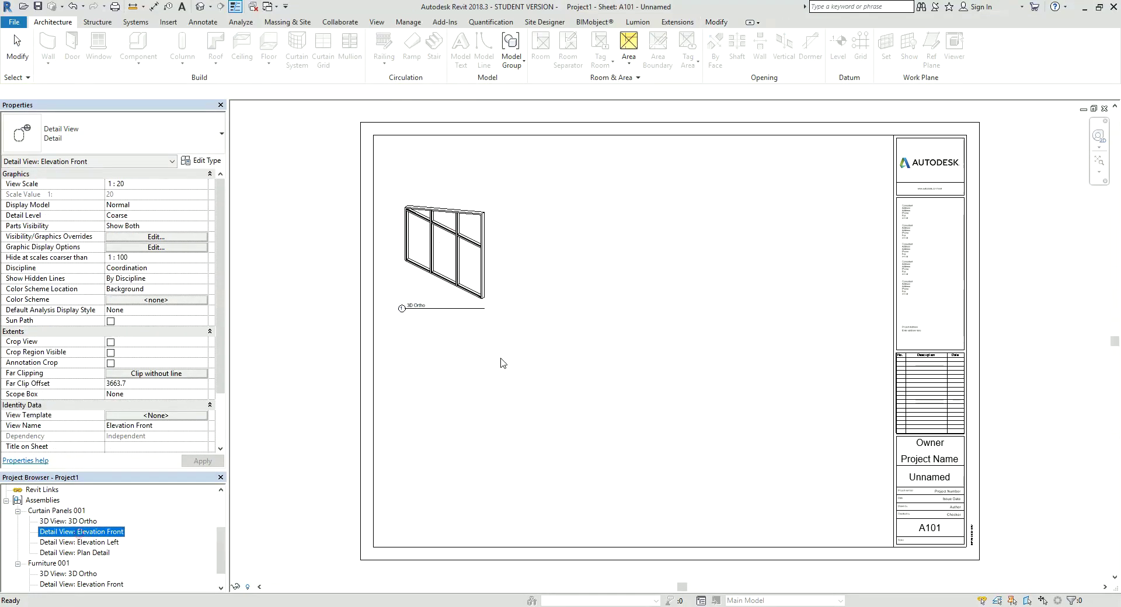
click(540, 259)
click(79, 543)
drag(79, 543, 700, 251)
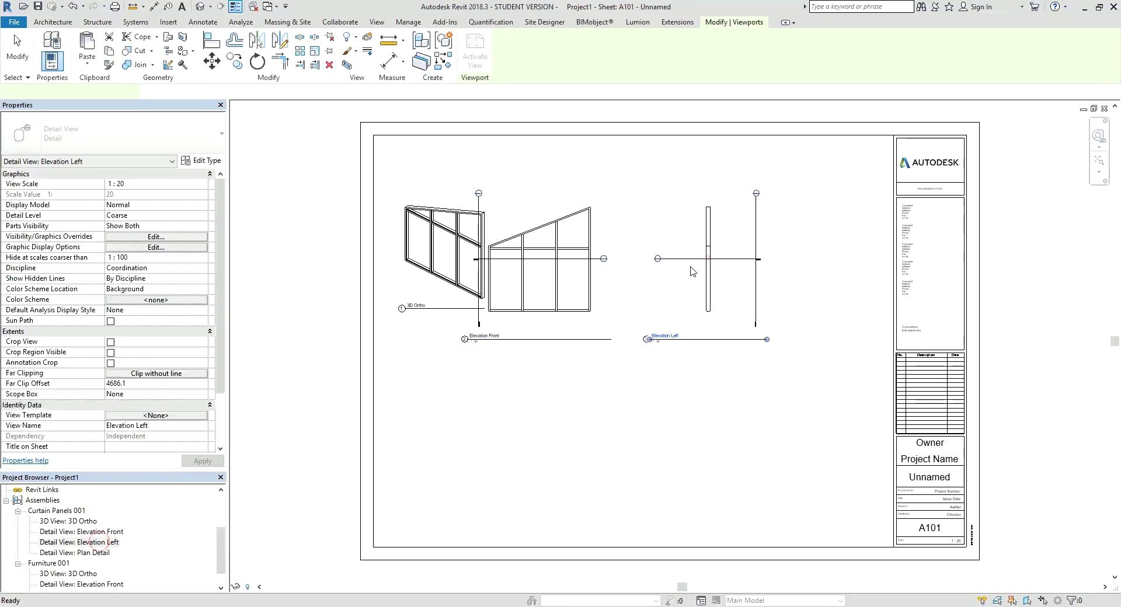
click(709, 257)
click(75, 553)
drag(74, 553, 645, 373)
click(483, 441)
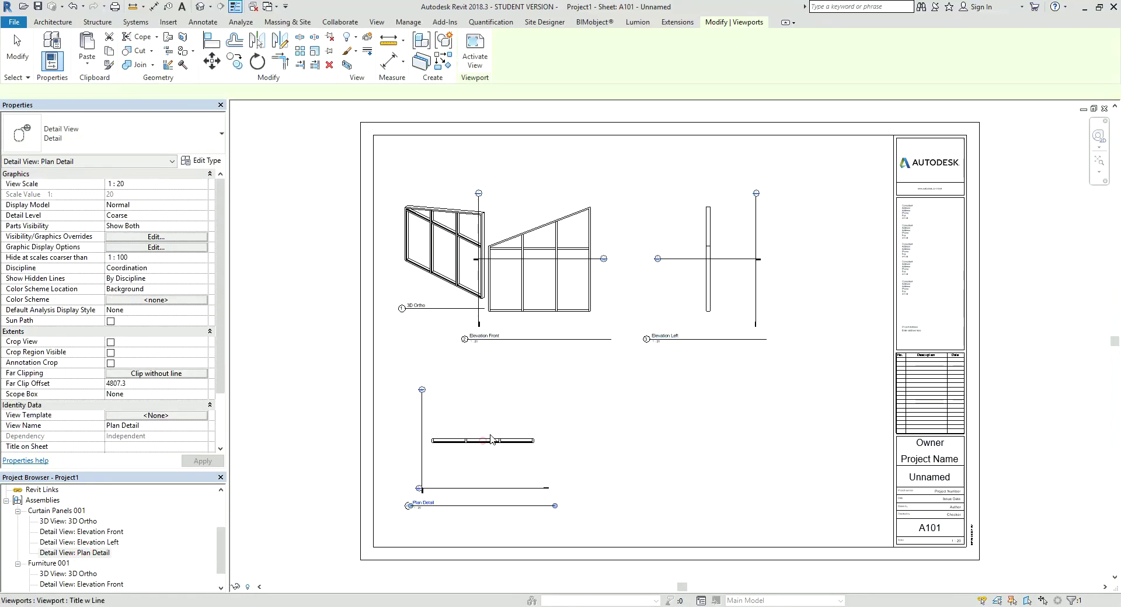
- Arrange the four curtain panel viewports into a tidy group toward the sheet's upper left
click(586, 356)
drag(492, 451, 504, 402)
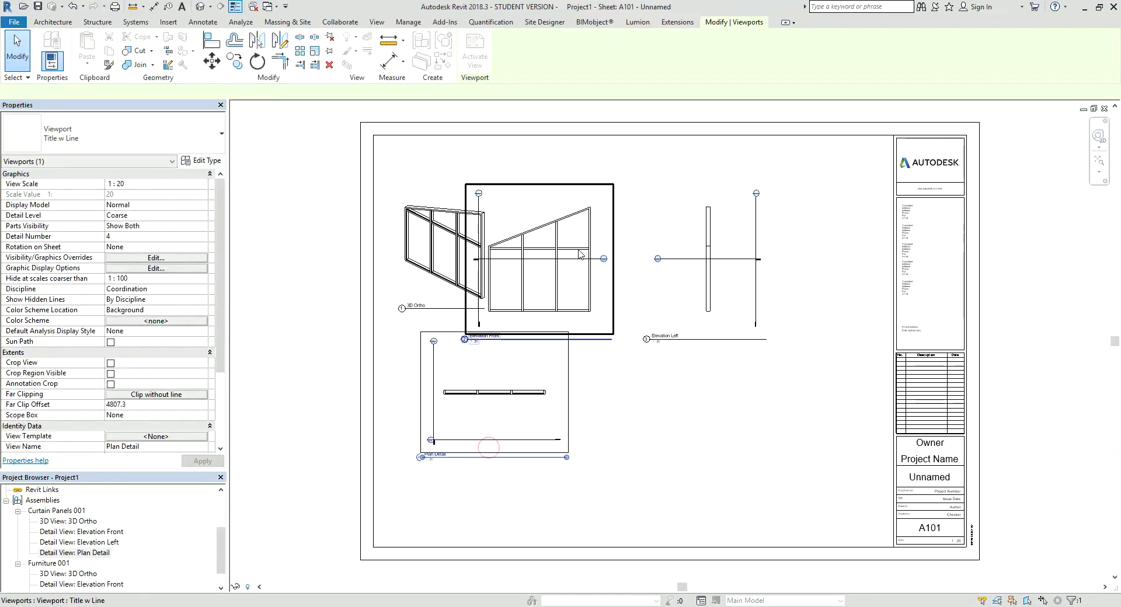
drag(568, 253, 439, 364)
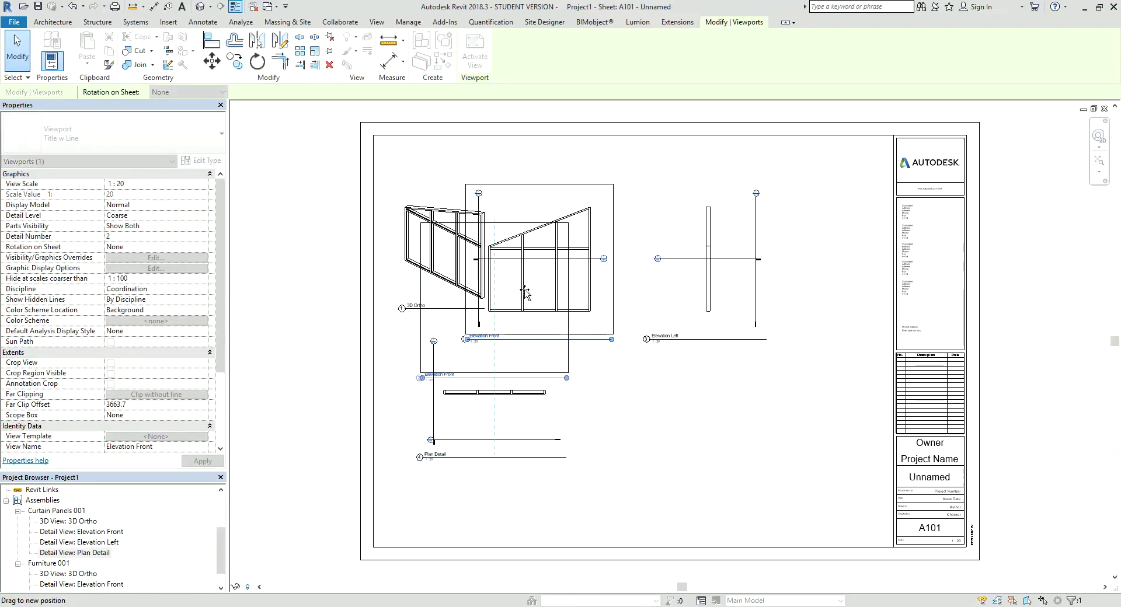
drag(693, 250, 612, 289)
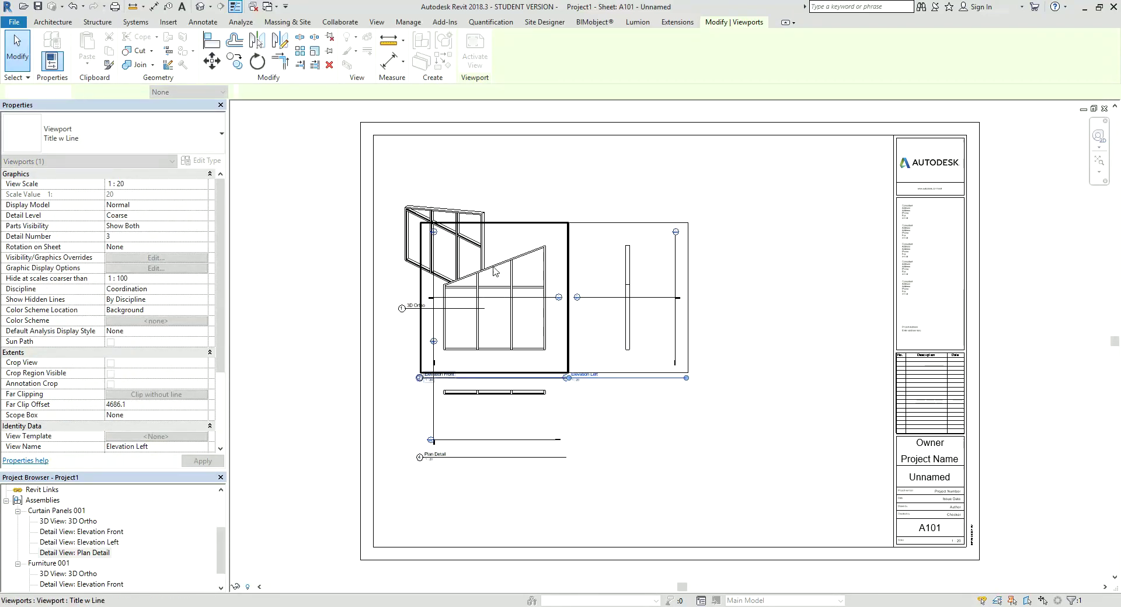
drag(448, 212, 639, 408)
click(742, 355)
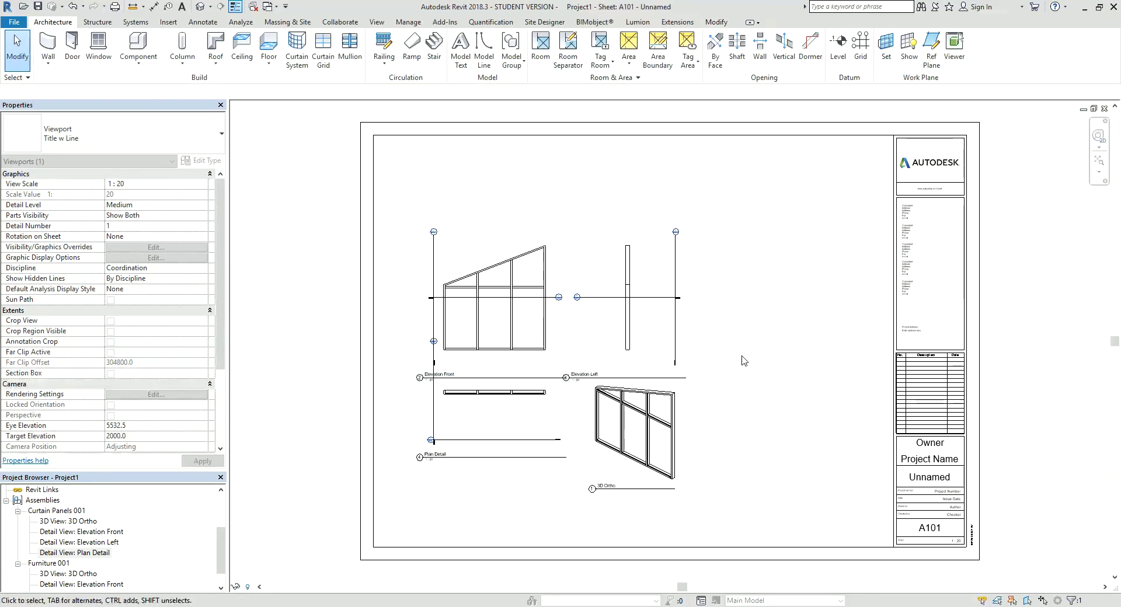
drag(752, 247, 412, 499)
drag(364, 416, 333, 333)
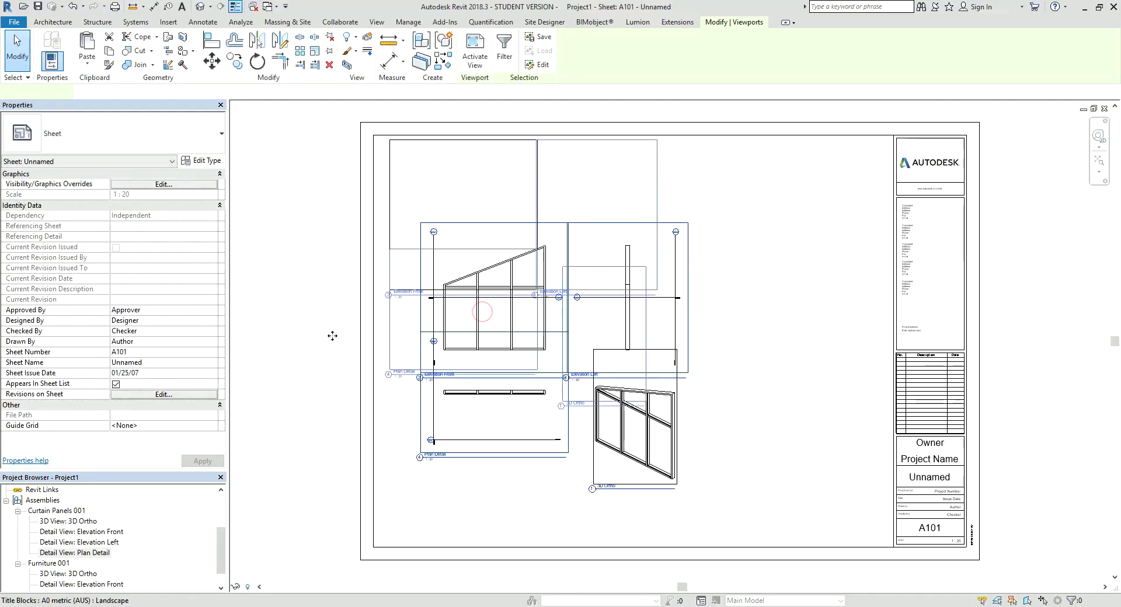
scroll(71, 544, down, 1)
drag(67, 553, 410, 501)
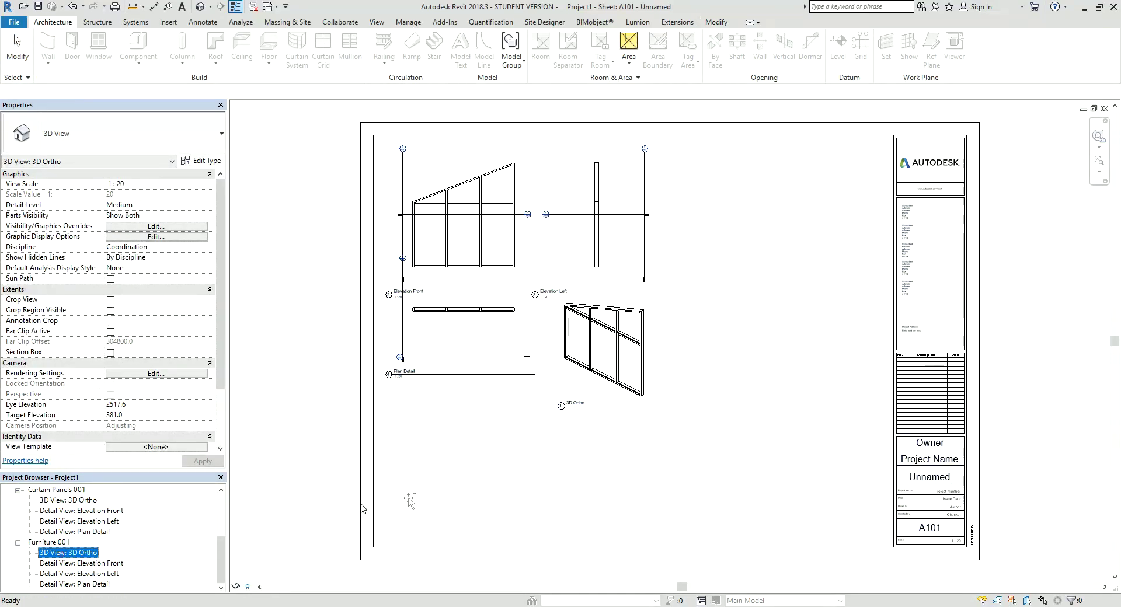
- Place the Furniture 001 3D ortho, front and left elevations and plan detail on sheet A101
click(734, 372)
drag(102, 563, 710, 466)
click(710, 465)
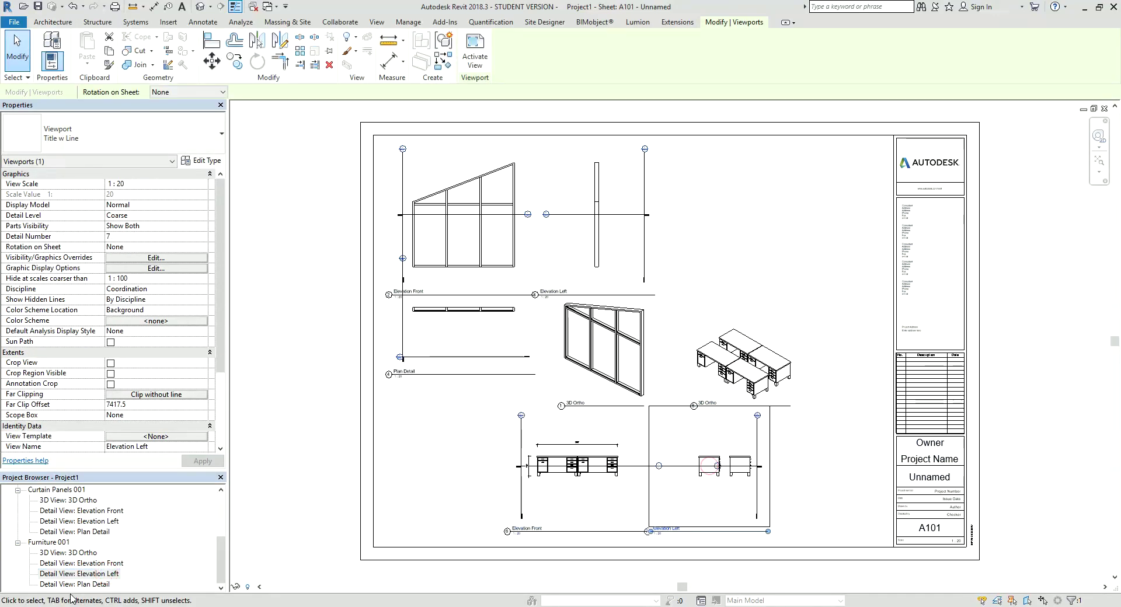
click(74, 584)
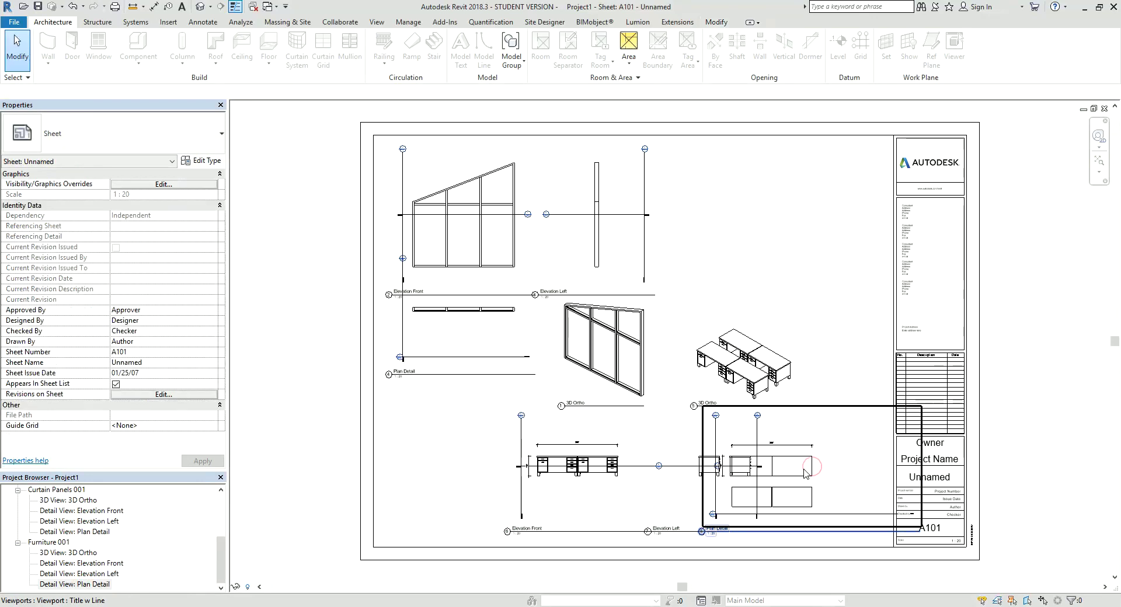
drag(816, 494, 770, 235)
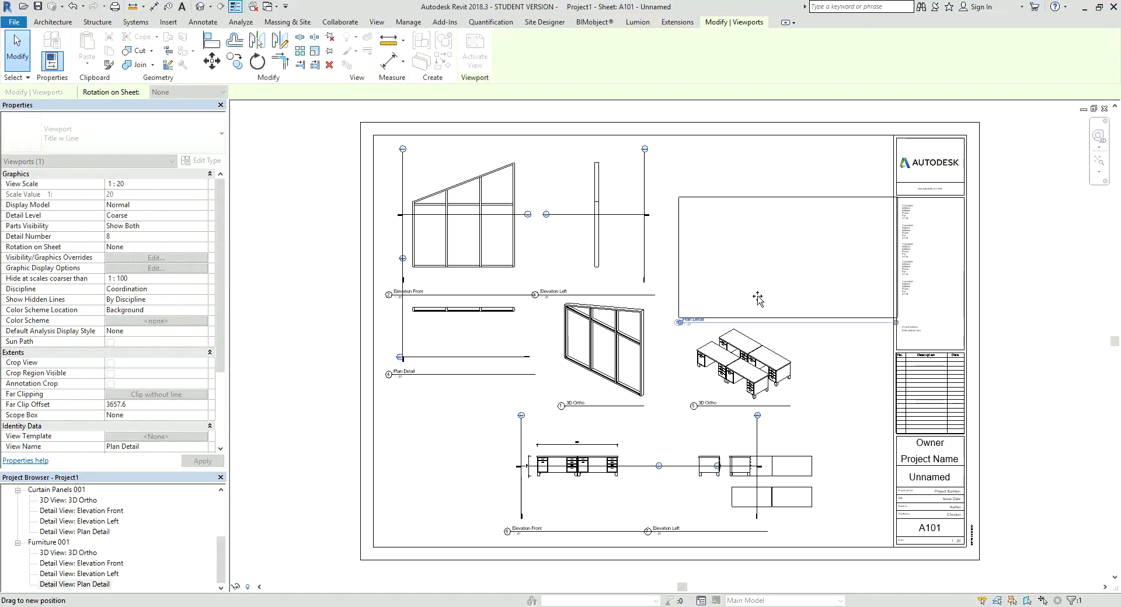
- Arrange the furniture viewports into a group on the right, beside the curtain panel views
drag(758, 299, 746, 342)
mouse_move(560, 462)
mouse_down()
mouse_move(719, 217)
mouse_move(719, 198)
mouse_up()
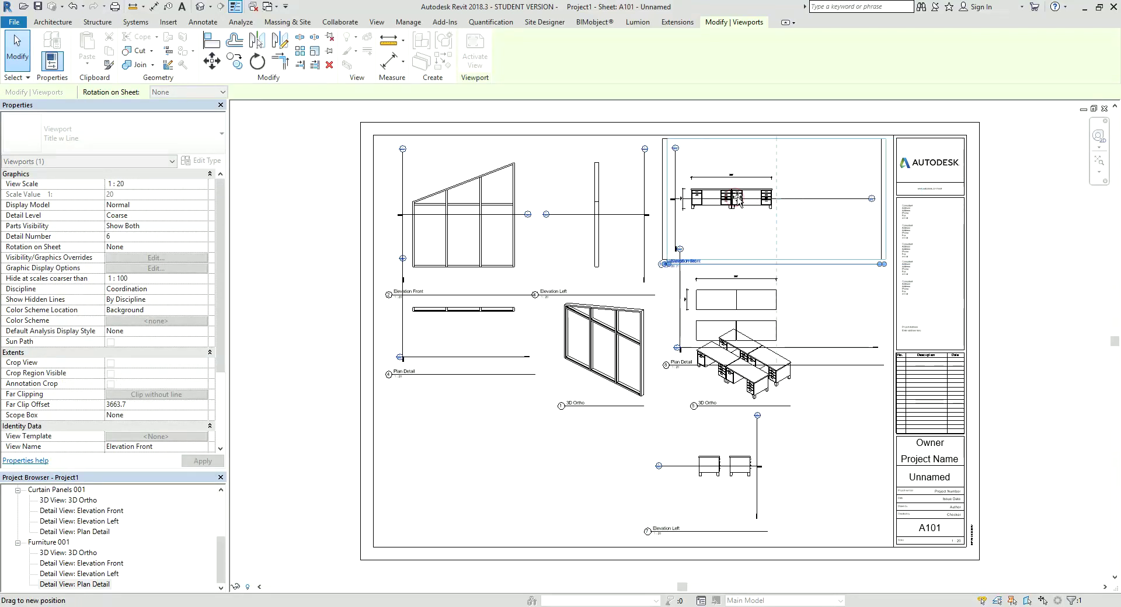
mouse_move(731, 446)
mouse_down()
mouse_move(833, 187)
mouse_move(862, 198)
mouse_up()
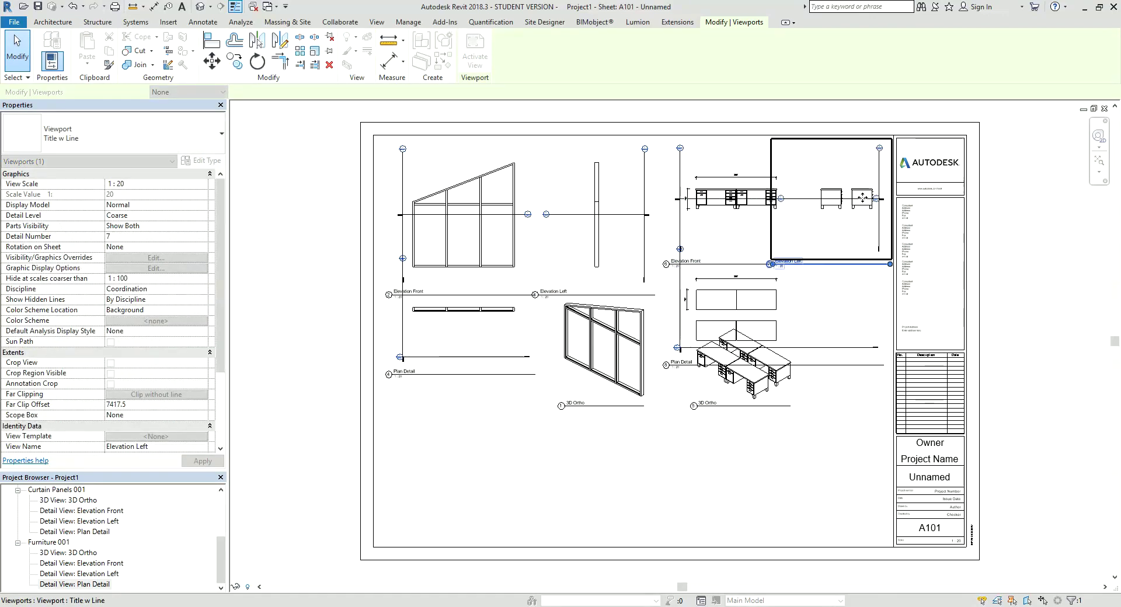
drag(752, 386, 850, 308)
drag(754, 363, 753, 538)
scroll(786, 358, down, 2)
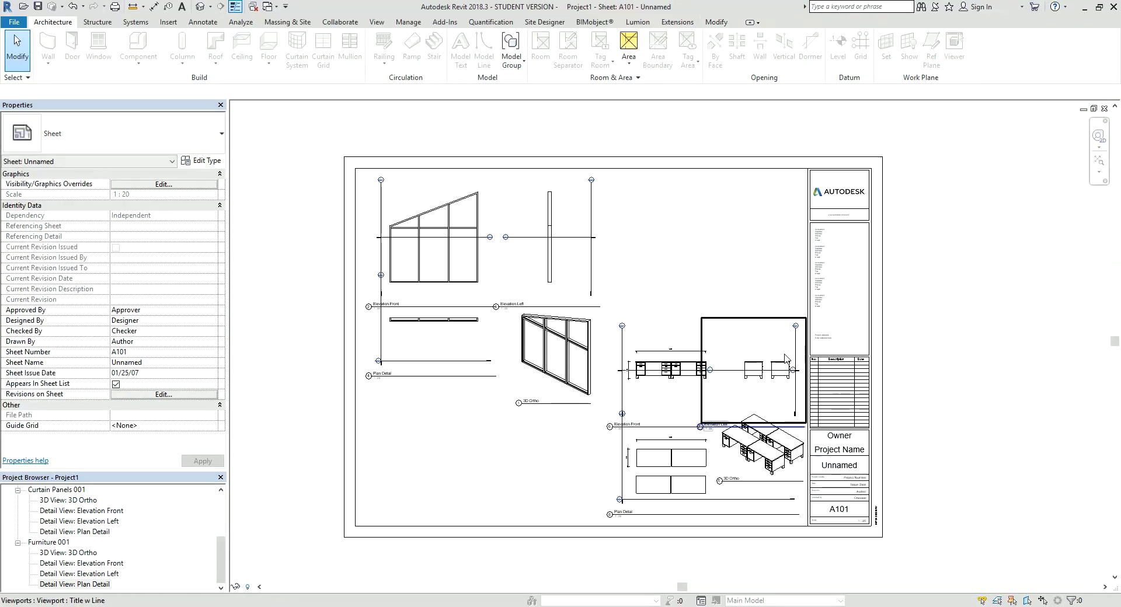